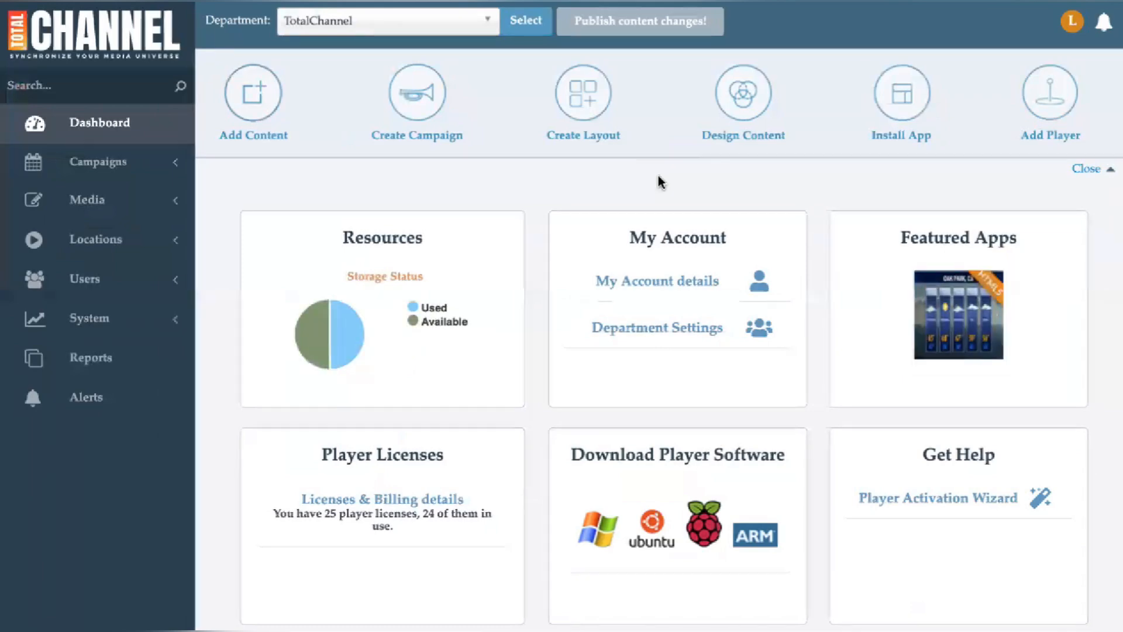
Open the list of campaigns and look through the first two pages of running campaigns, then return to the start.
left_click(108, 163)
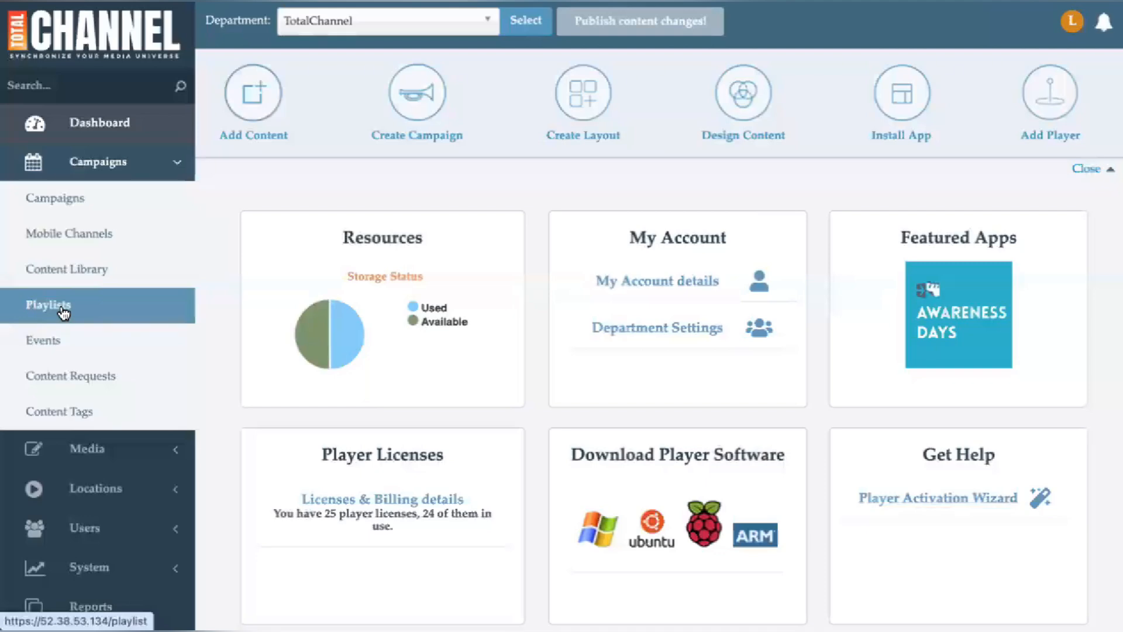
left_click(67, 199)
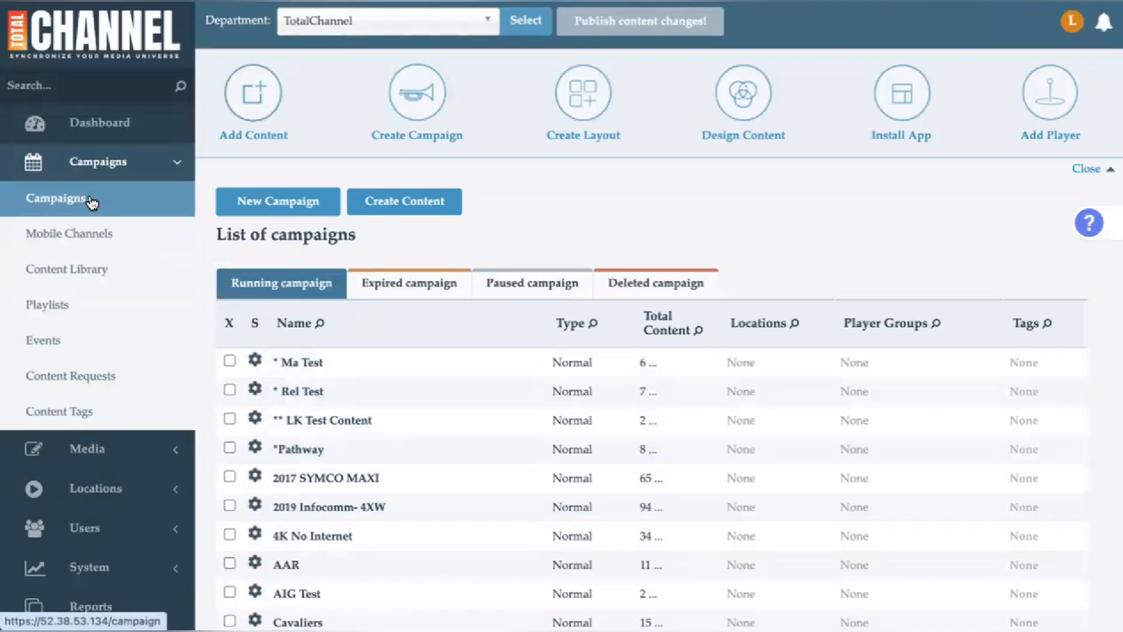
scroll(338, 383, "down", 3)
scroll(338, 384, "down", 3)
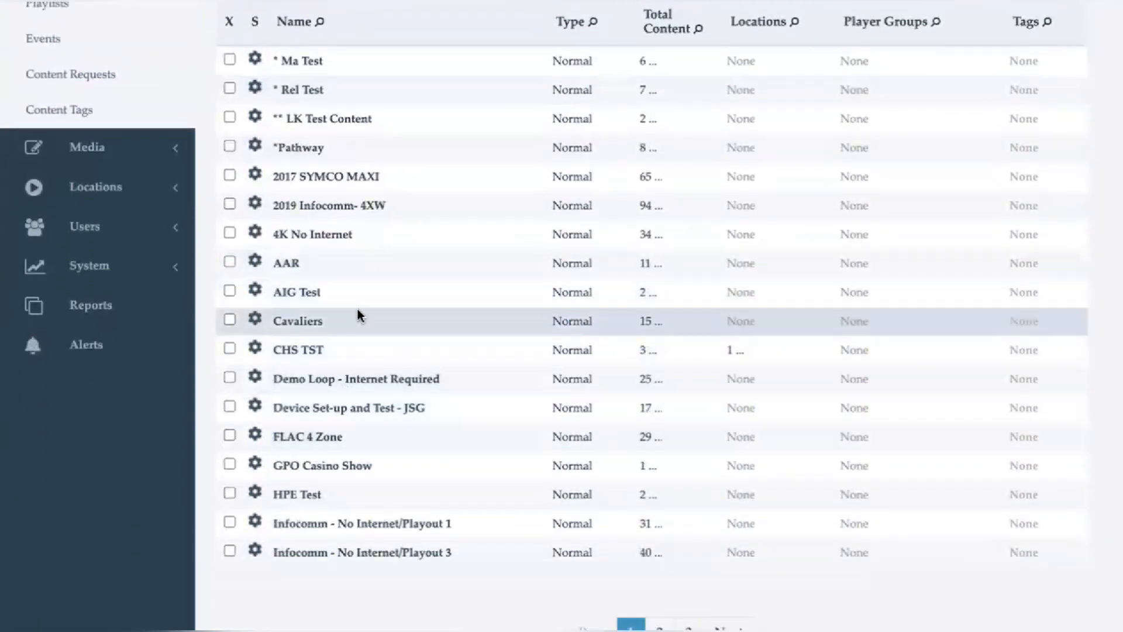
scroll(359, 307, "down", 2)
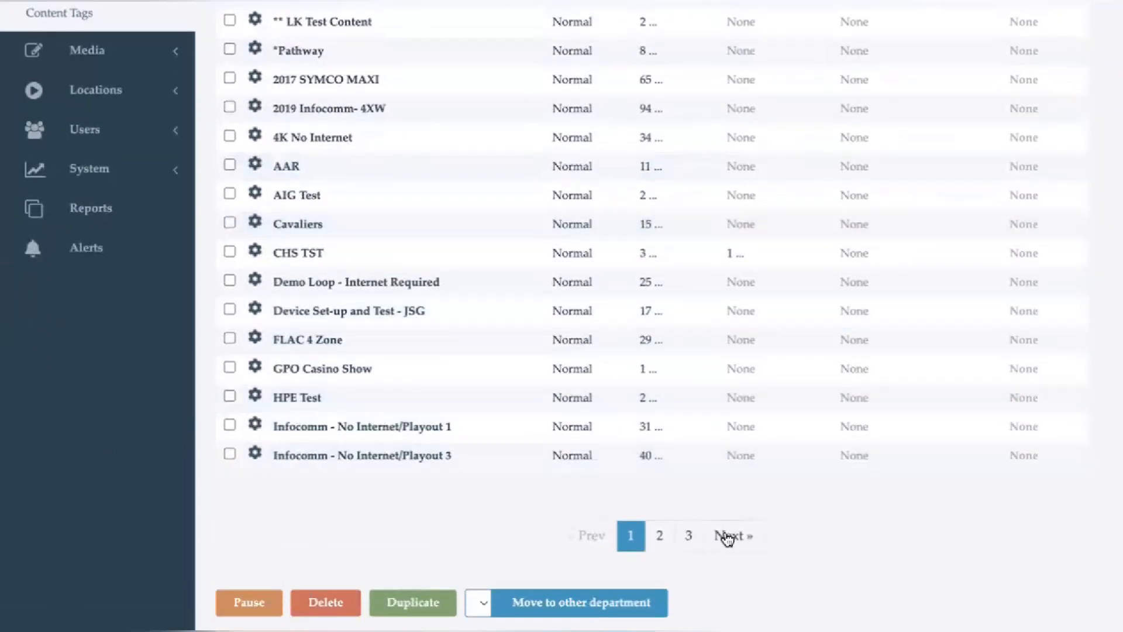
left_click(657, 538)
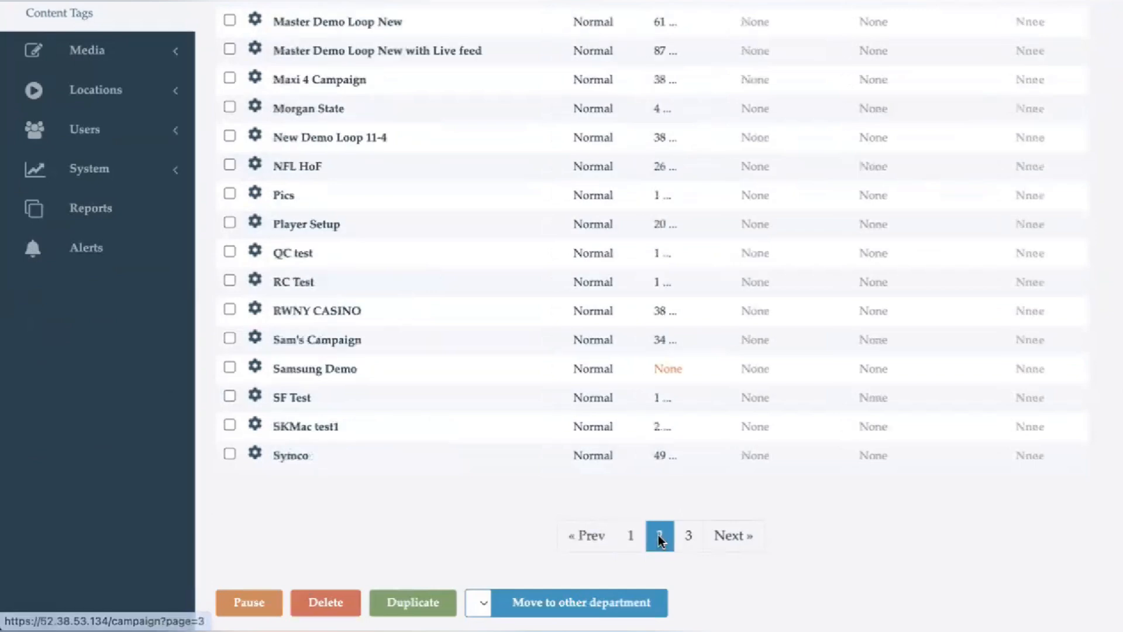
scroll(403, 383, "up", 2)
scroll(403, 383, "down", 2)
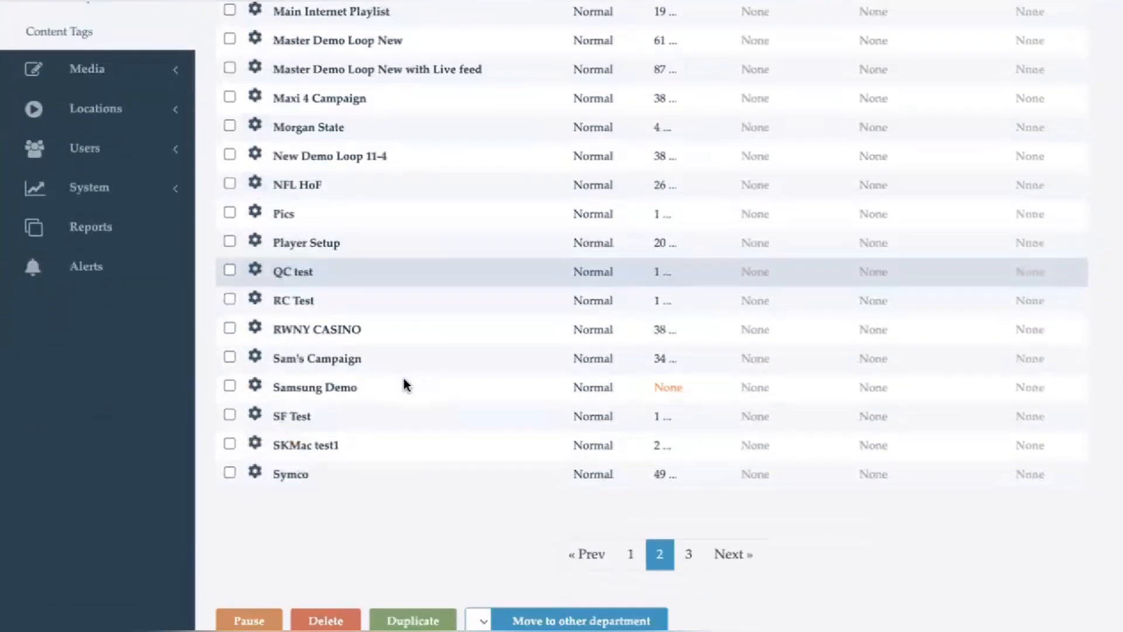
scroll(404, 383, "up", 3)
scroll(404, 384, "up", 4)
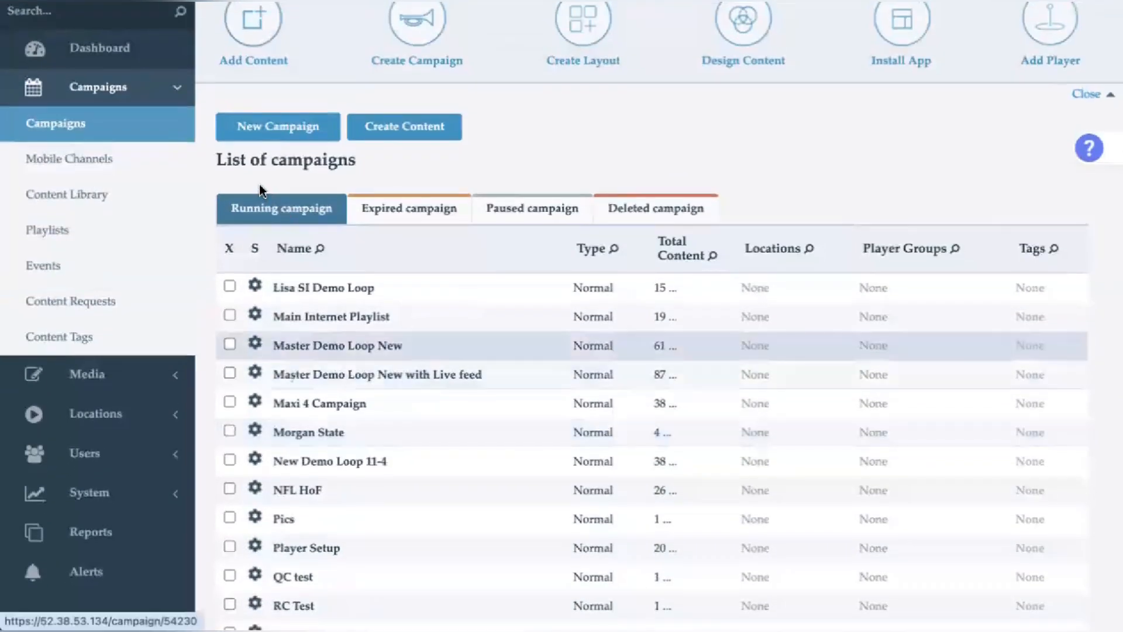
left_click(85, 124)
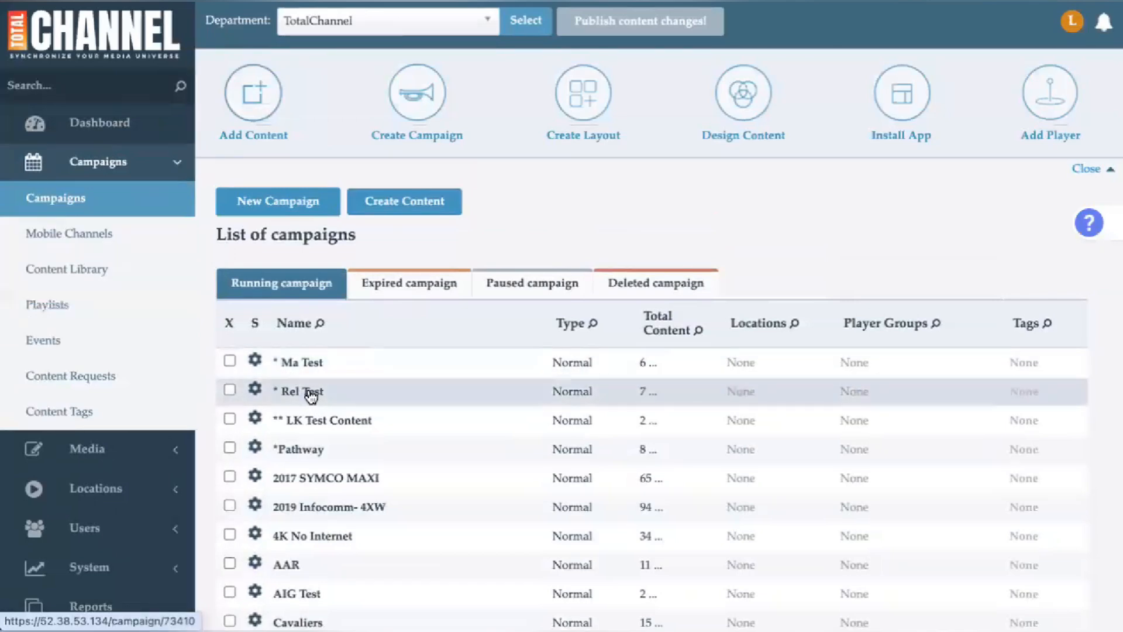
Create a Normal campaign named *TC Test and target it to the demo player in the TotalChannel Demonstration location.
mouse_move(677, 471)
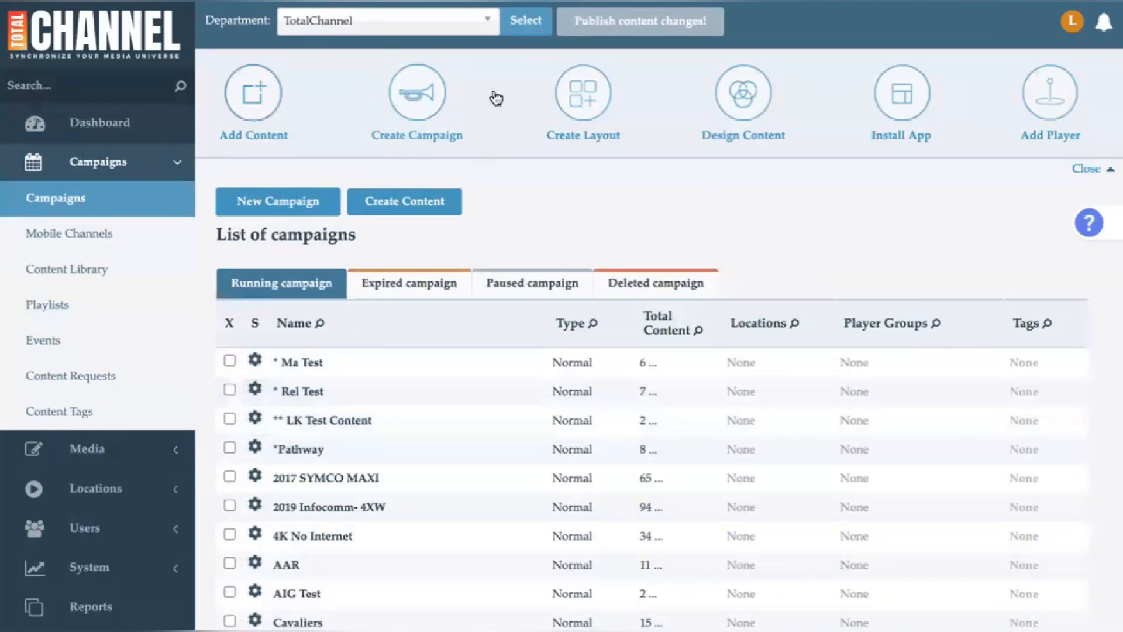
left_click(416, 121)
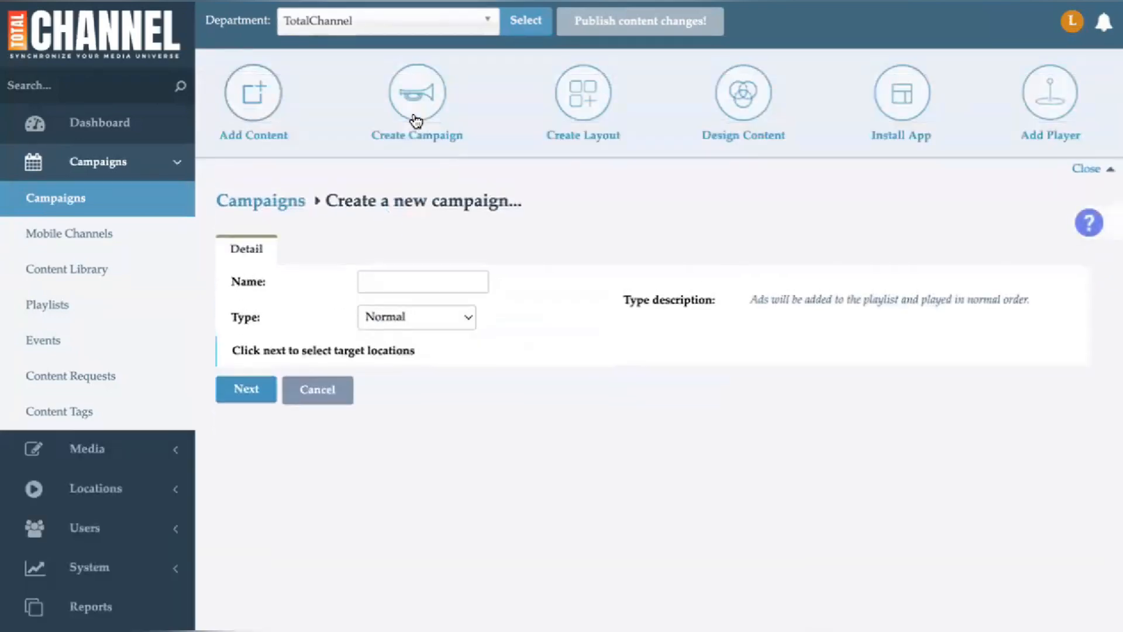
left_click(410, 279)
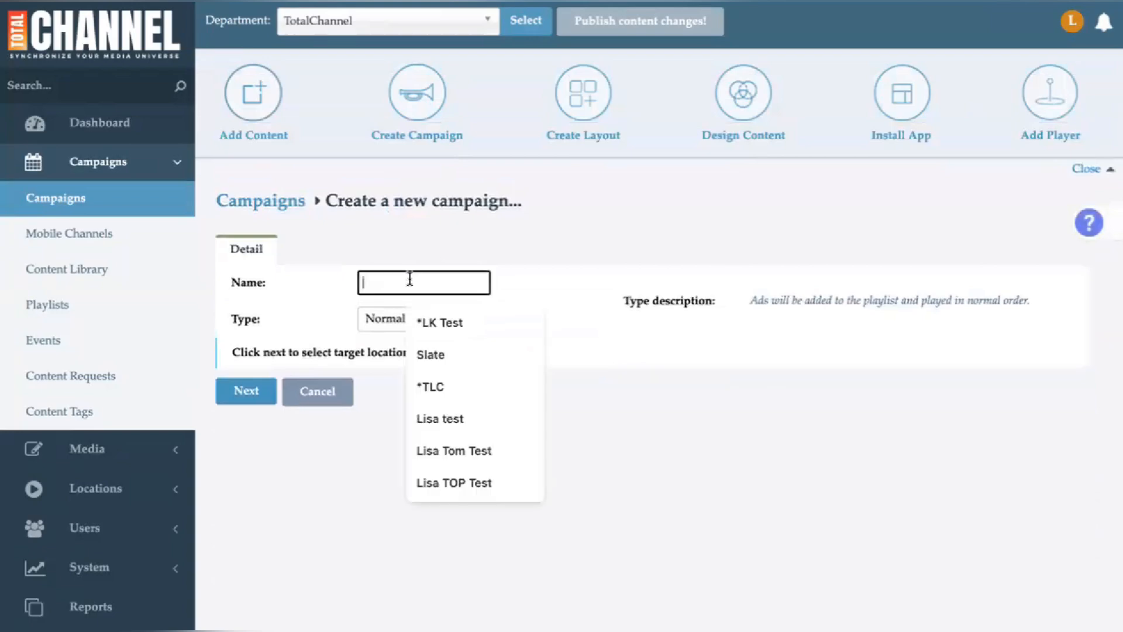
type("*TC Te")
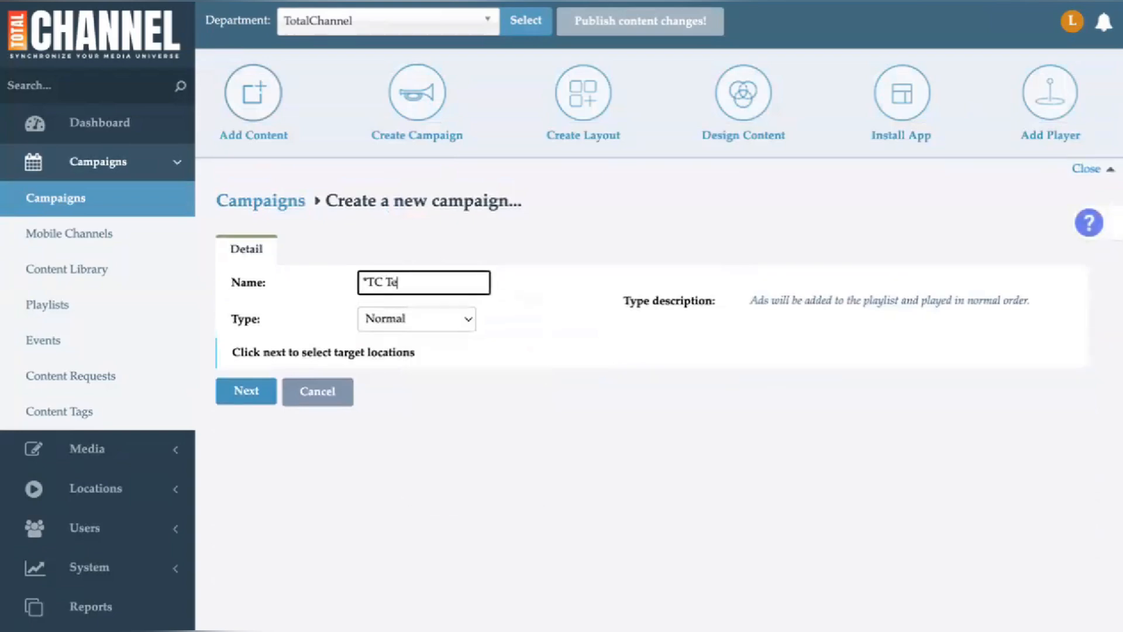
type("st")
left_click(254, 397)
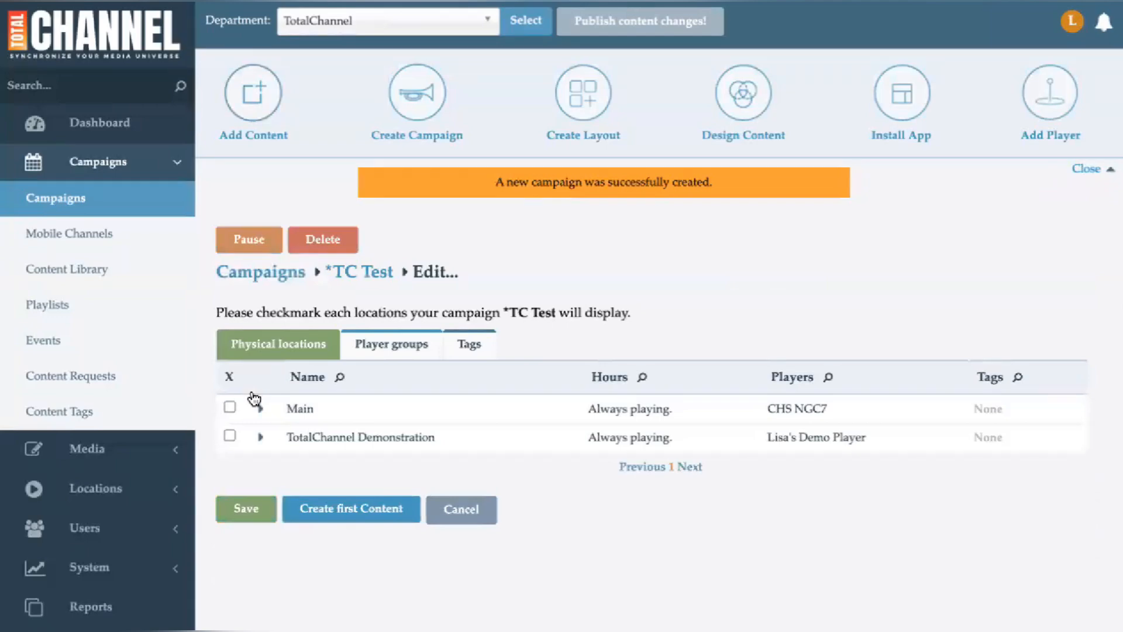
left_click(260, 437)
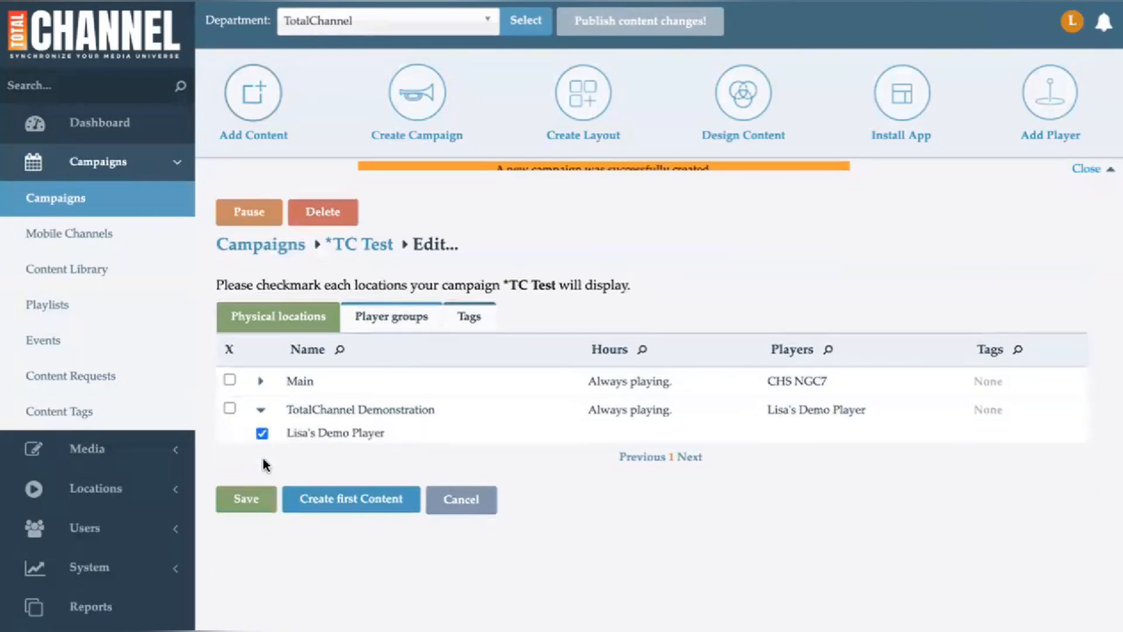
left_click(245, 487)
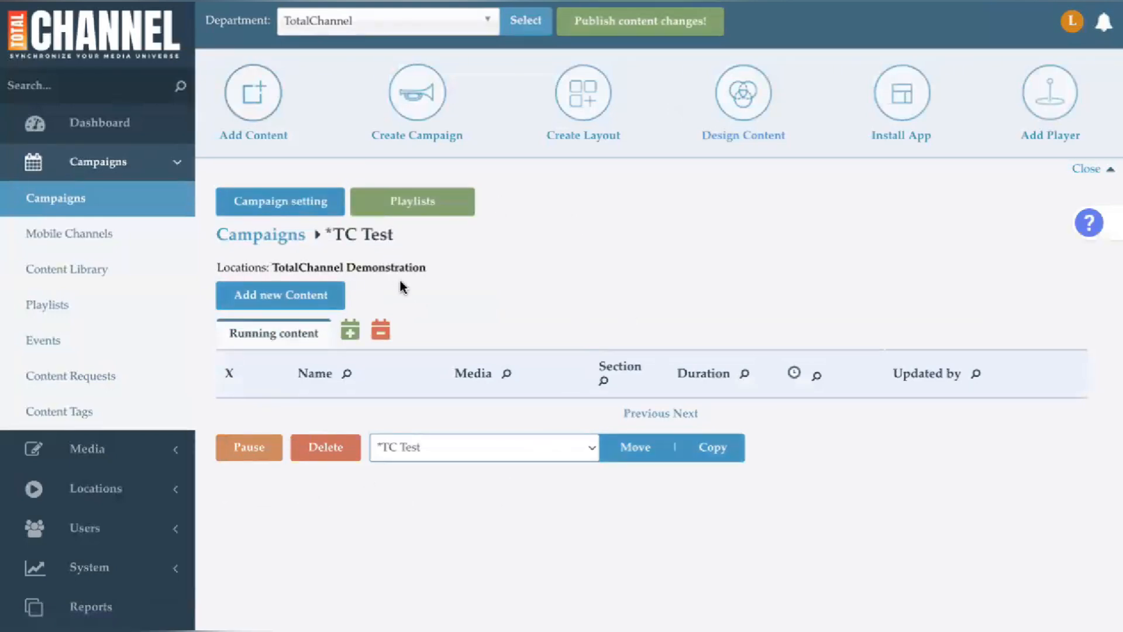
Start a new content item in the *TC Test campaign and name it *TC Test.
left_click(297, 299)
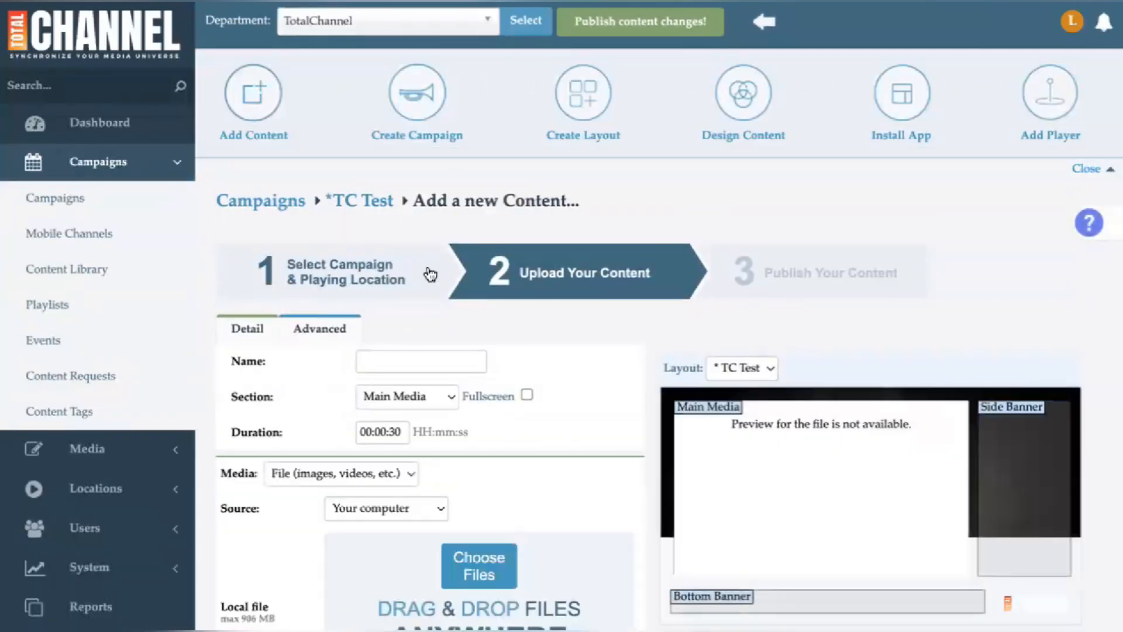
scroll(723, 246, "down", 2)
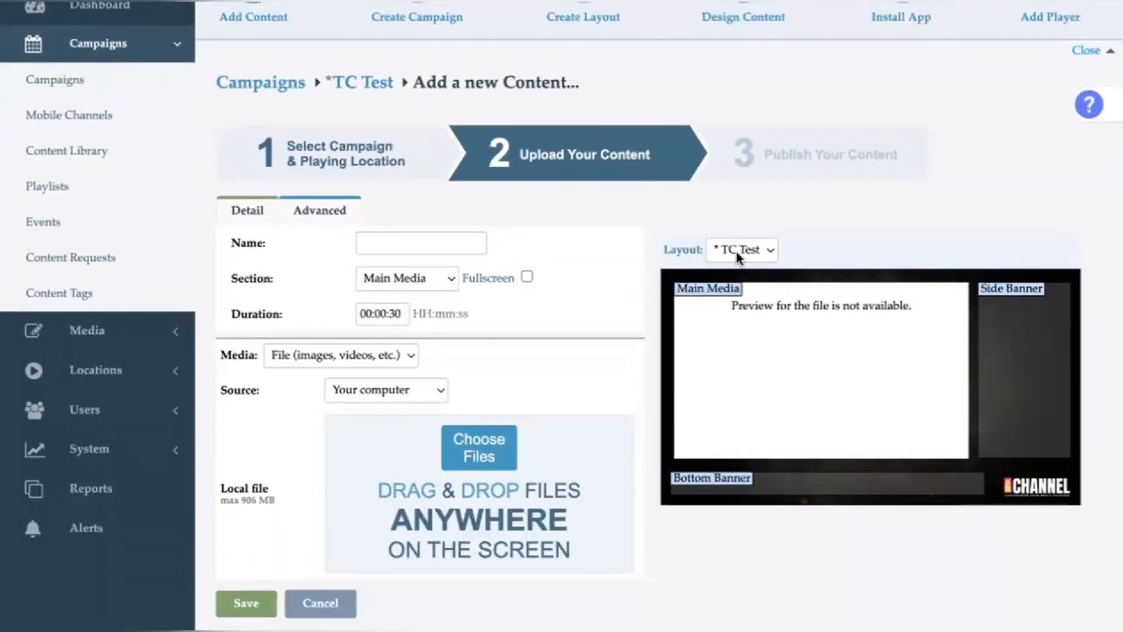
scroll(631, 208, "up", 2)
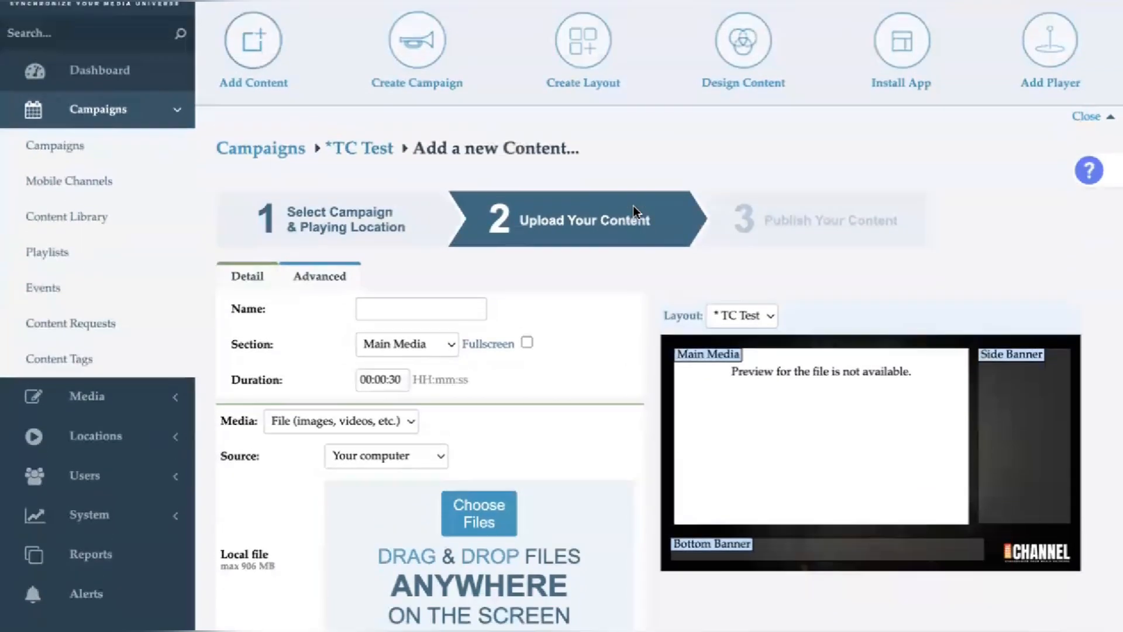
scroll(667, 275, "down", 1)
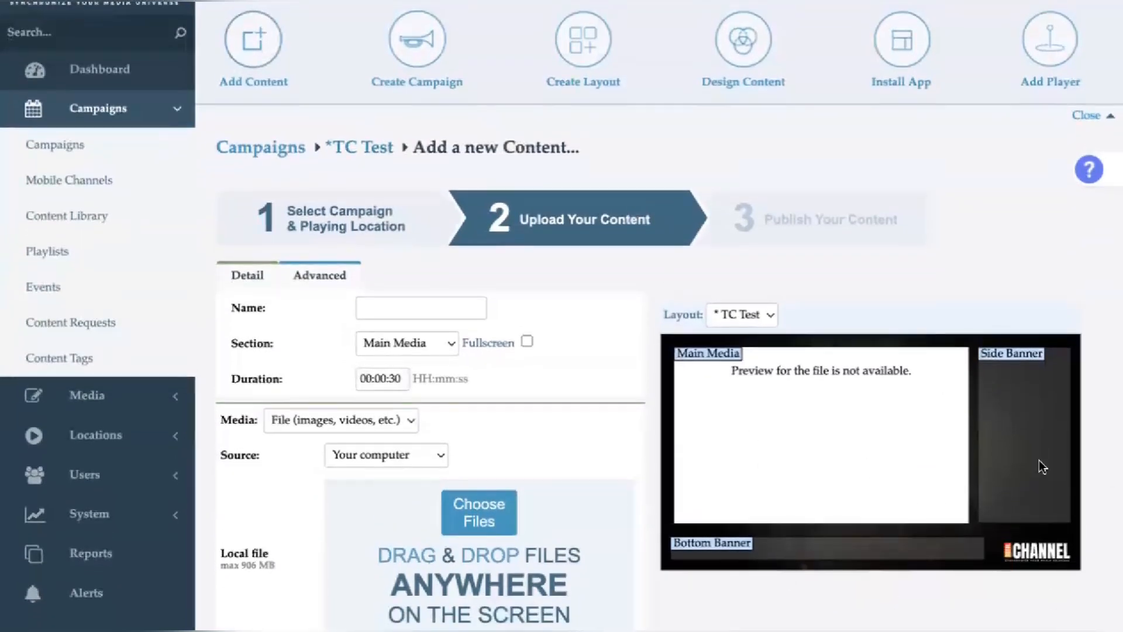
left_click(368, 311)
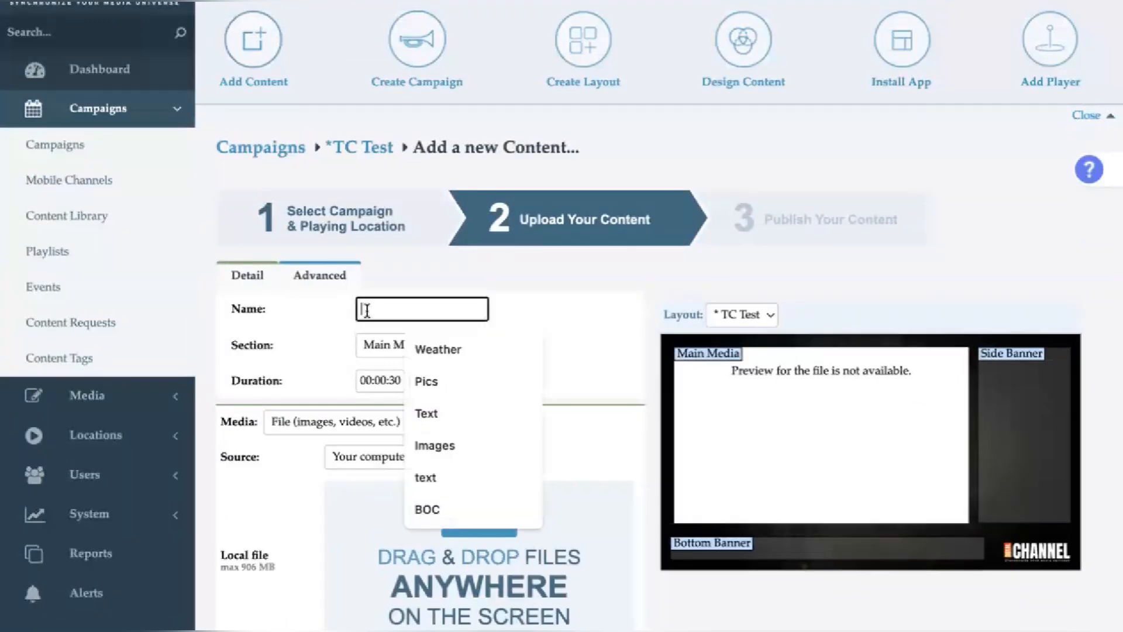
type("*TC T")
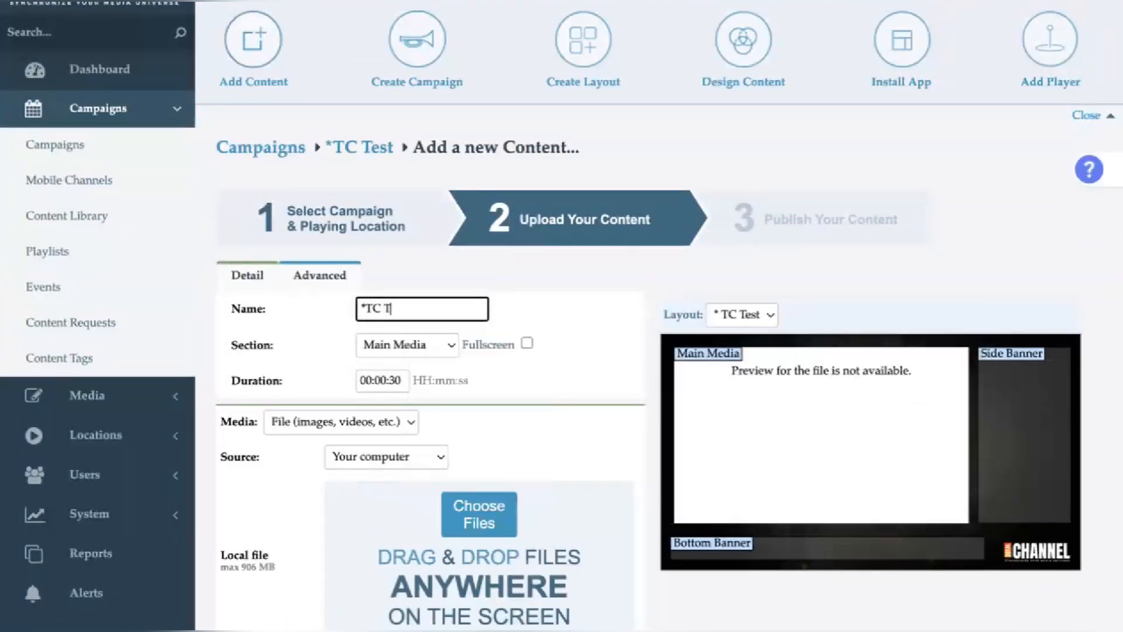
type("est")
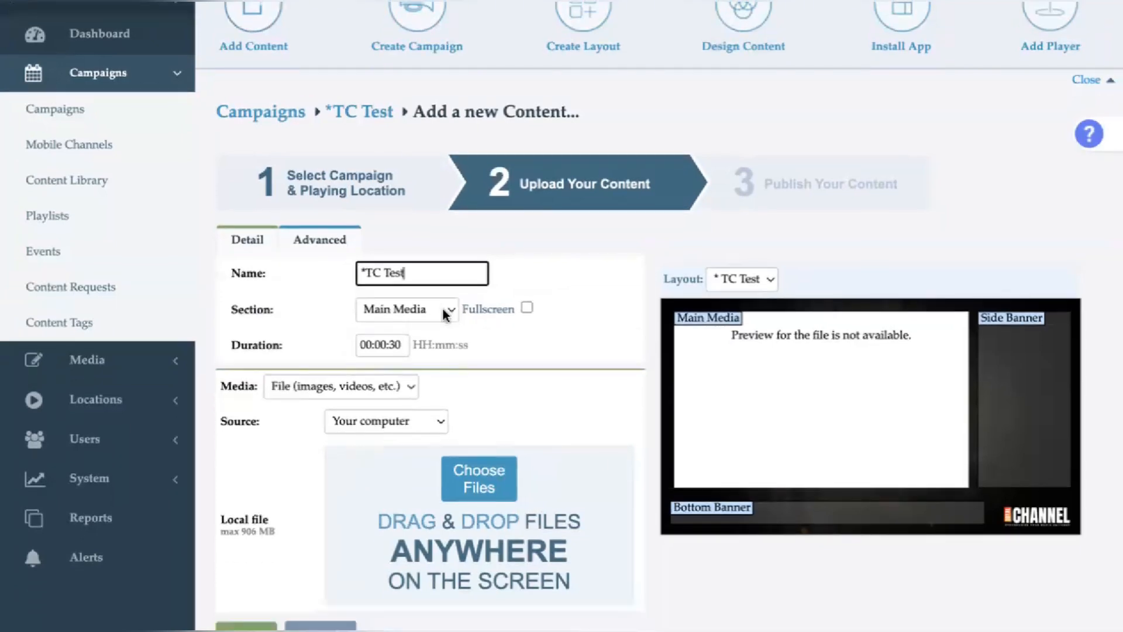
Check the section choices, keep Main Media, and try the fullscreen option before switching it off again.
left_click(446, 316)
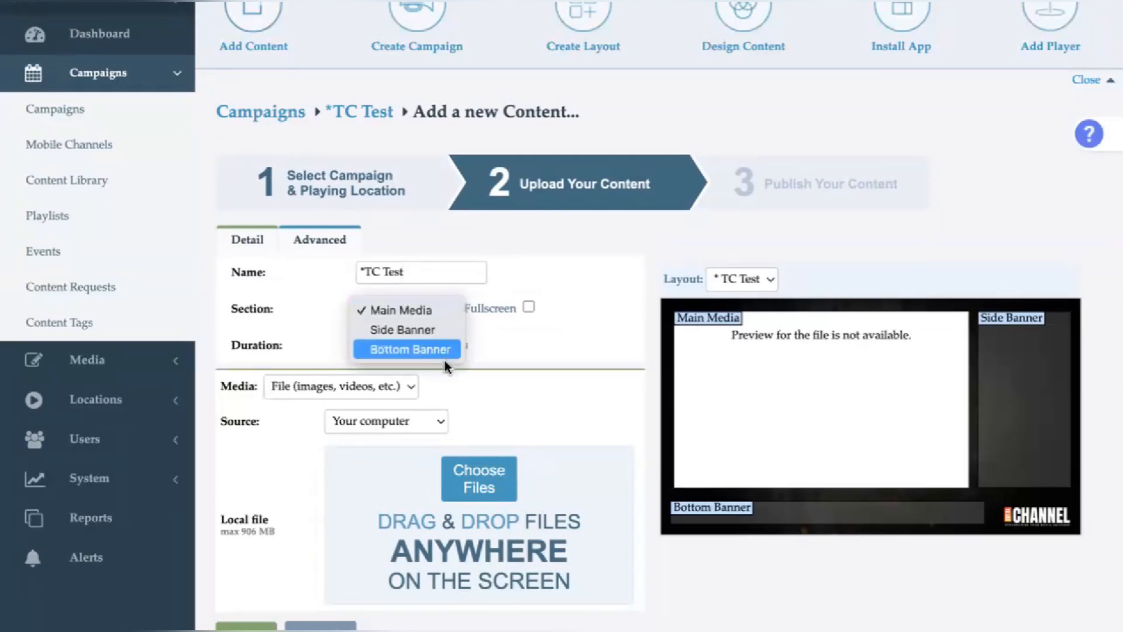
left_click(440, 309)
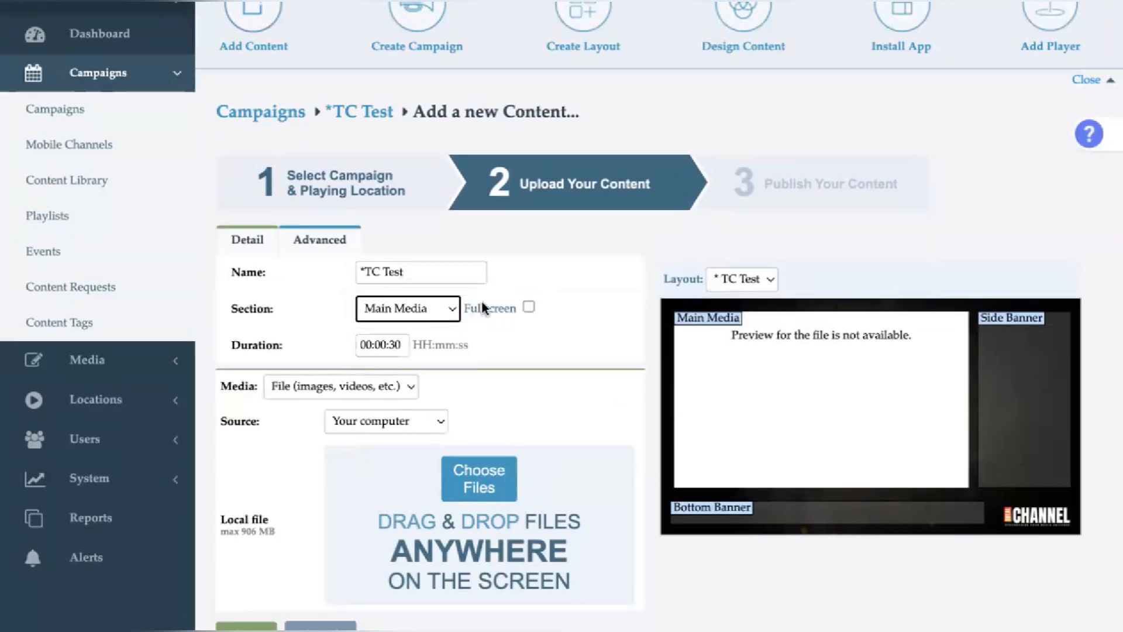
left_click(527, 307)
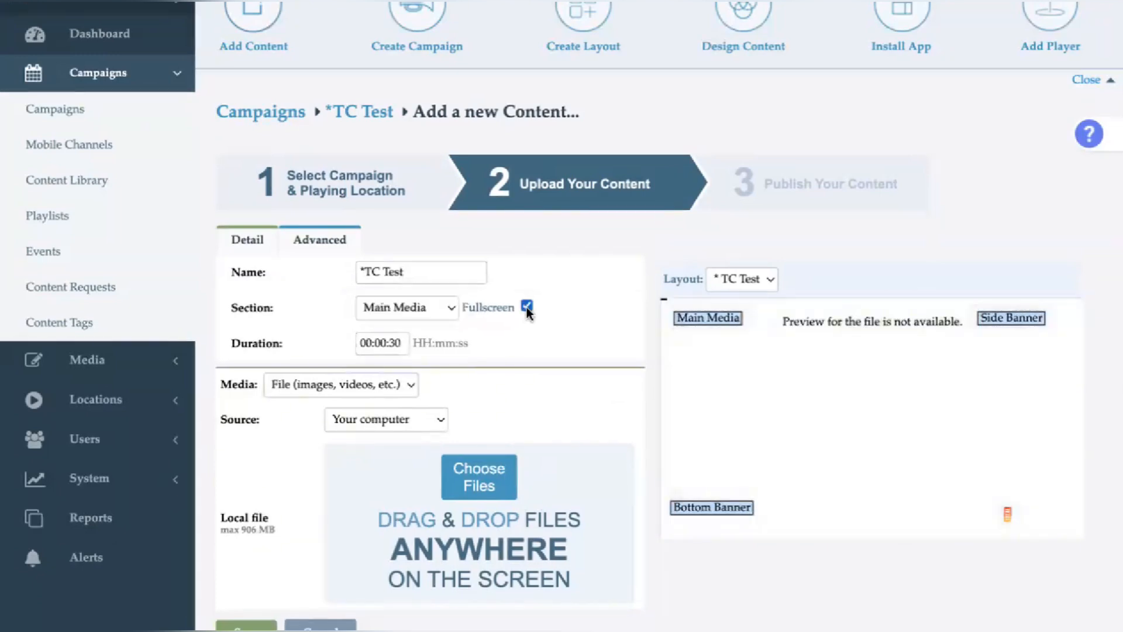
left_click(527, 306)
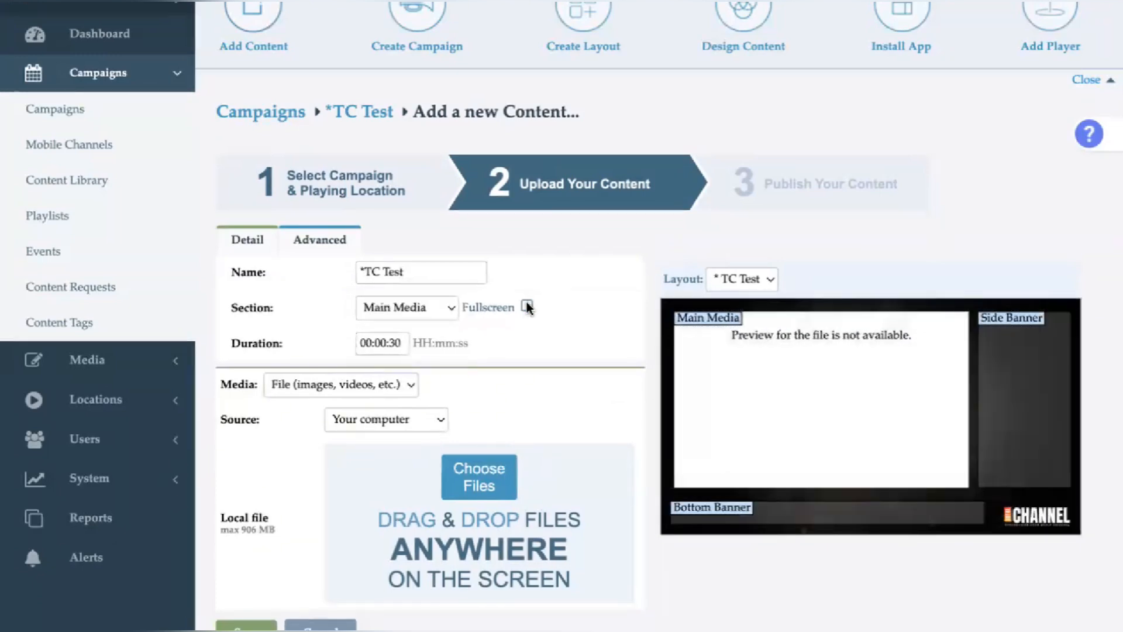
Set the content's duration to 00:00:07.
left_click(399, 342)
key("BackSpace")
key("BackSpace")
type("07")
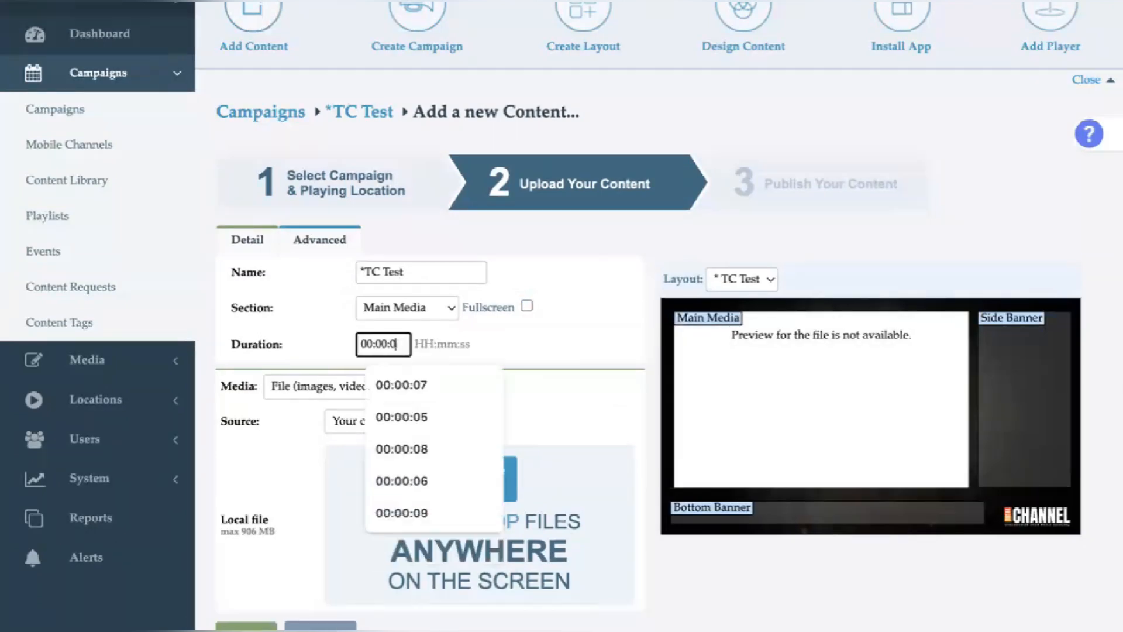
left_click(514, 341)
Keep the media type as File and upload the five name-sorted images from *Glitter Eye.jpg through *TC Aquarium Thumbnail - PS.png from the computer.
scroll(517, 340, "down", 3)
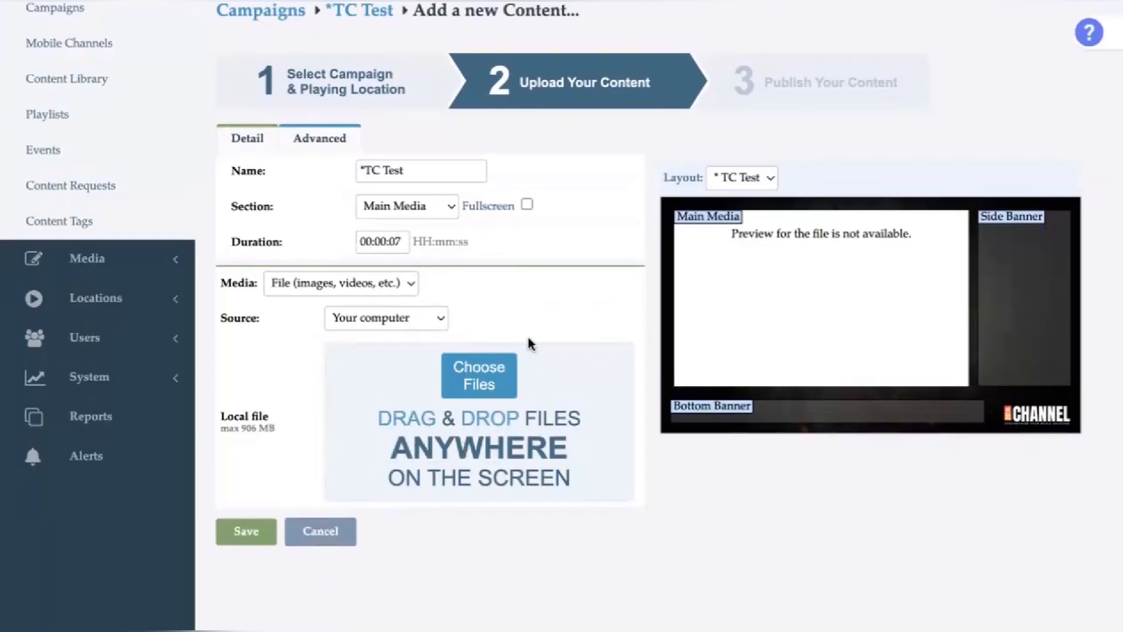
left_click(408, 283)
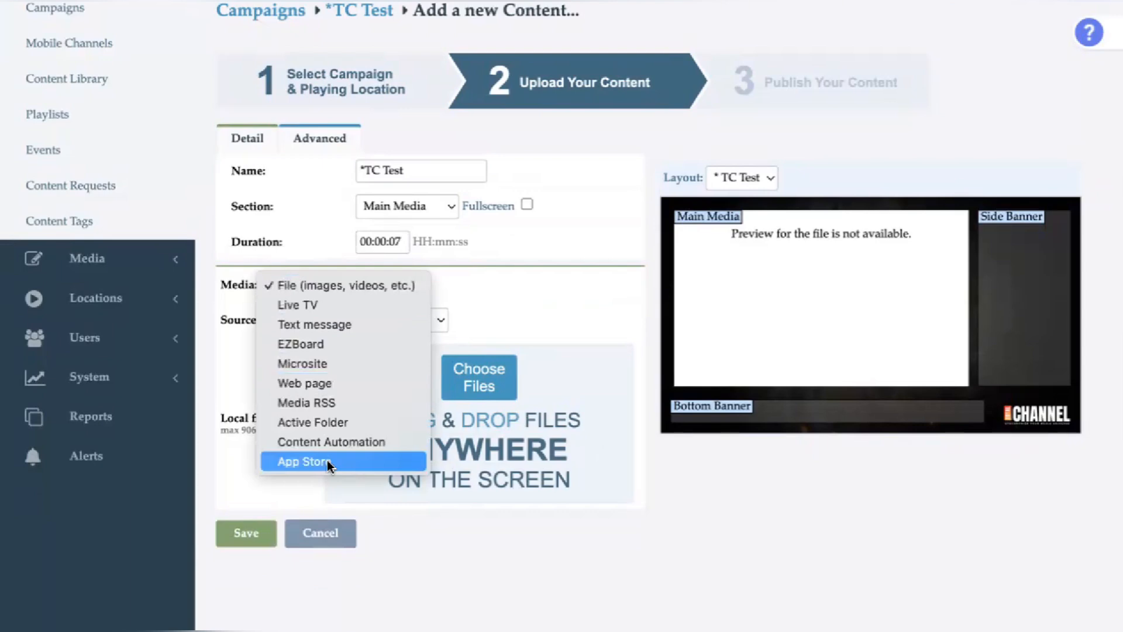
left_click(345, 285)
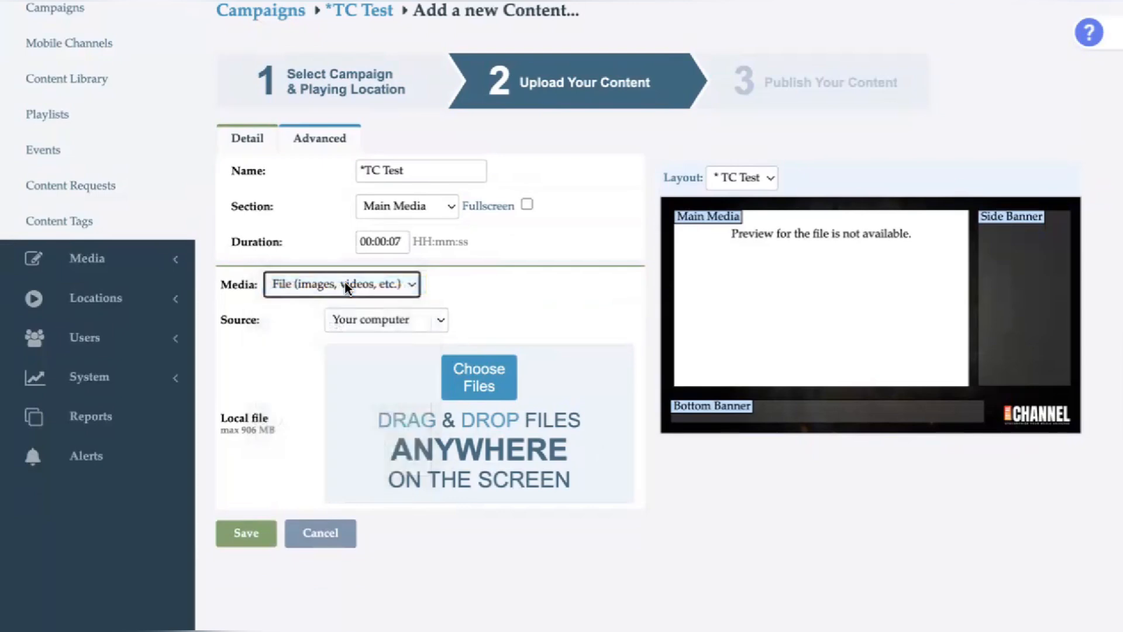
left_click(482, 379)
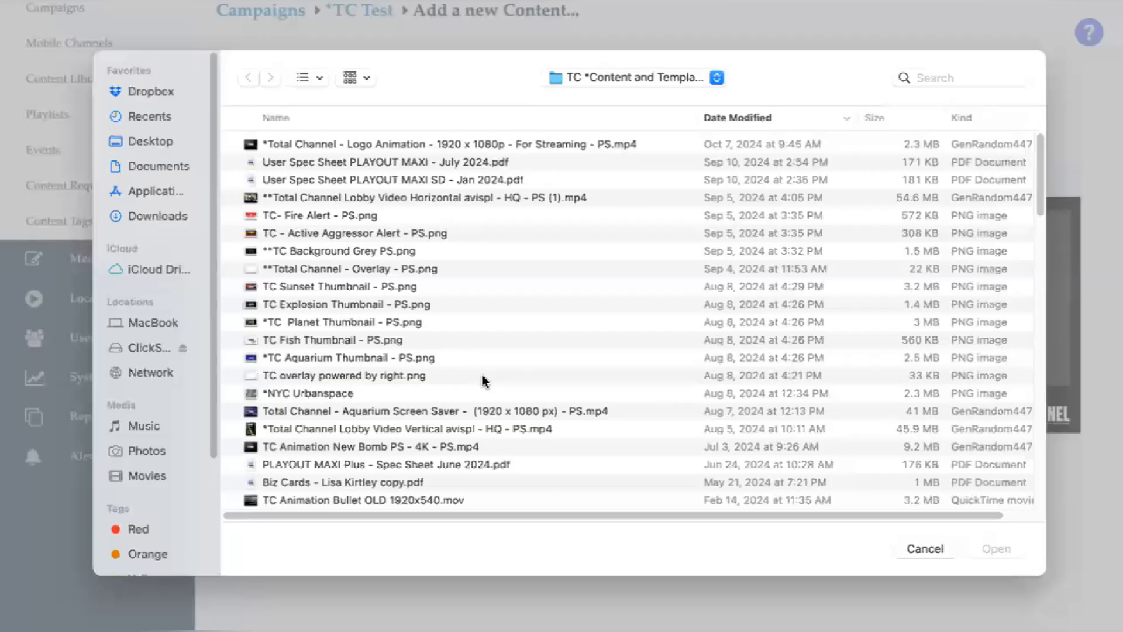
left_click(416, 111)
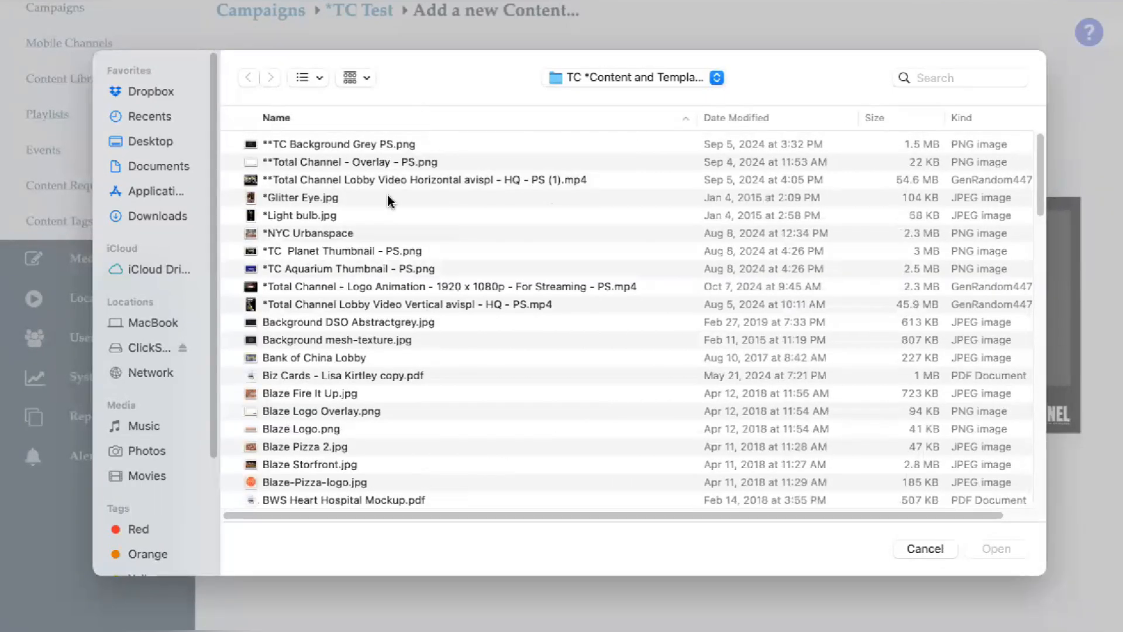
left_click(345, 199)
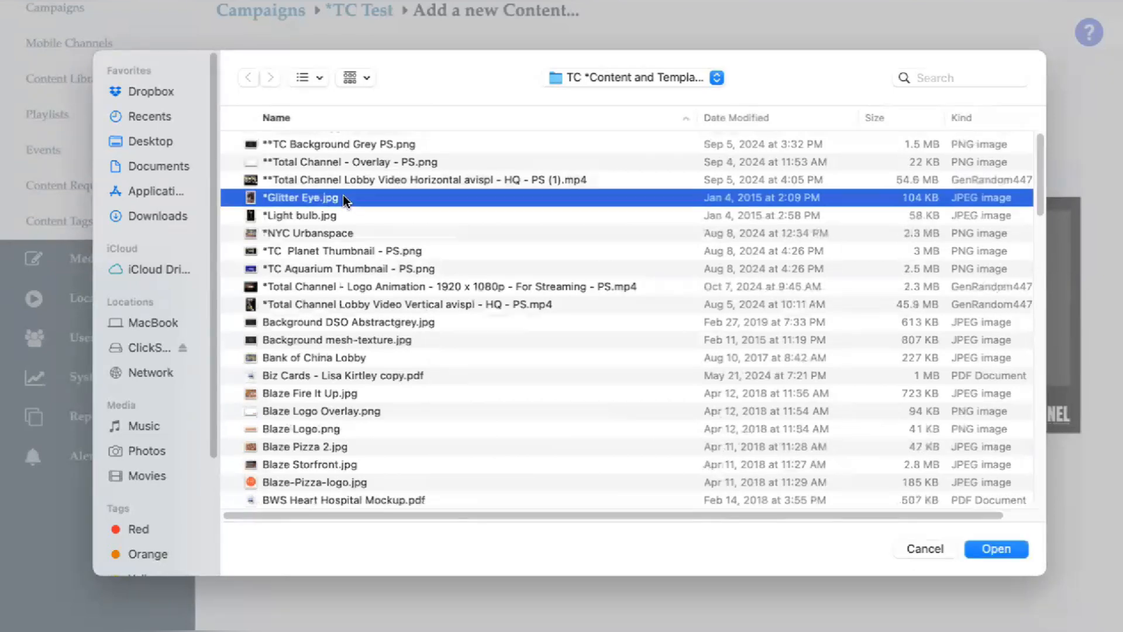
left_click(352, 269, "shift")
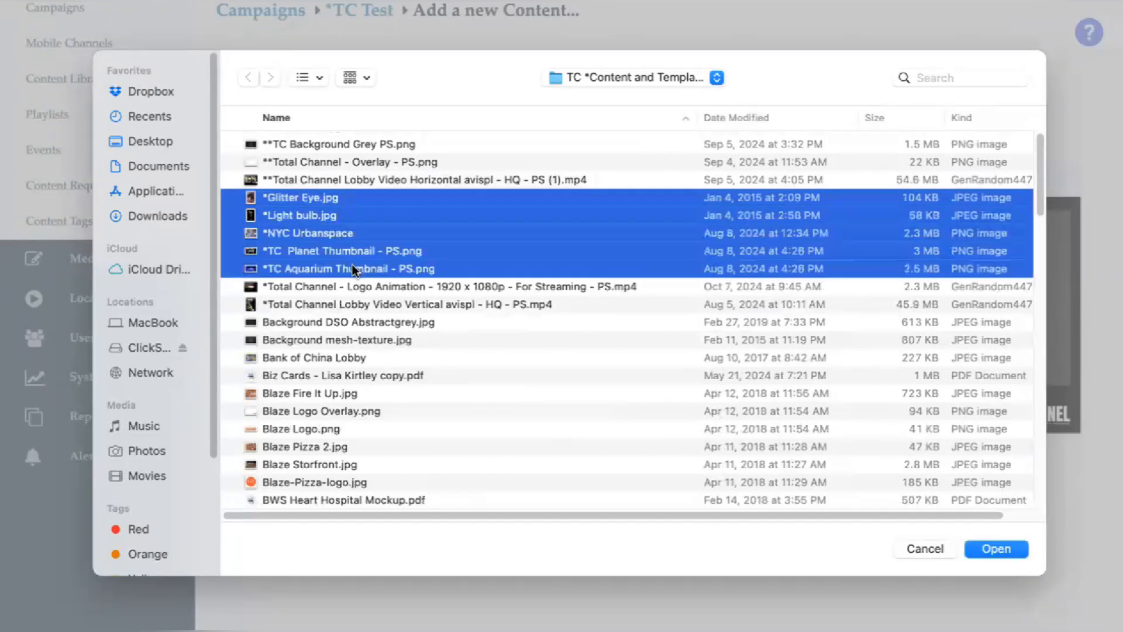
left_click(975, 543)
scroll(503, 410, "down", 2)
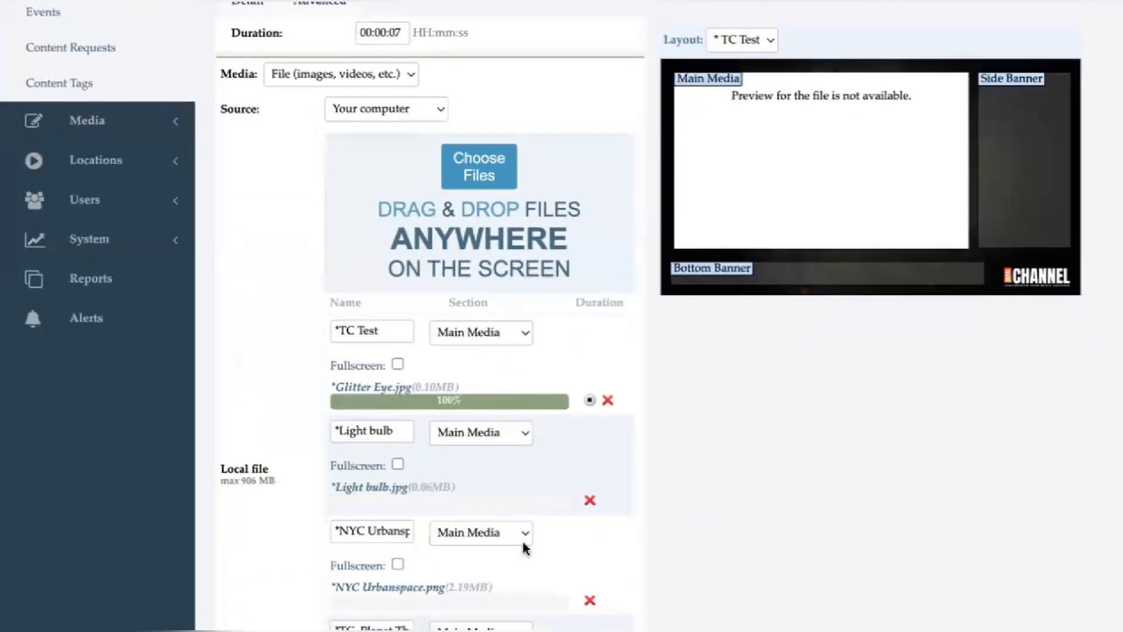
Review the uploaded images' progress, duplicate-file notices, and the content preview in the *TC Test layout.
scroll(525, 547, "down", 1)
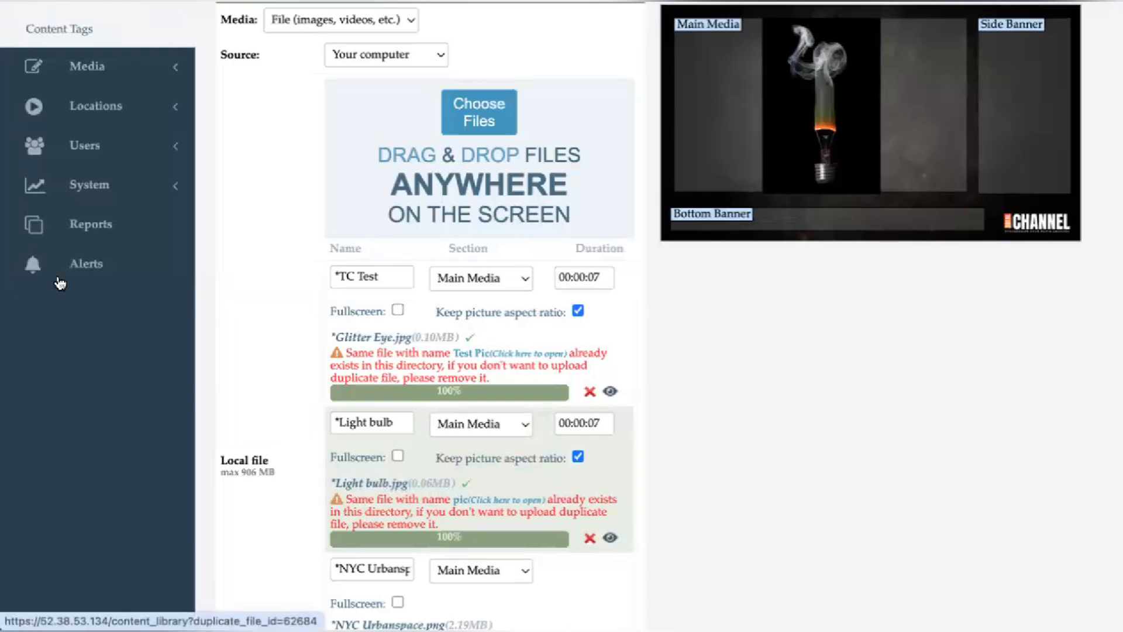
scroll(47, 275, "up", 2)
scroll(46, 277, "up", 2)
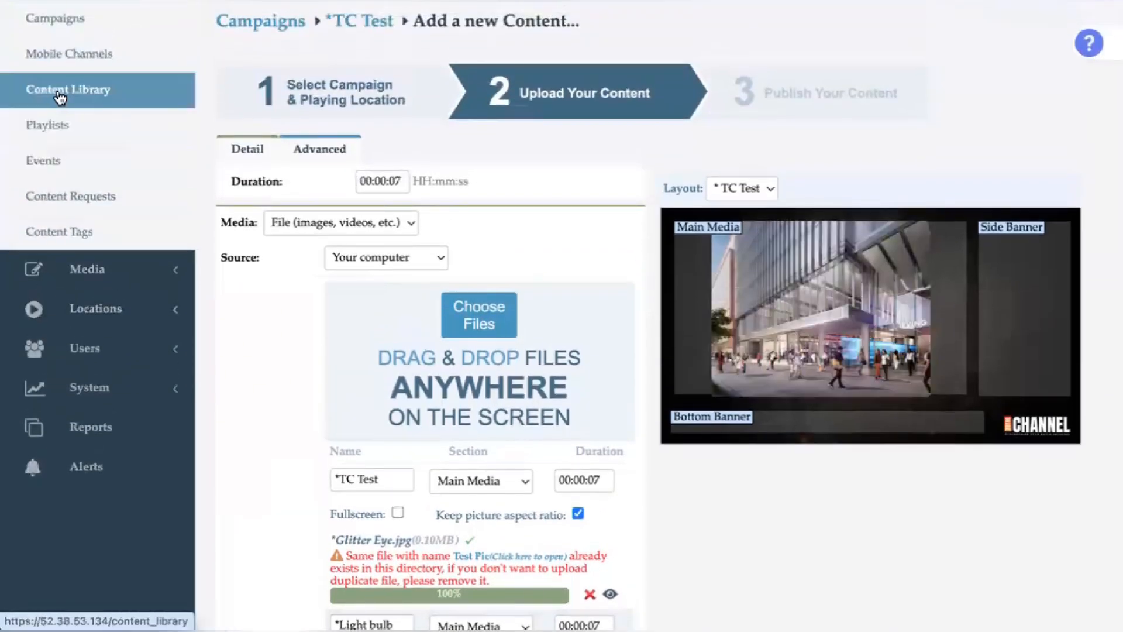
scroll(264, 405, "down", 1)
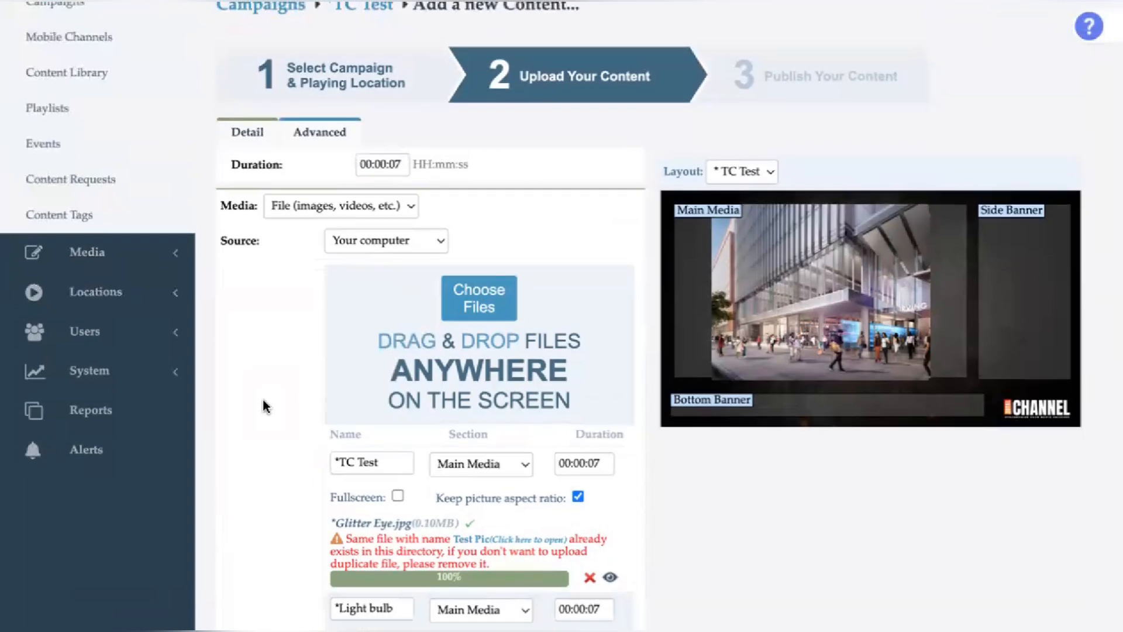
scroll(262, 398, "up", 1)
scroll(262, 399, "down", 3)
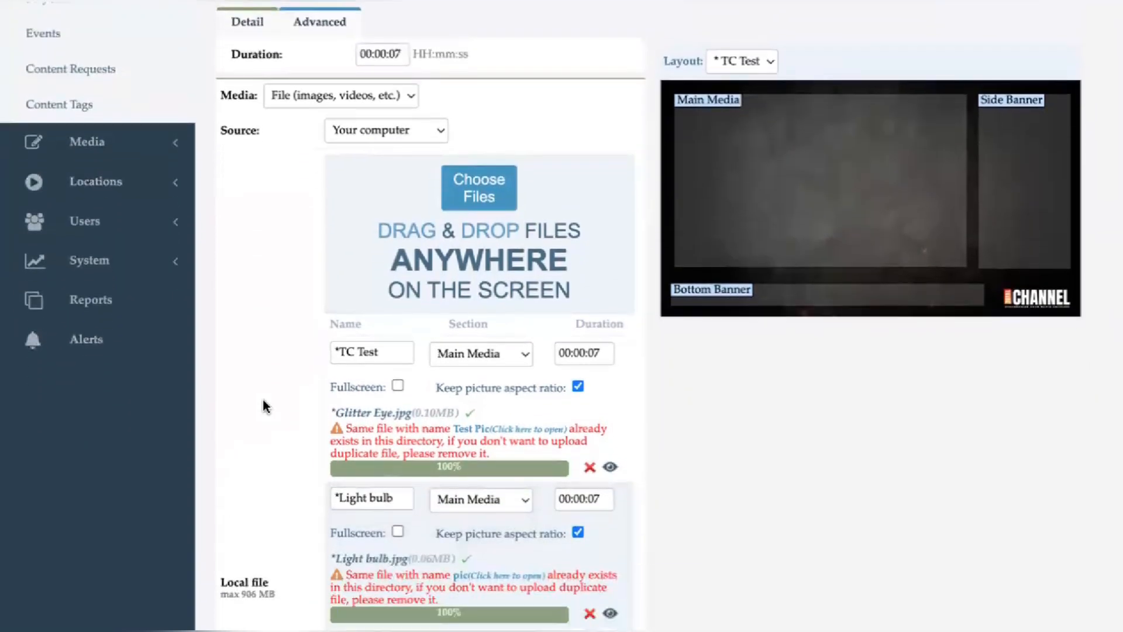
scroll(262, 399, "down", 5)
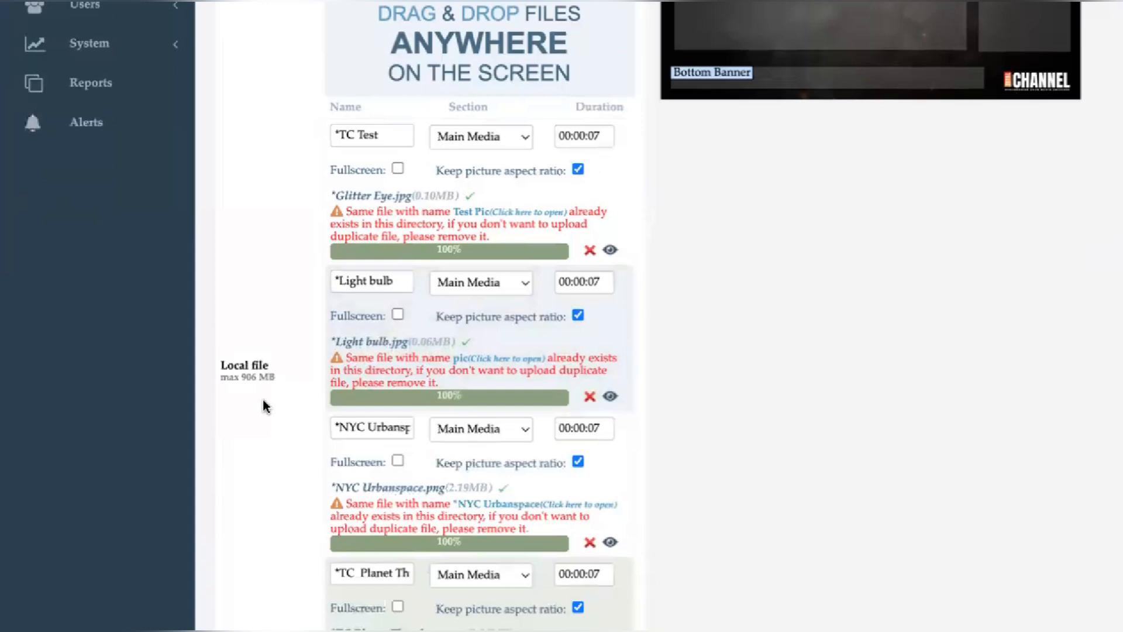
scroll(262, 398, "up", 1)
scroll(462, 322, "up", 3)
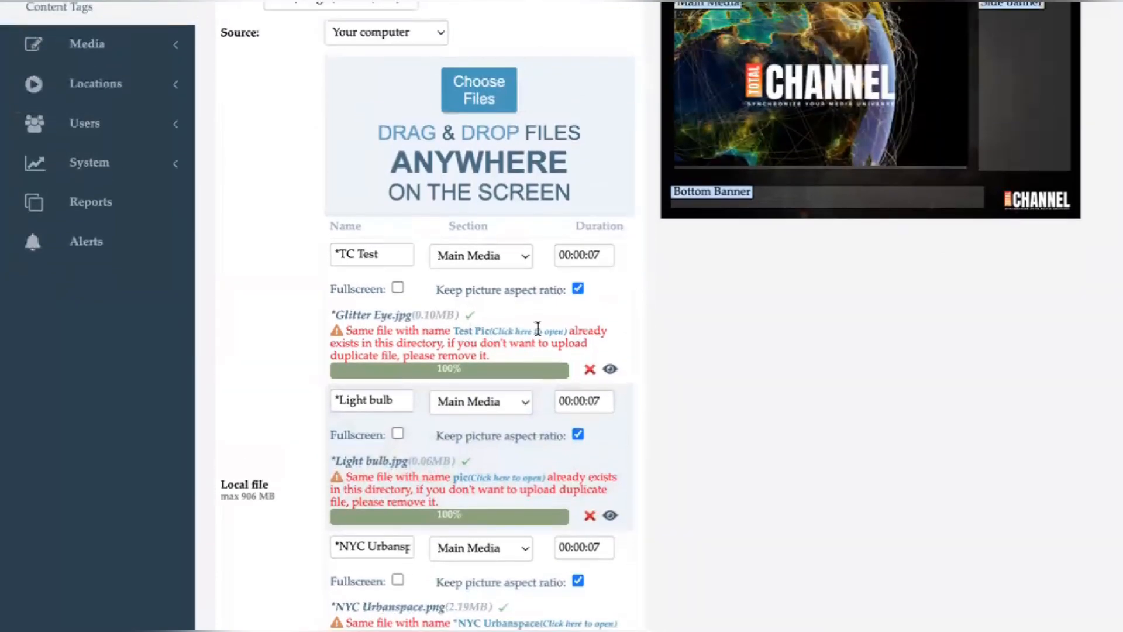
Assign the *Glitter Eye.jpg image to the Side Banner section and switch off keeping its picture aspect ratio.
left_click(489, 256)
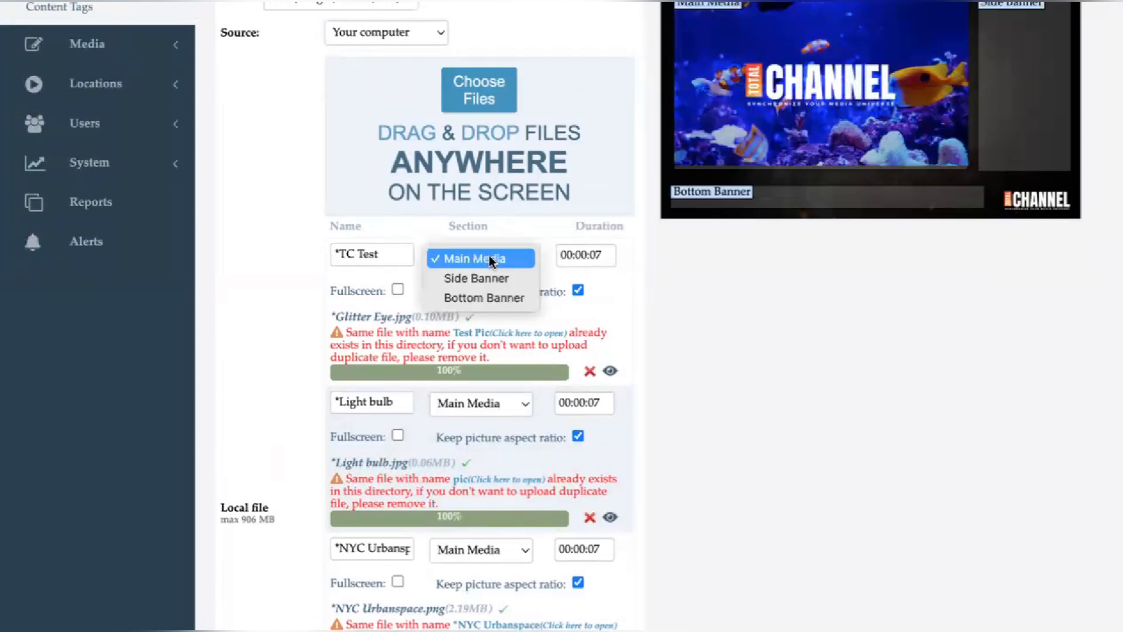
left_click(468, 277)
key("Down")
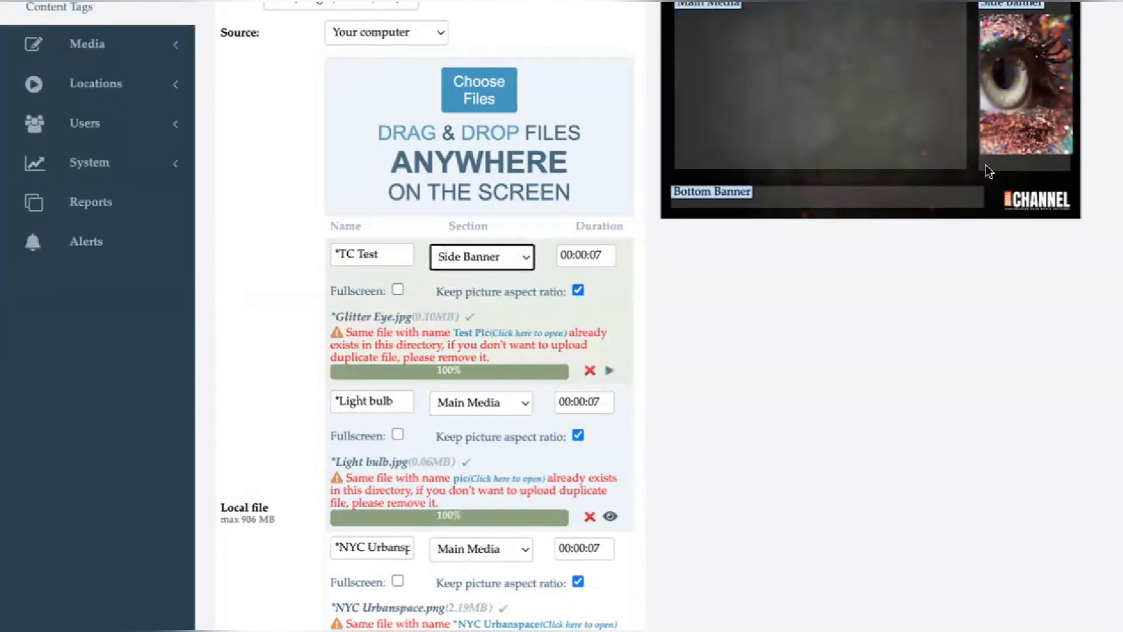
scroll(984, 164, "up", 2)
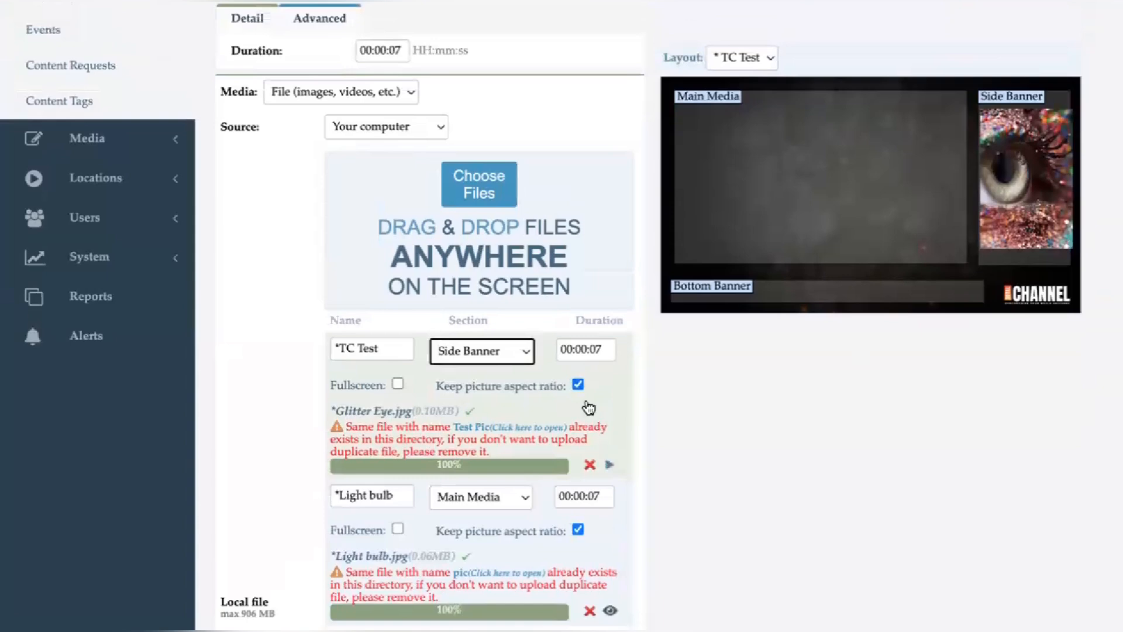
left_click(579, 385)
left_click(578, 384)
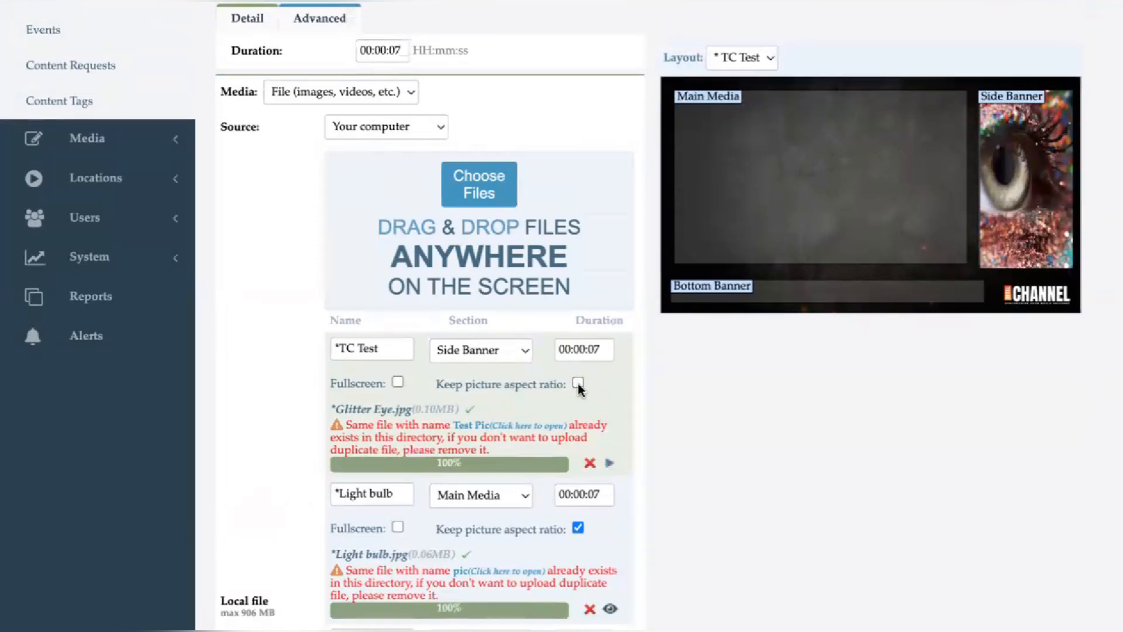
Assign the *Light bulb image to the Side Banner section and switch off keeping its picture aspect ratio.
scroll(577, 387, "down", 1)
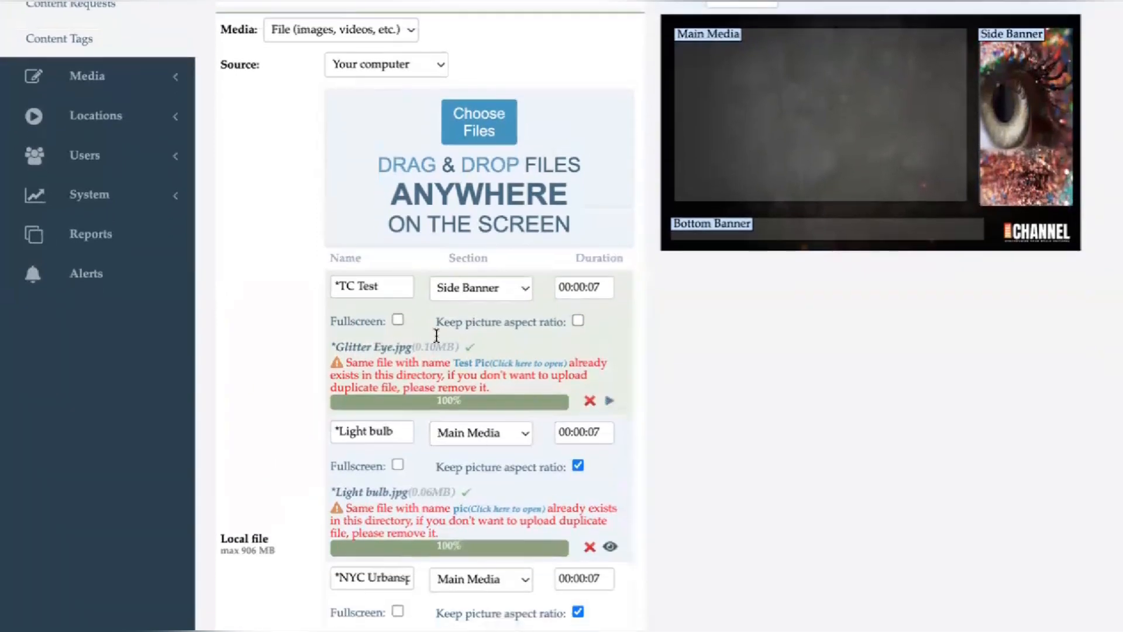
scroll(577, 403, "down", 2)
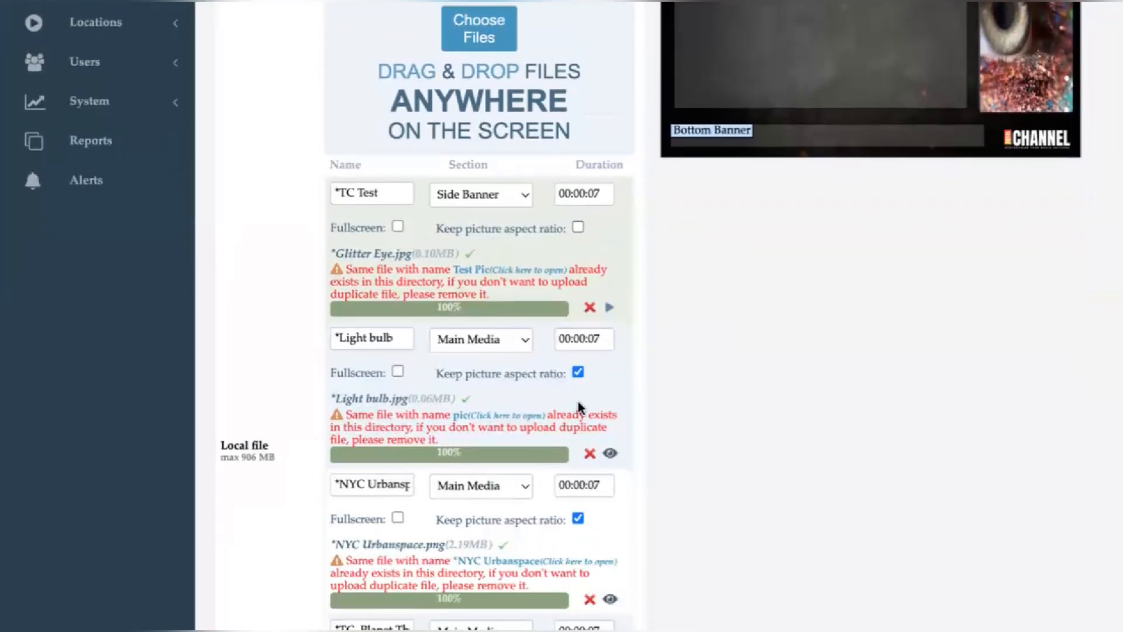
left_click(502, 350)
left_click(503, 365)
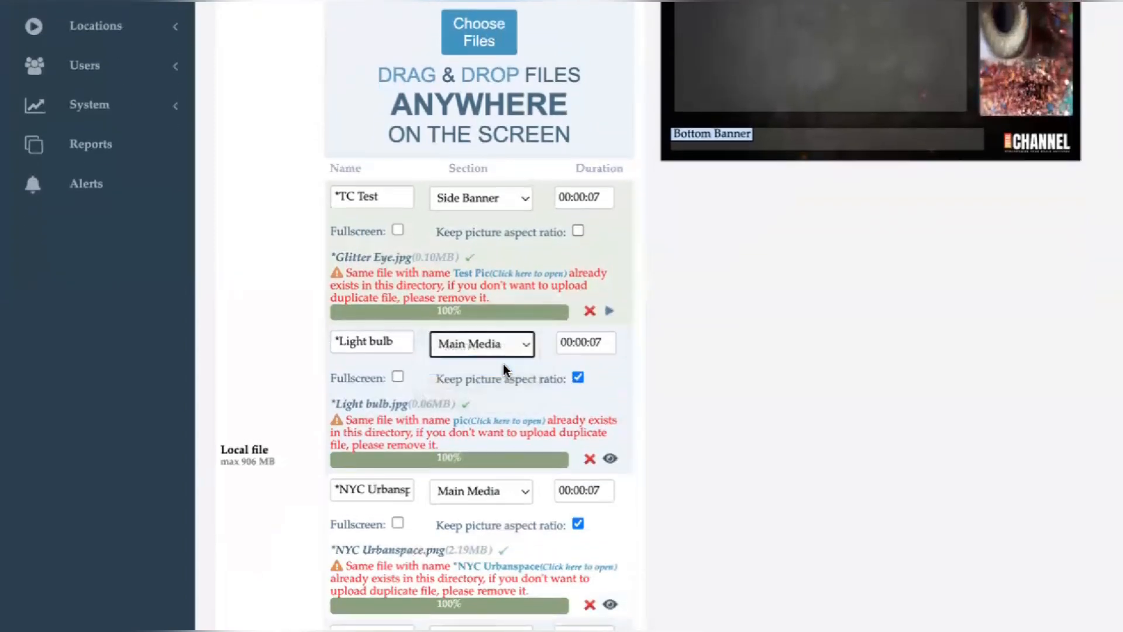
left_click(577, 378)
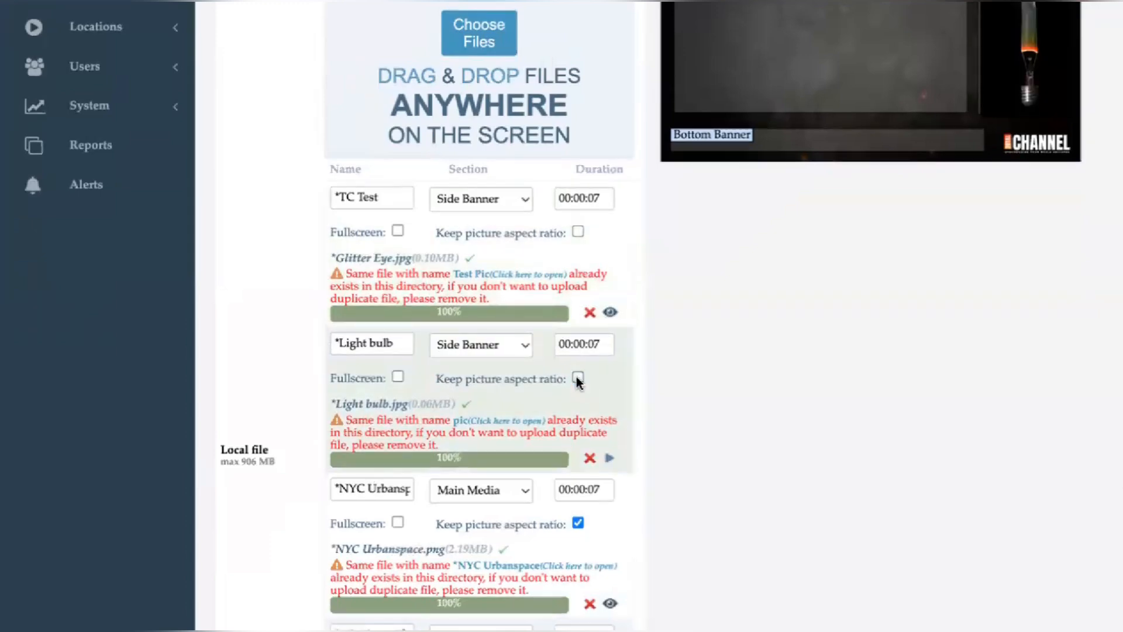
scroll(577, 380, "up", 1)
scroll(577, 379, "up", 1)
Keep *NYC Urbanspace in Main Media, set its duration to 00:00:09 and switch off keeping its picture aspect ratio.
scroll(577, 379, "down", 4)
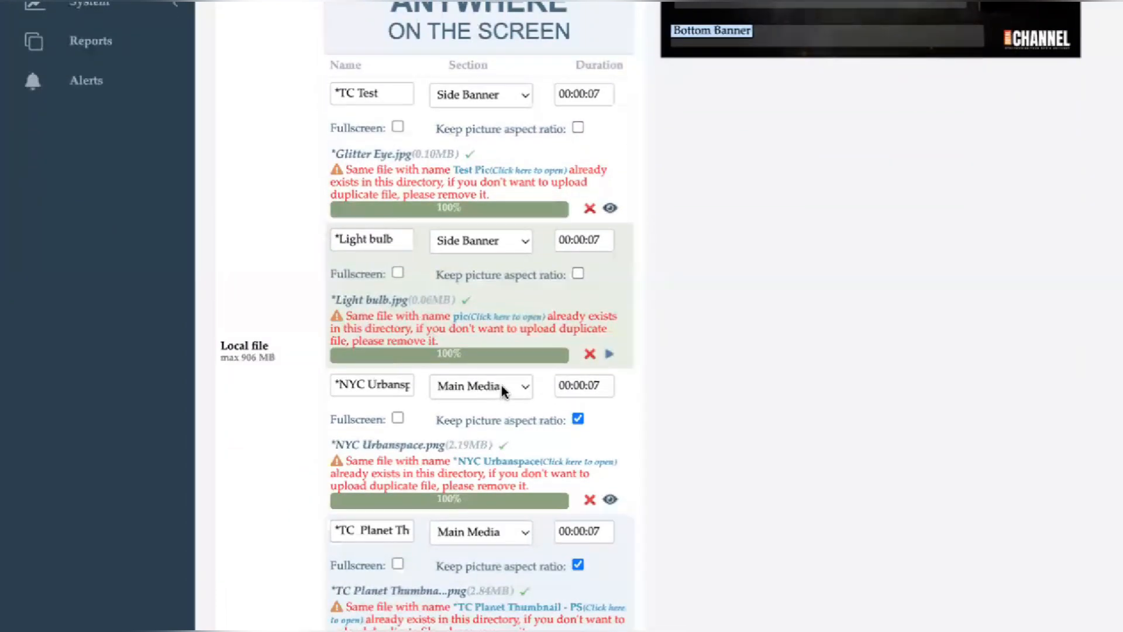
left_click(508, 389)
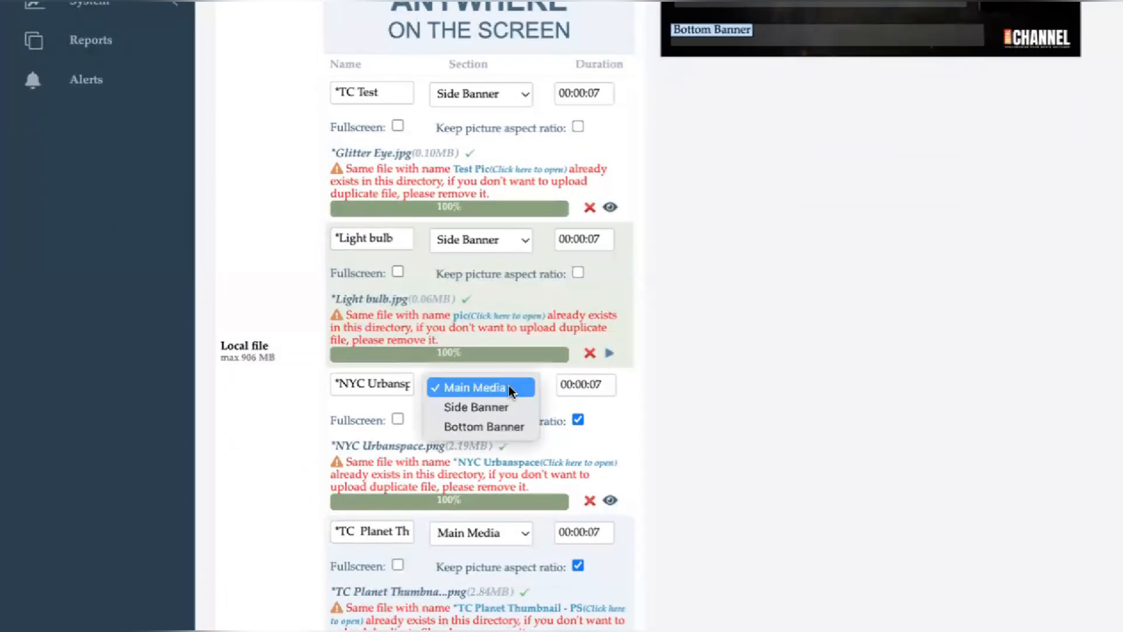
left_click(500, 384)
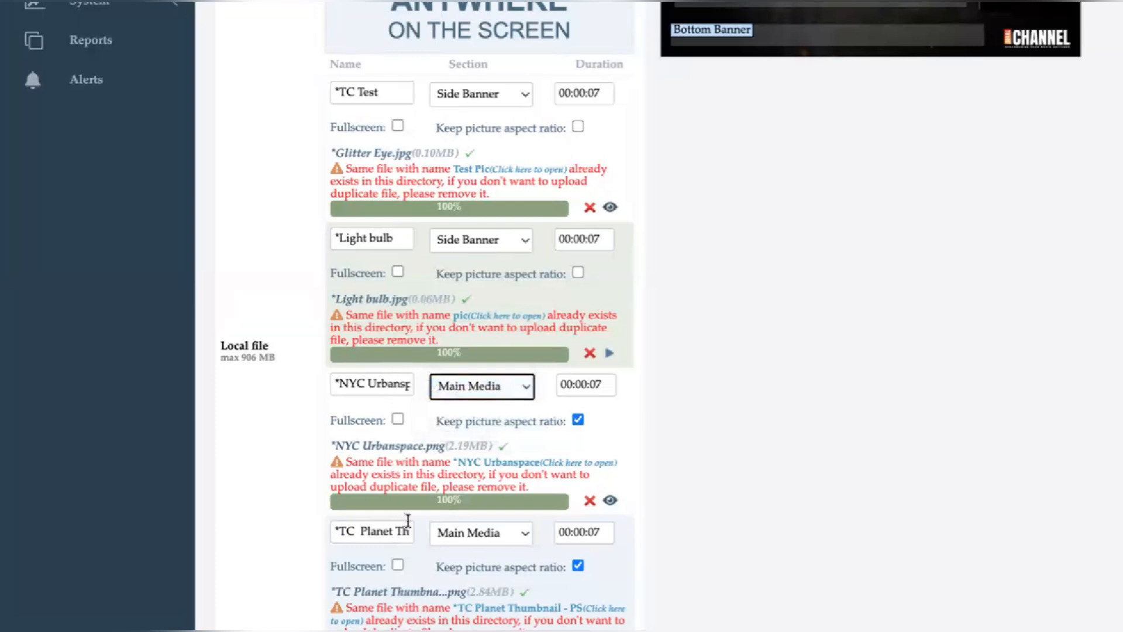
left_click(599, 384)
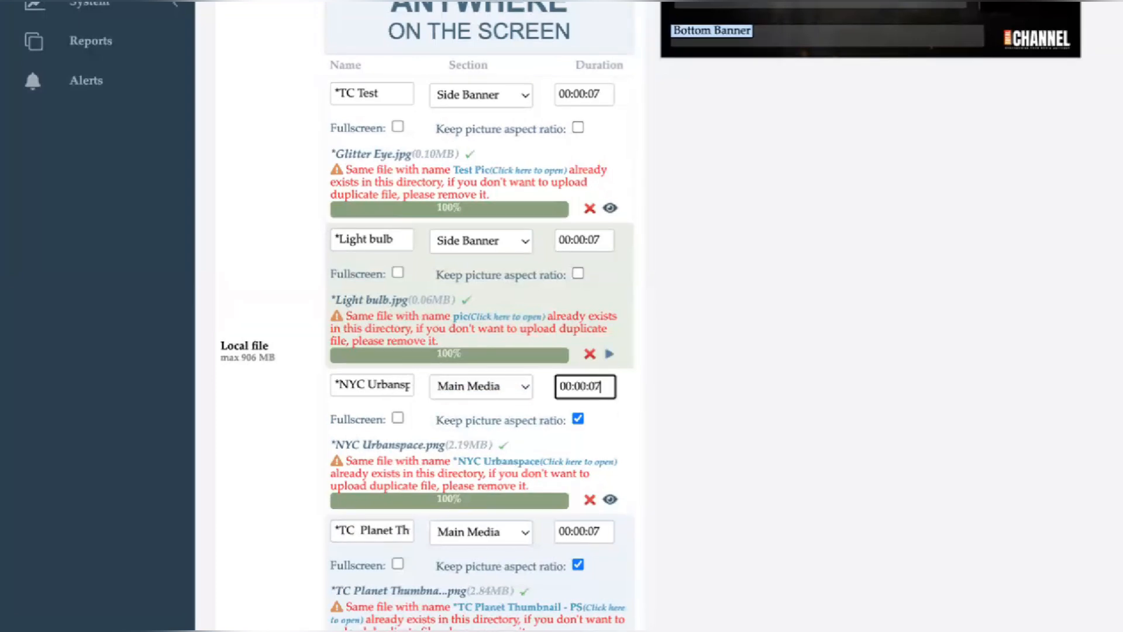
key("BackSpace")
type("9")
left_click(578, 418)
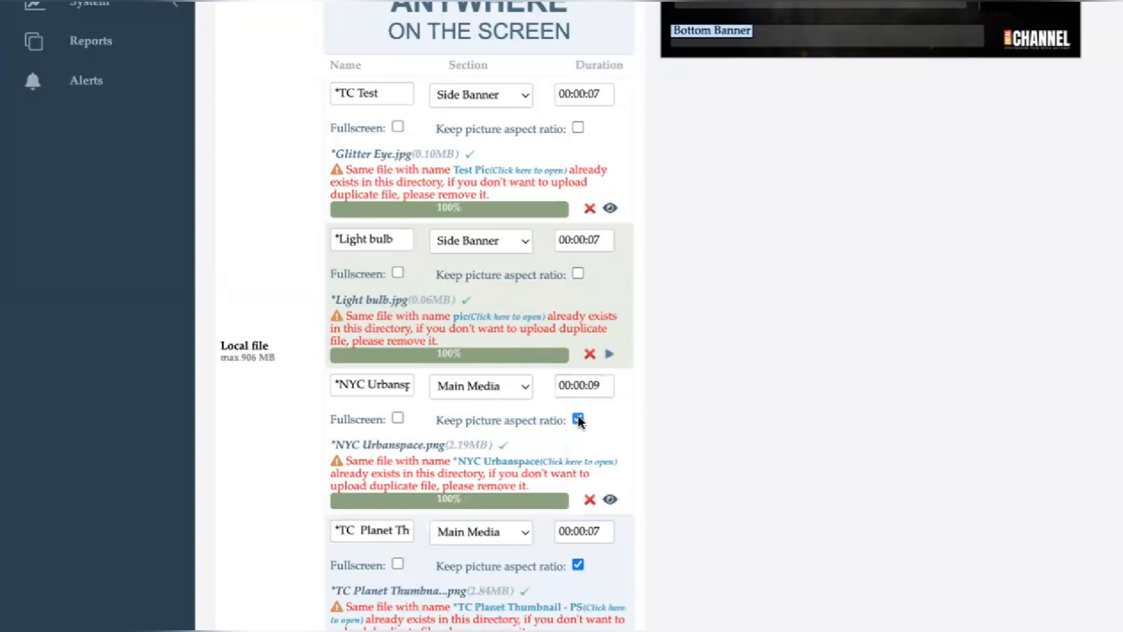
left_click(577, 417)
Switch off keeping the picture aspect ratio for the *TC Planet Thumbnail image and set its duration to 00:00:09.
scroll(578, 416, "down", 2)
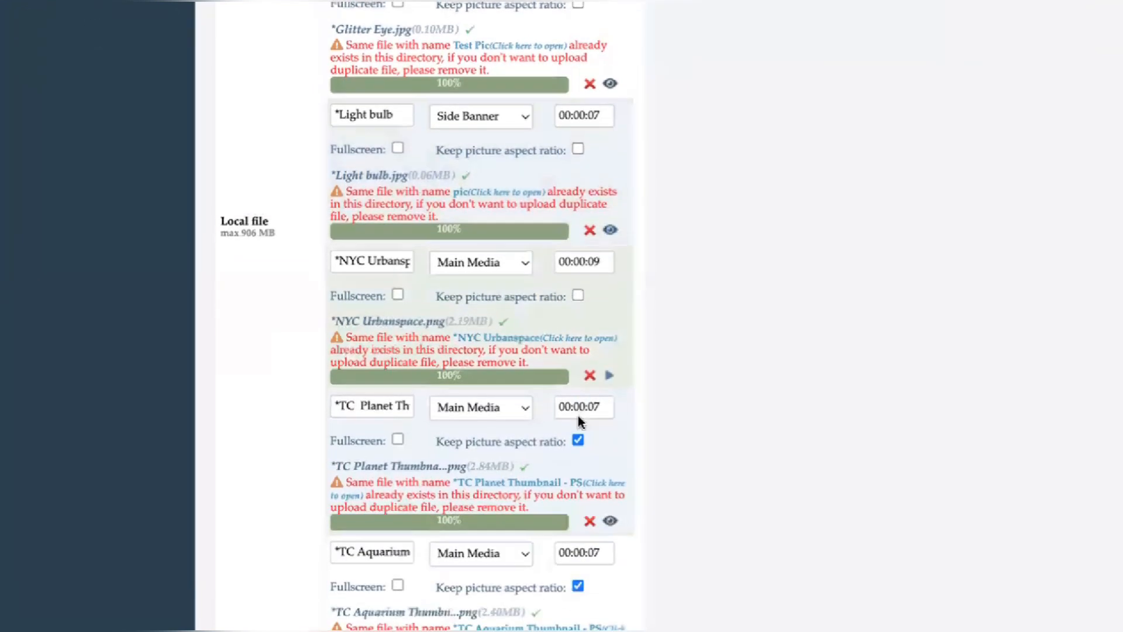
left_click(600, 407)
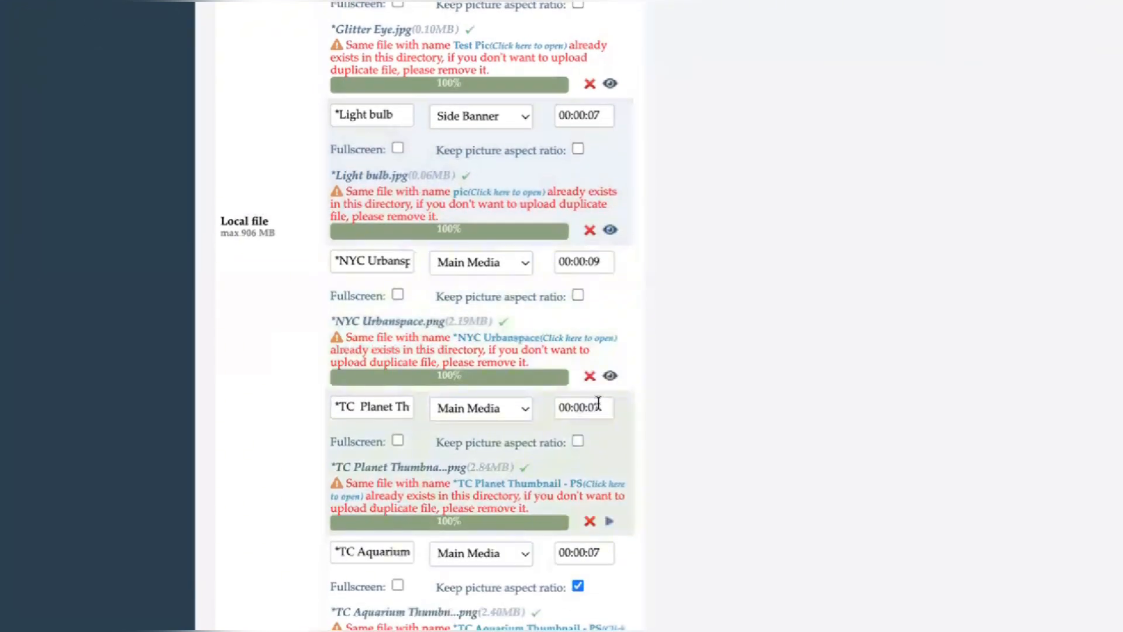
left_click(599, 405)
key("BackSpace")
type("9")
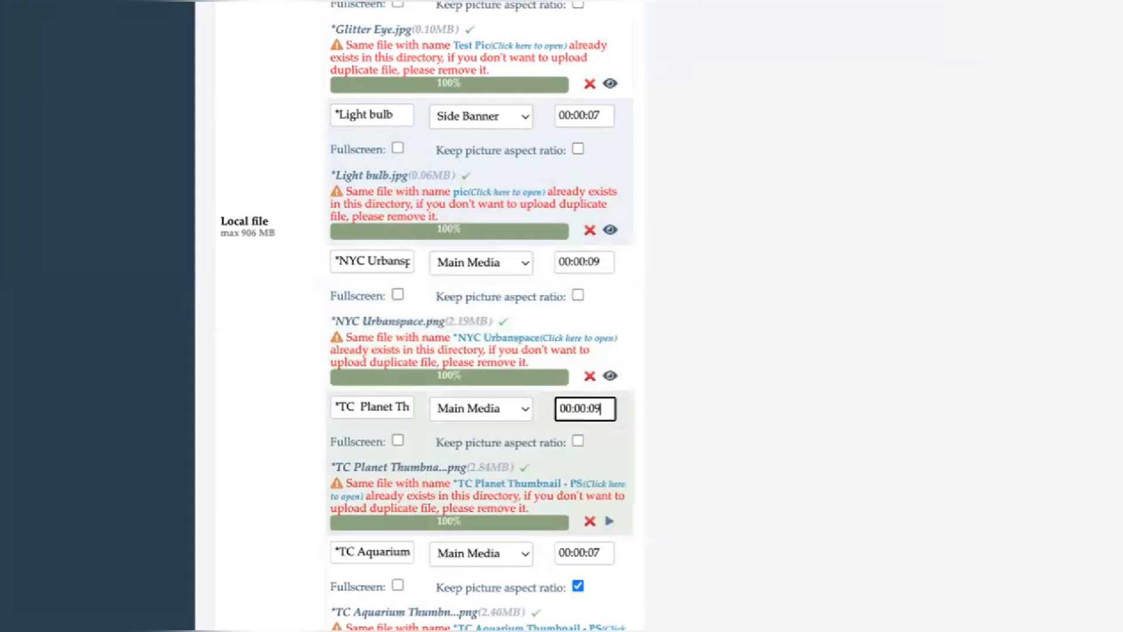
Make the *TC Aquarium Thumbnail image fullscreen and switch off keeping its picture aspect ratio.
scroll(558, 423, "down", 2)
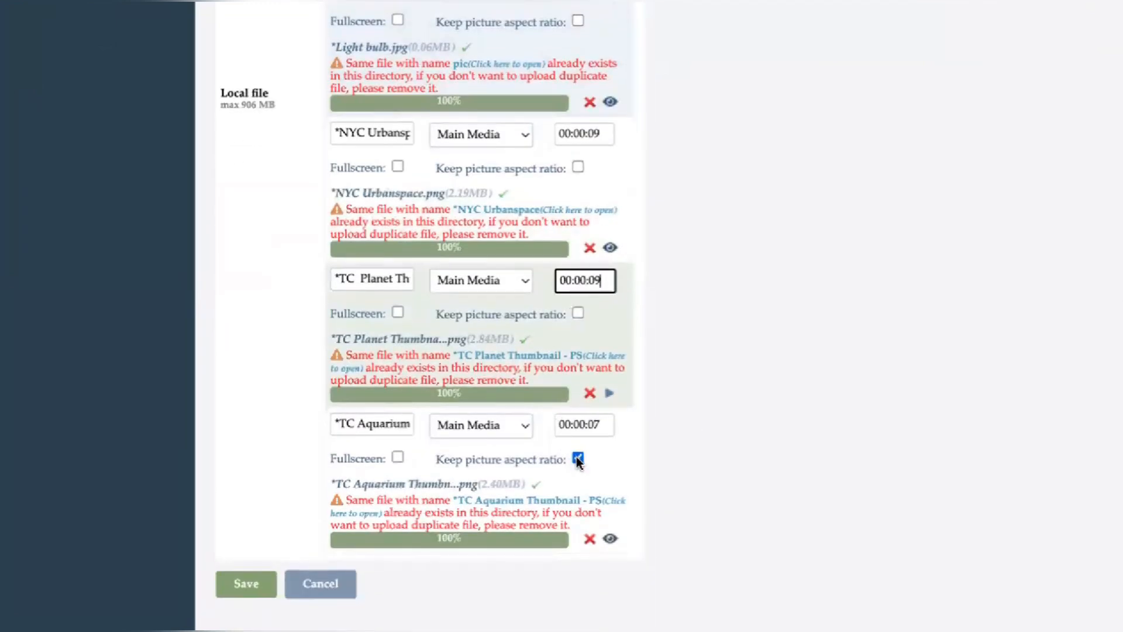
left_click(398, 457)
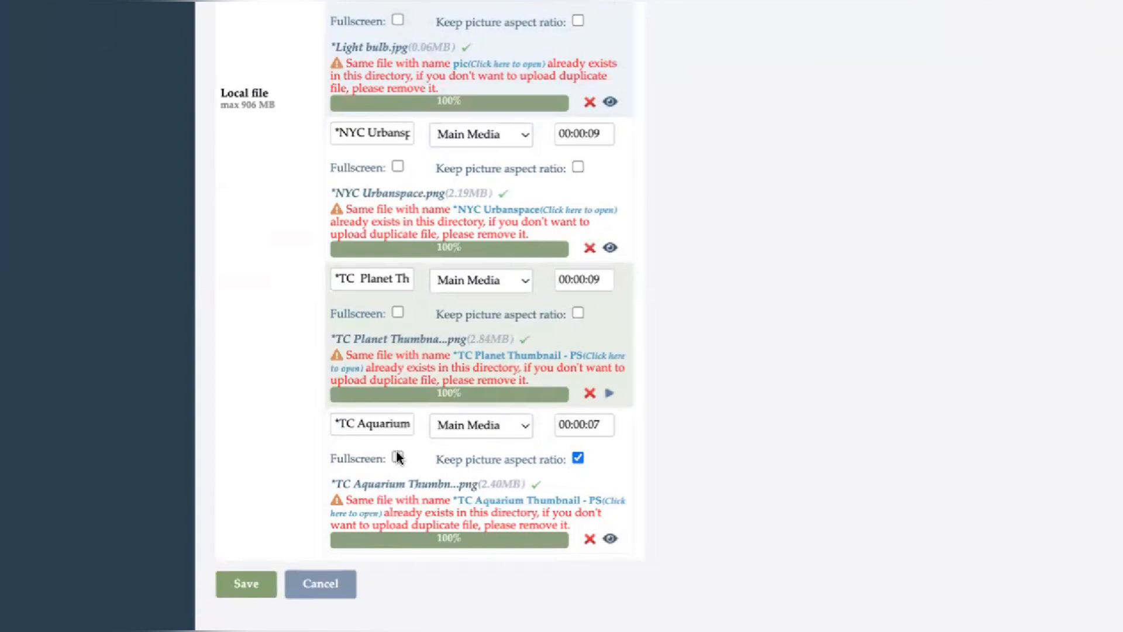
left_click(398, 457)
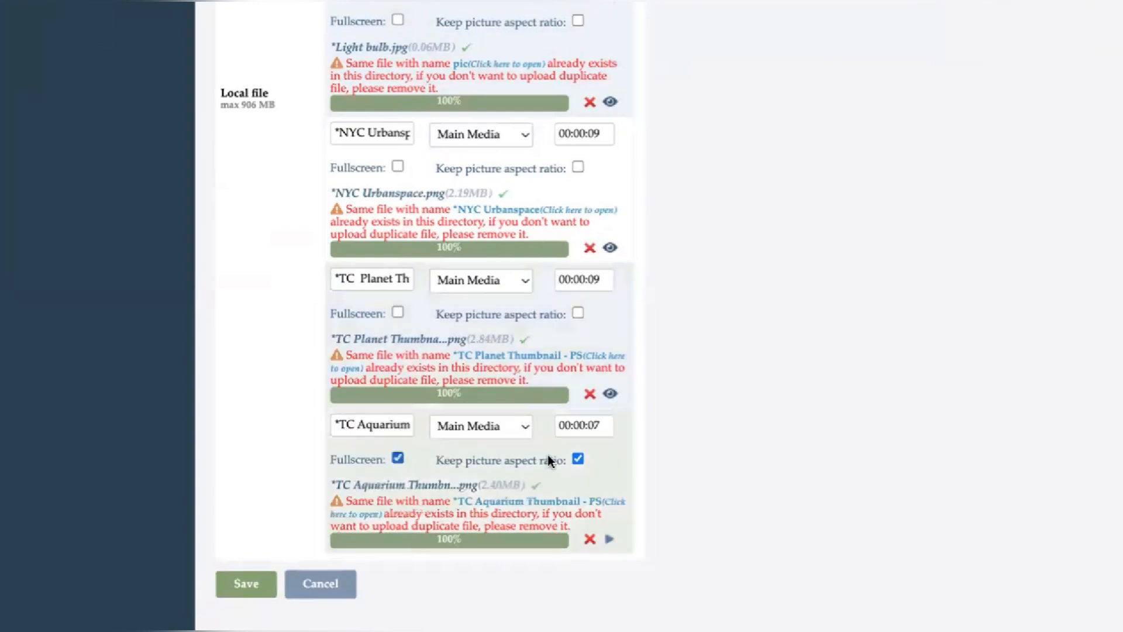
left_click(578, 460)
Recheck the settings of the five images, save them as new content, and review the resulting content list.
scroll(578, 460, "up", 4)
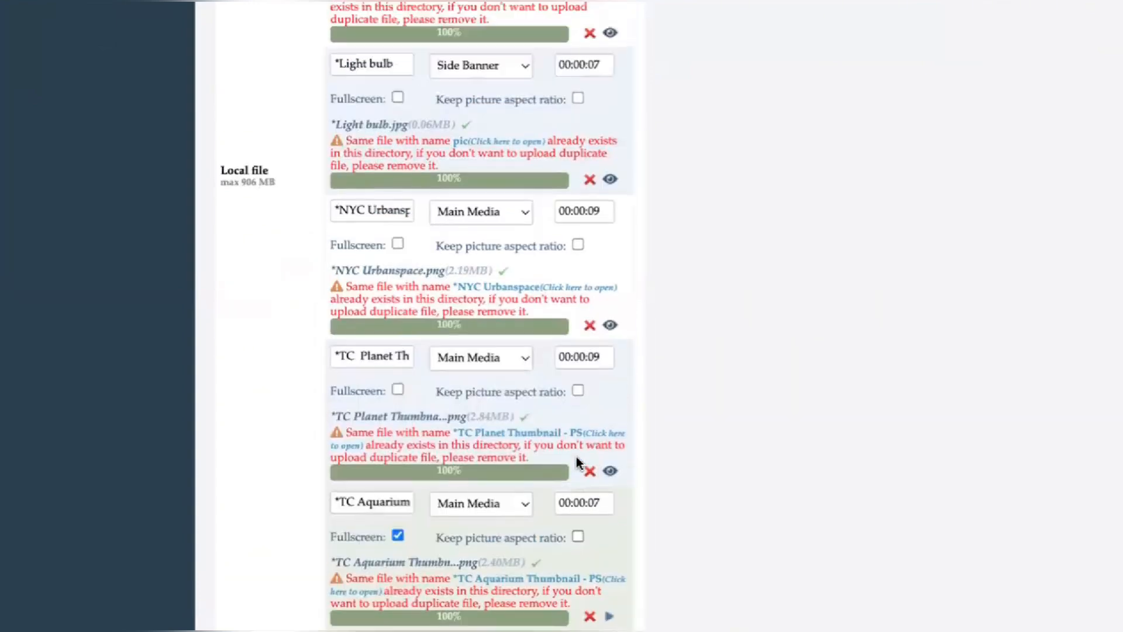
scroll(576, 456, "down", 5)
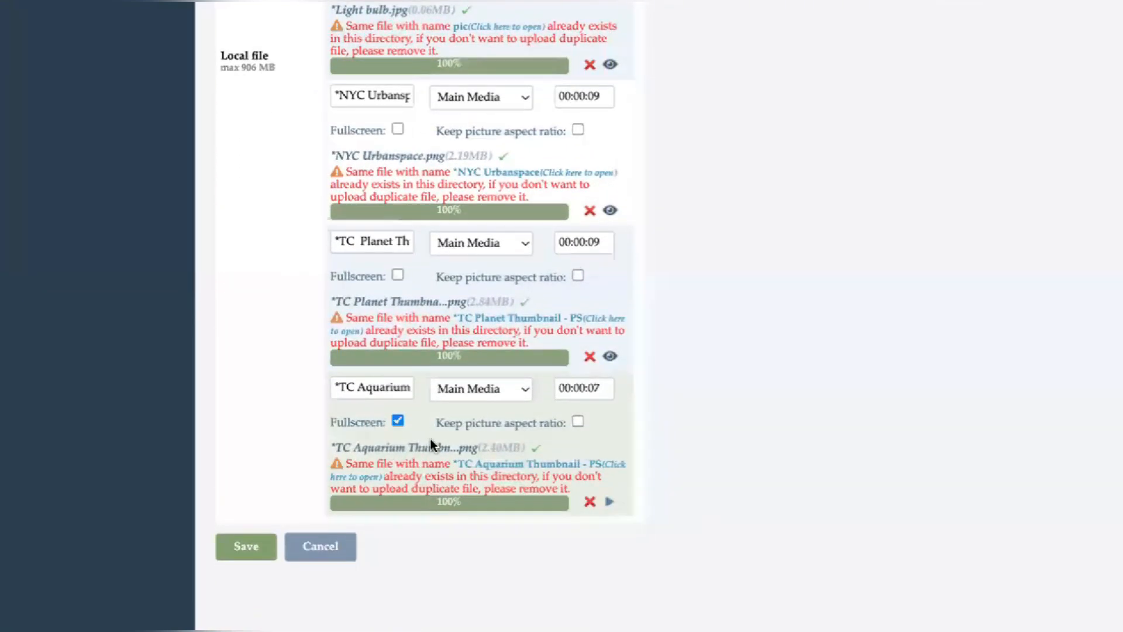
left_click(259, 548)
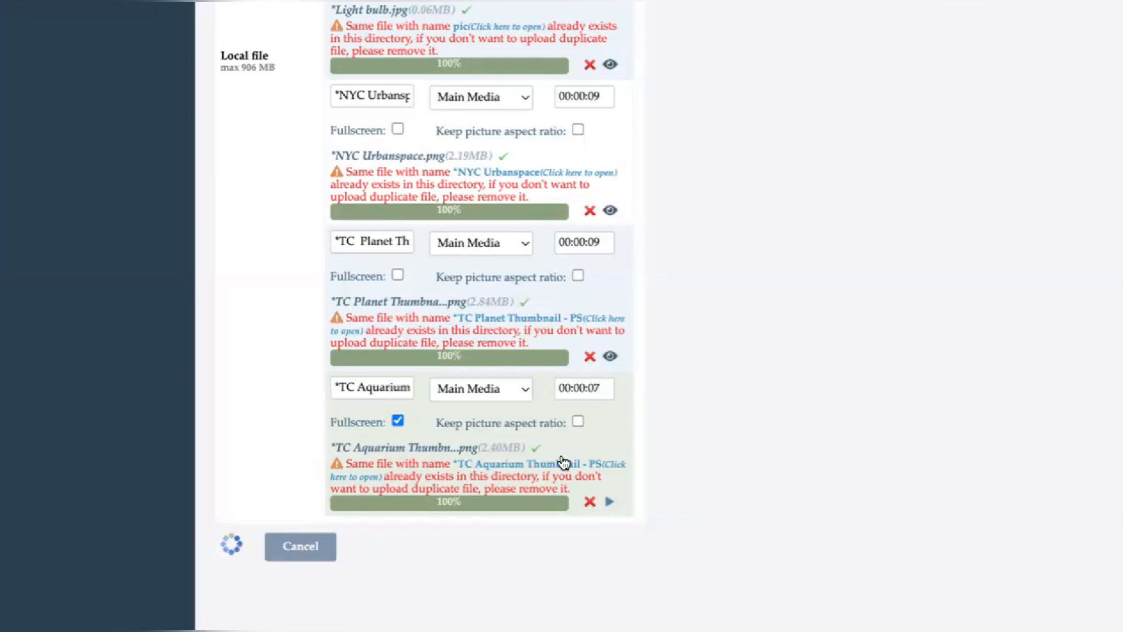
scroll(593, 381, "down", 2)
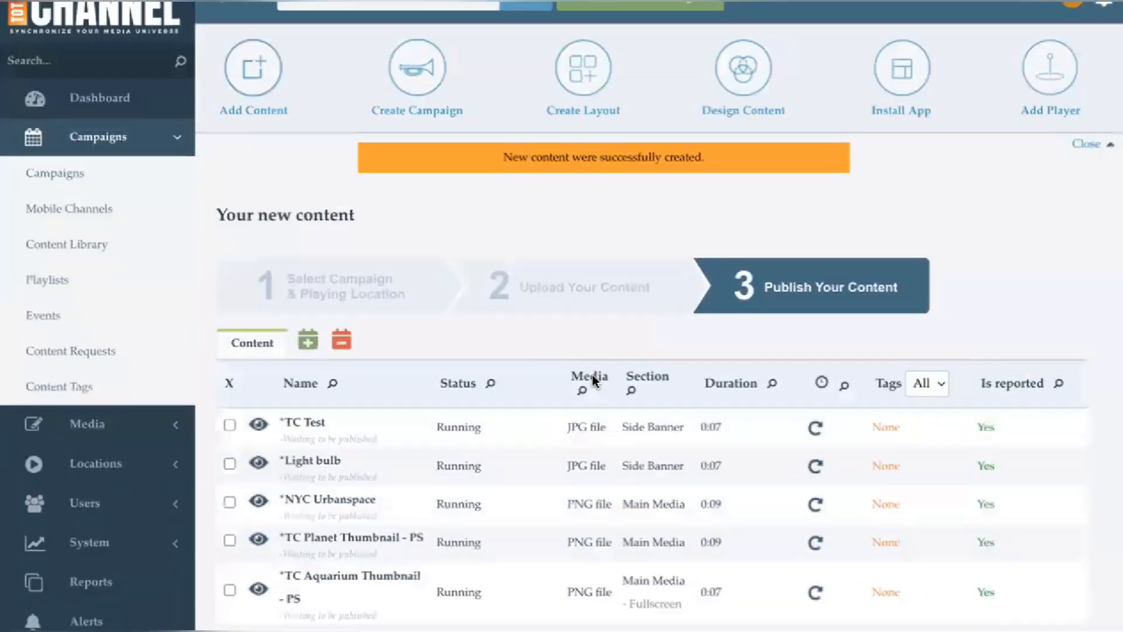
mouse_move(818, 353)
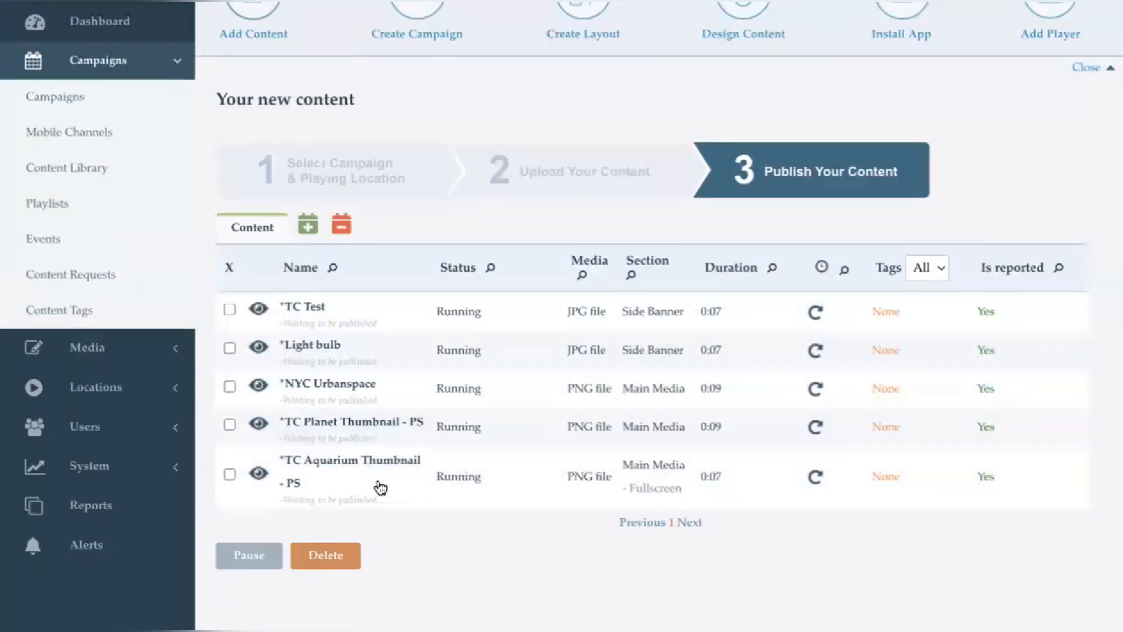
Open the pending content changes and publish all the new *TC Test content together with the campaign.
scroll(346, 399, "up", 2)
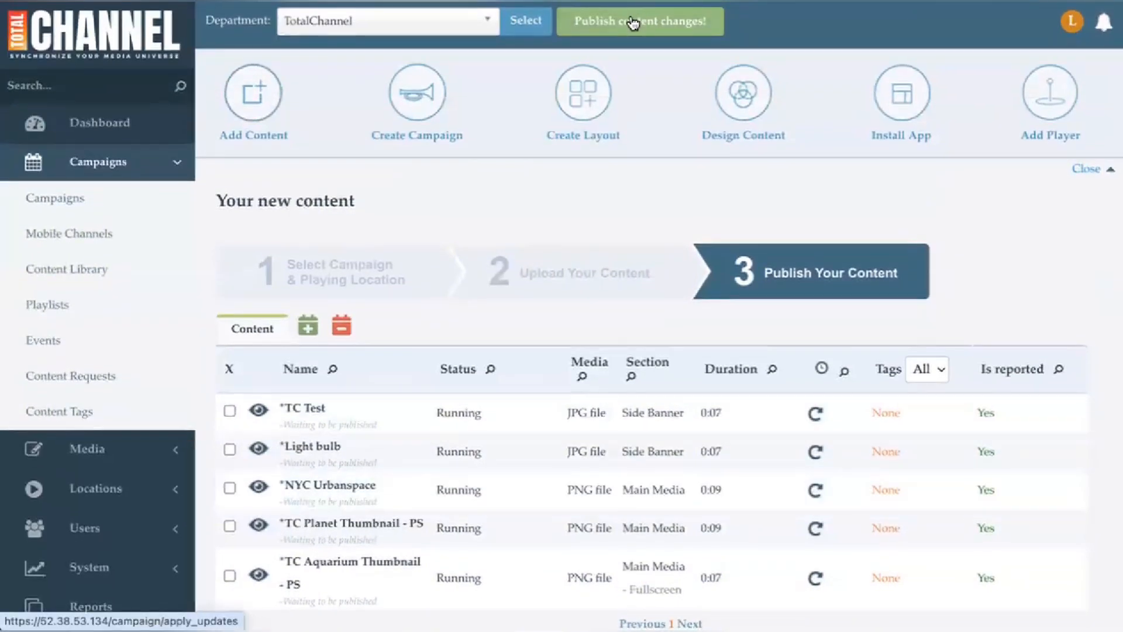
left_click(634, 23)
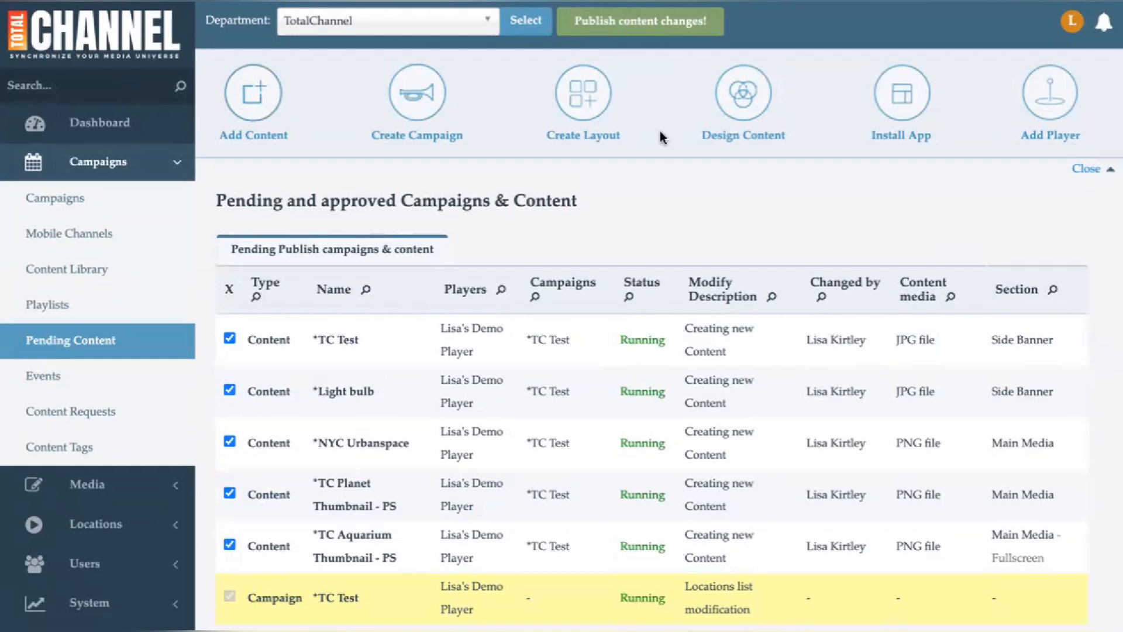
scroll(664, 138, "down", 2)
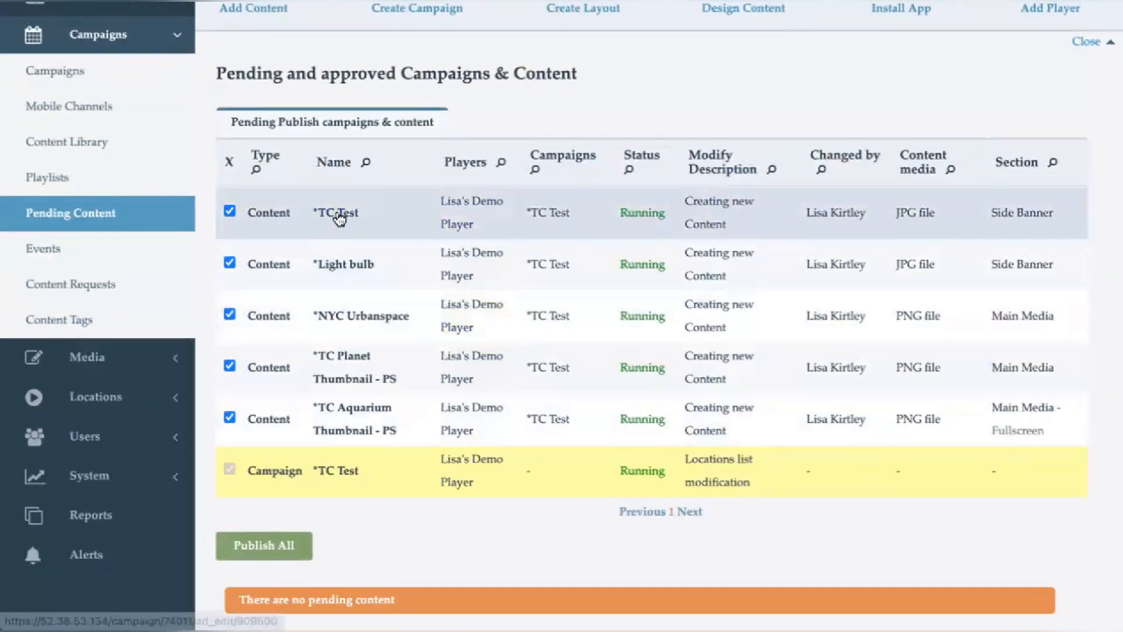
left_click(250, 550)
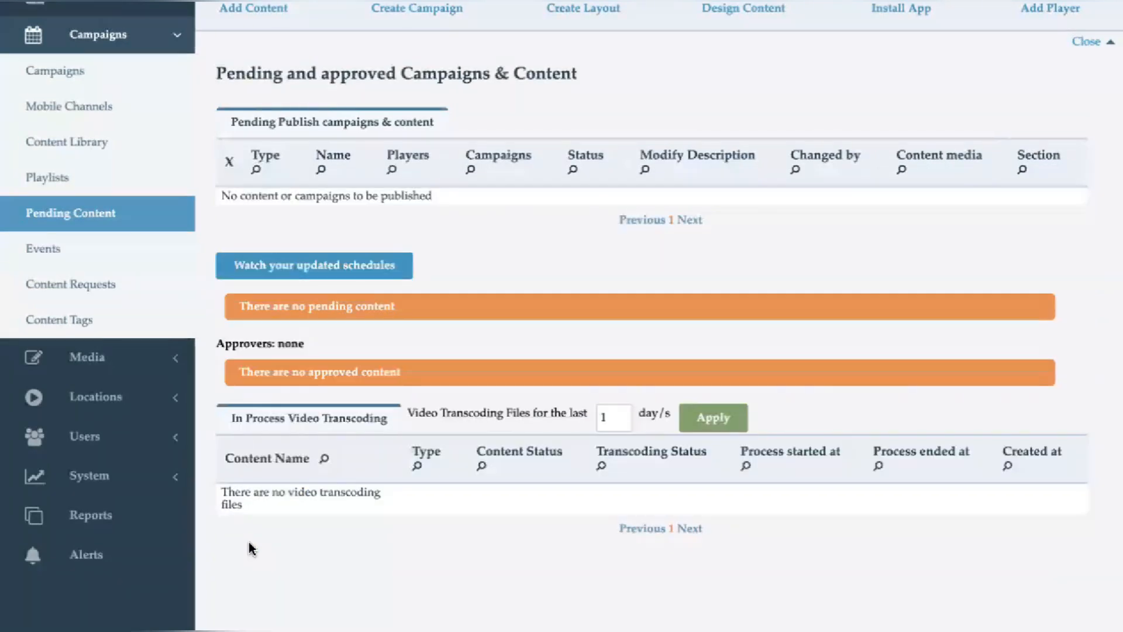
scroll(392, 417, "up", 3)
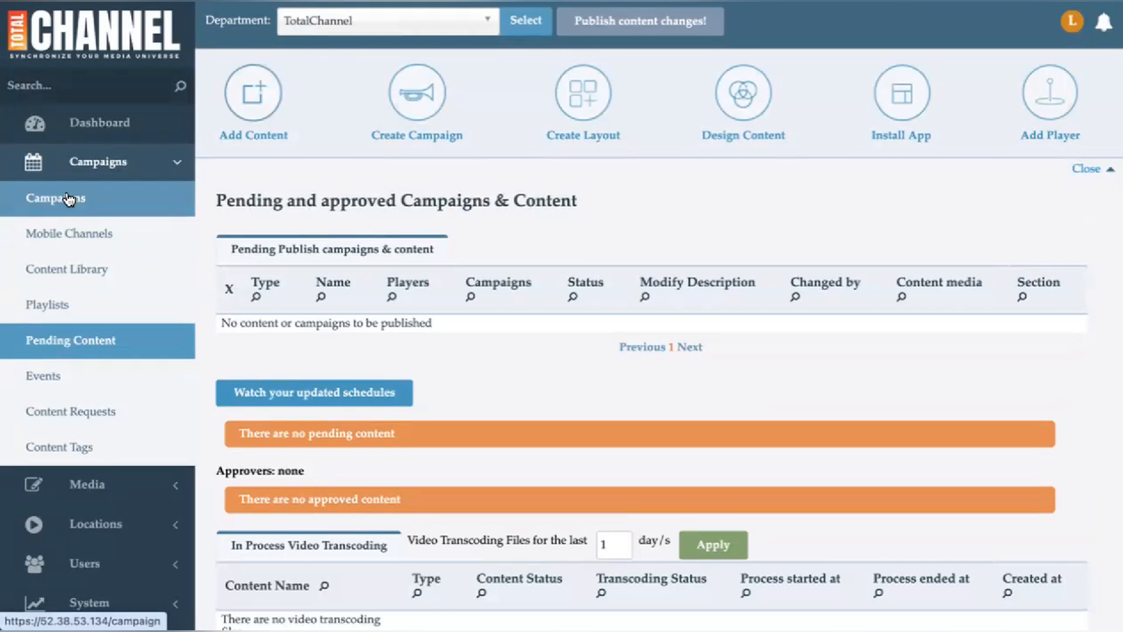
Open the *TC Test campaign and review the sections, durations and play settings of its running content.
left_click(69, 199)
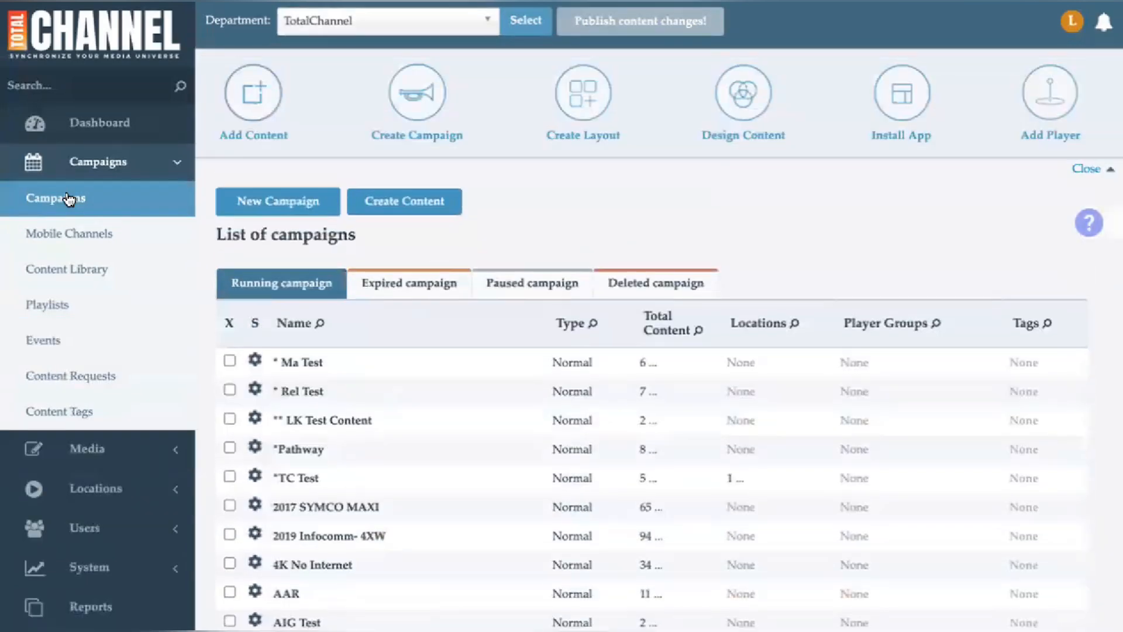
left_click(304, 479)
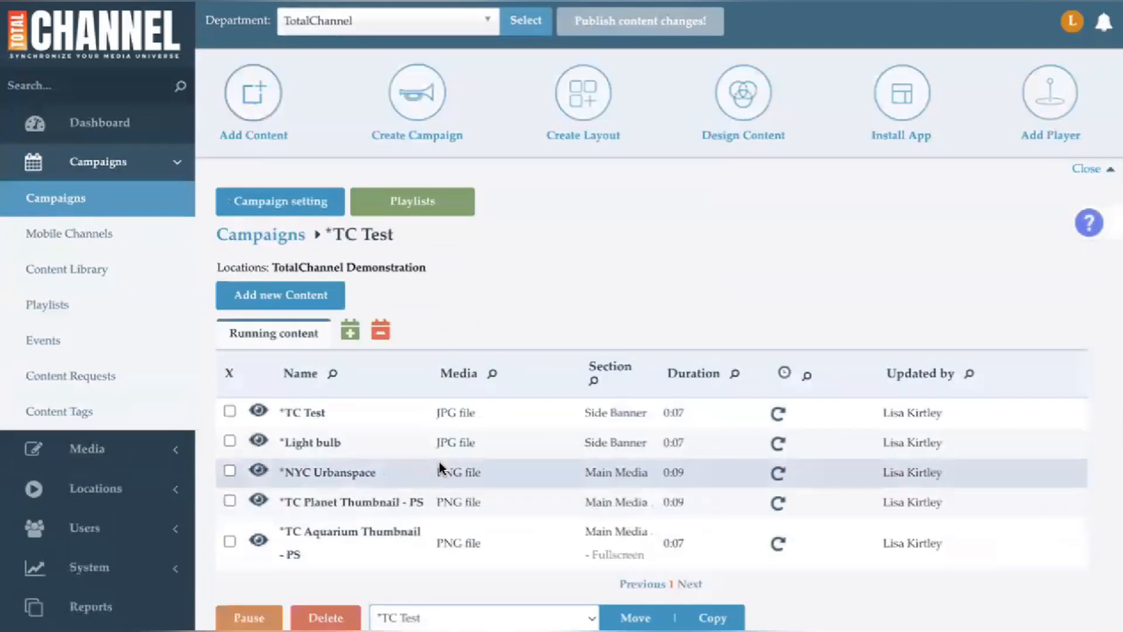
scroll(439, 465, "down", 2)
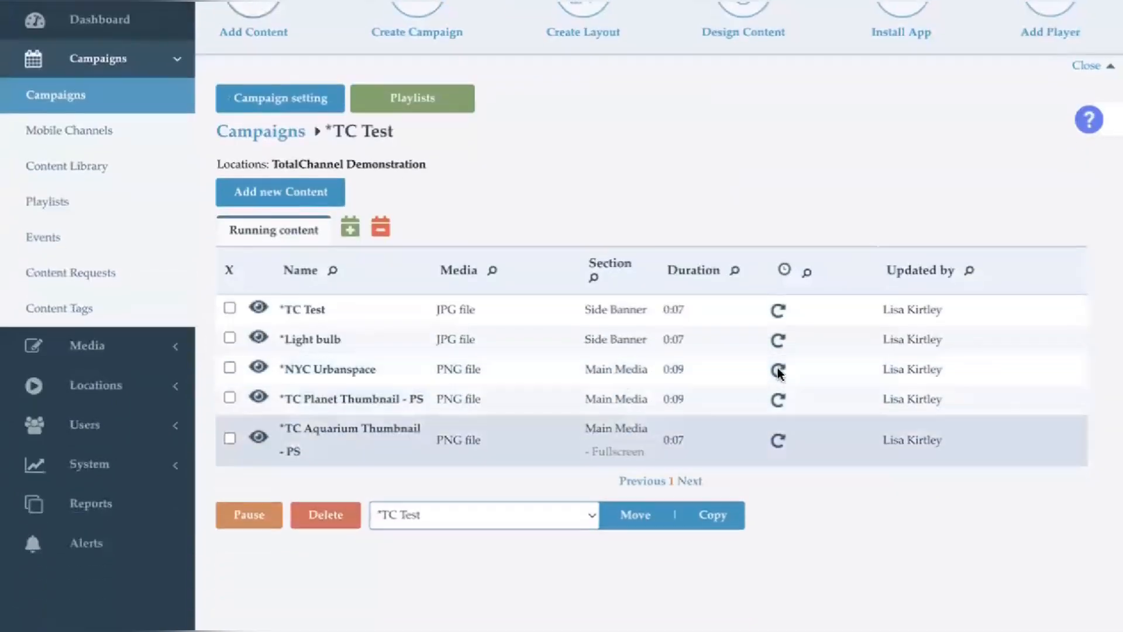
mouse_move(777, 310)
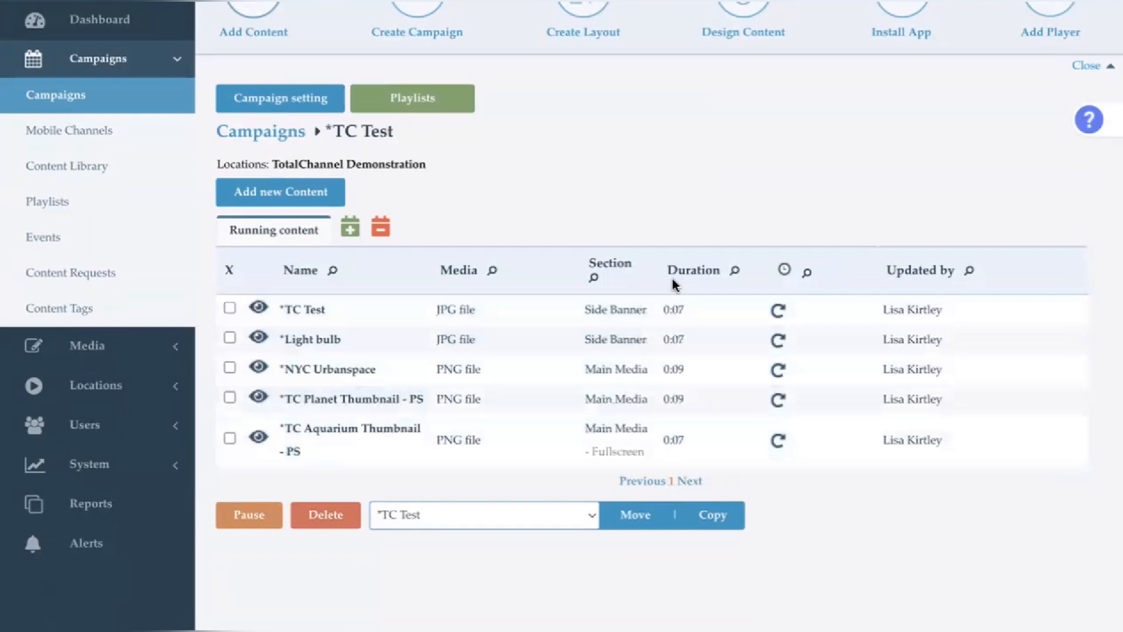
scroll(329, 217, "up", 1)
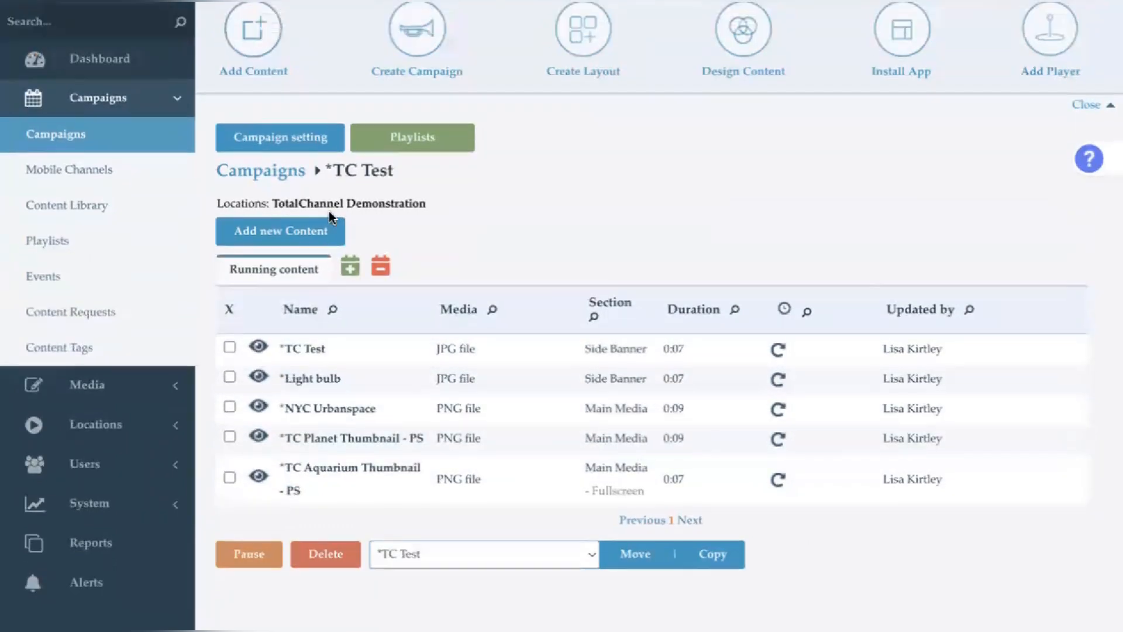
Start a new content item in *TC Test named Text Message and assign it to the Bottom Banner section.
left_click(304, 233)
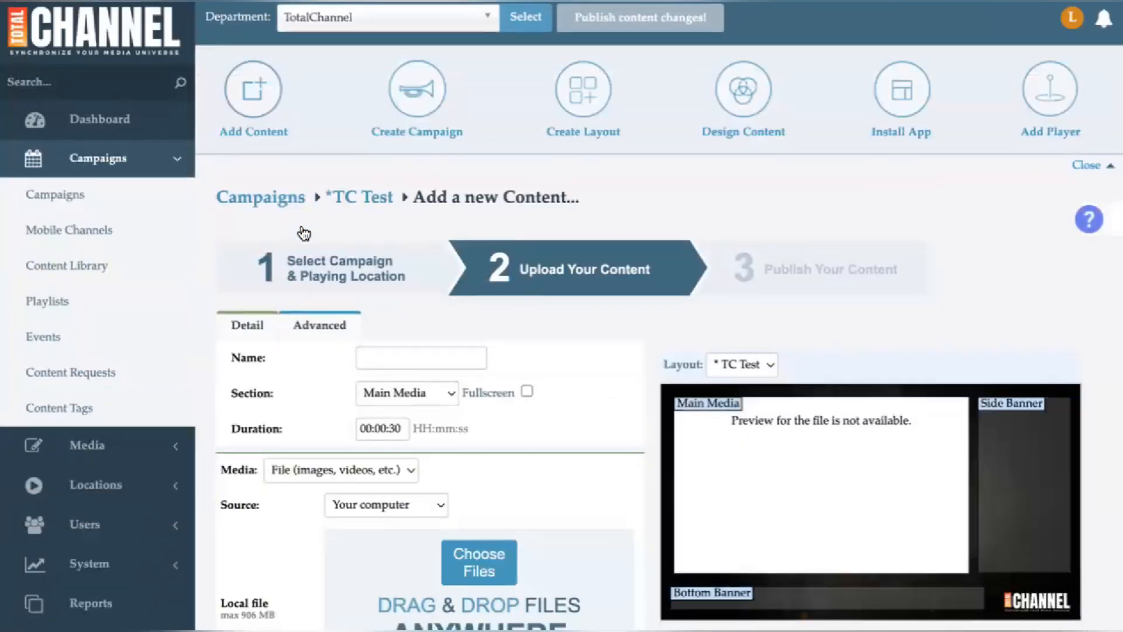
scroll(303, 233, "down", 2)
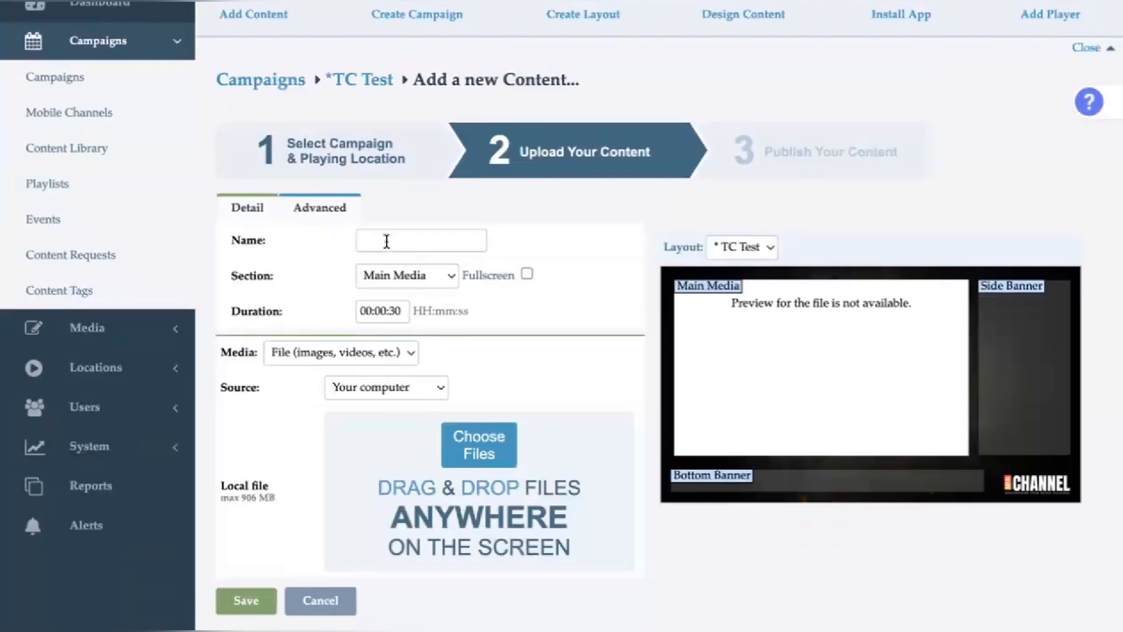
left_click(386, 241)
type("Text Message")
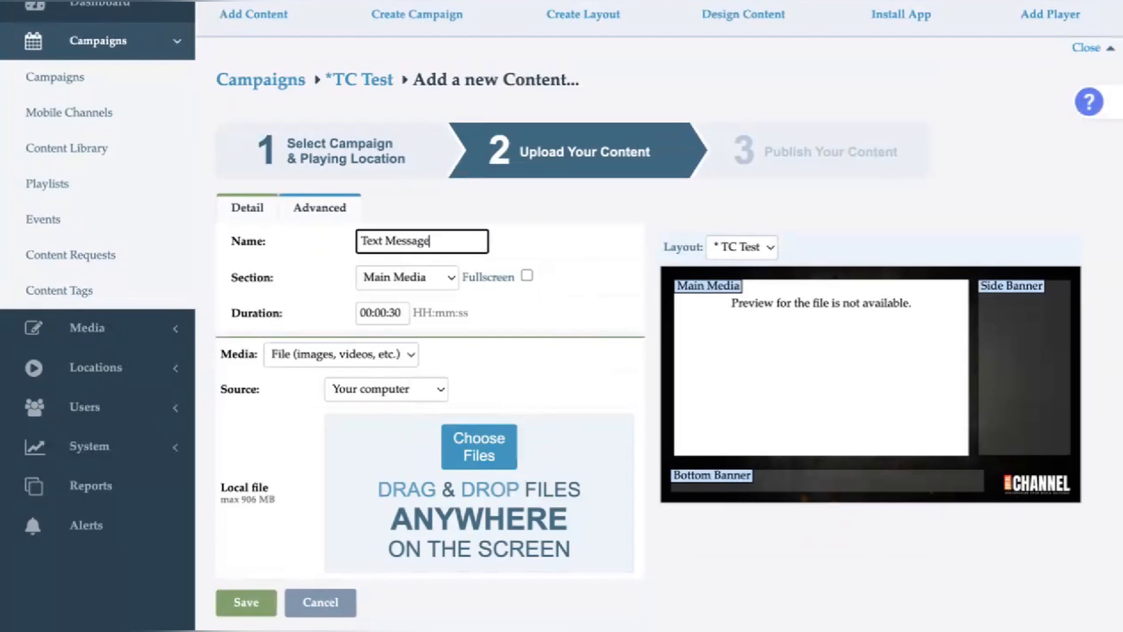
left_click(450, 277)
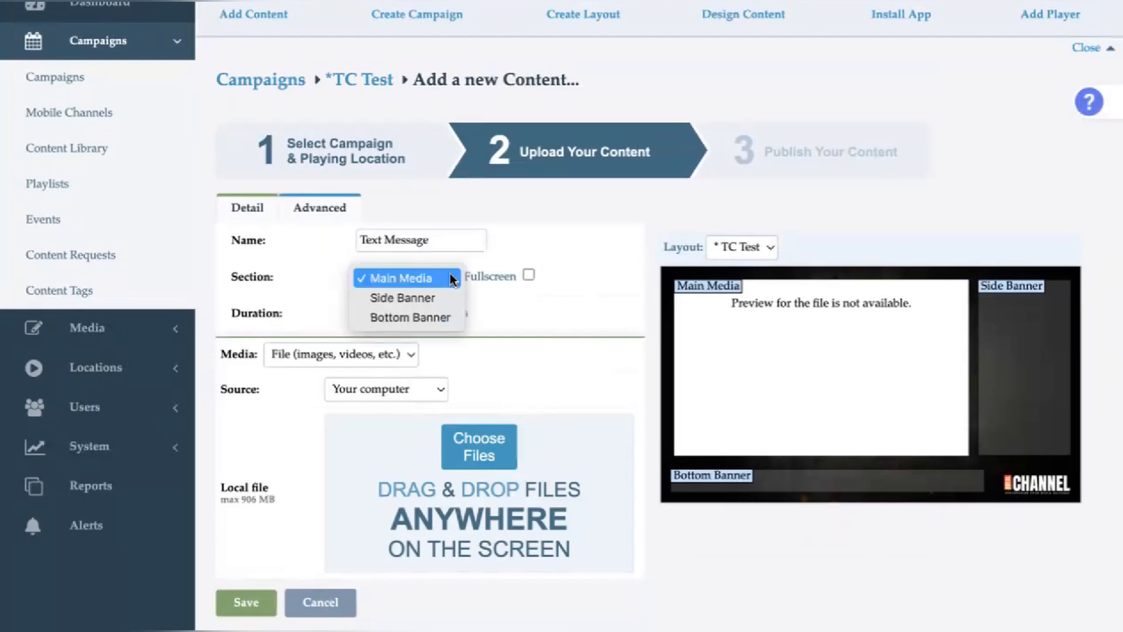
left_click(444, 317)
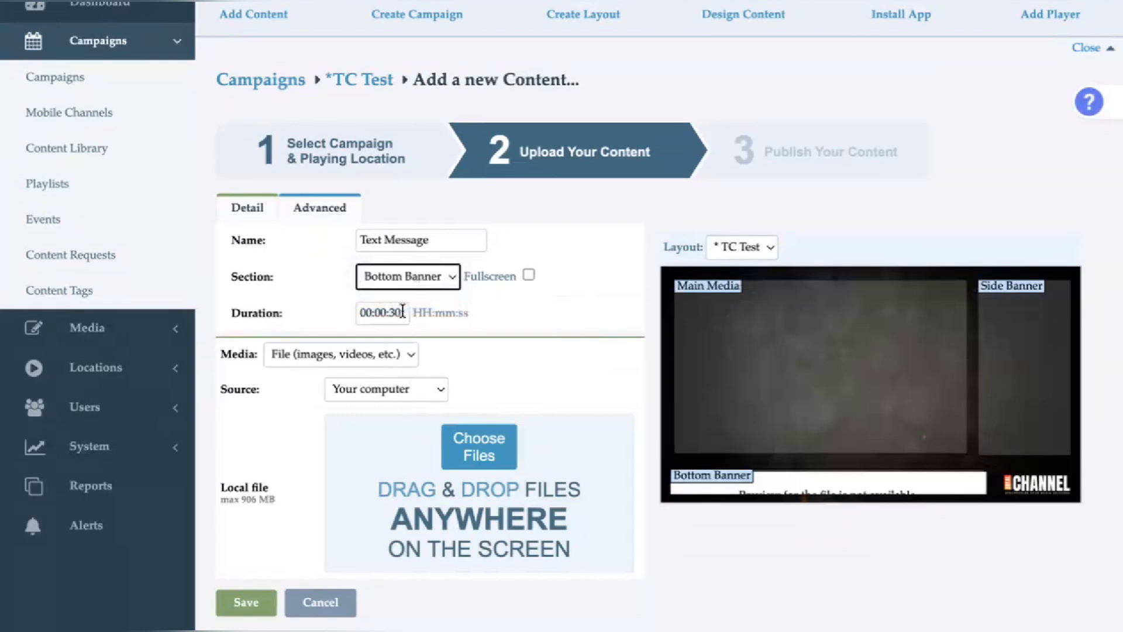
Set the new content's media to Text message and its type to Scrolling.
scroll(431, 310, "down", 1)
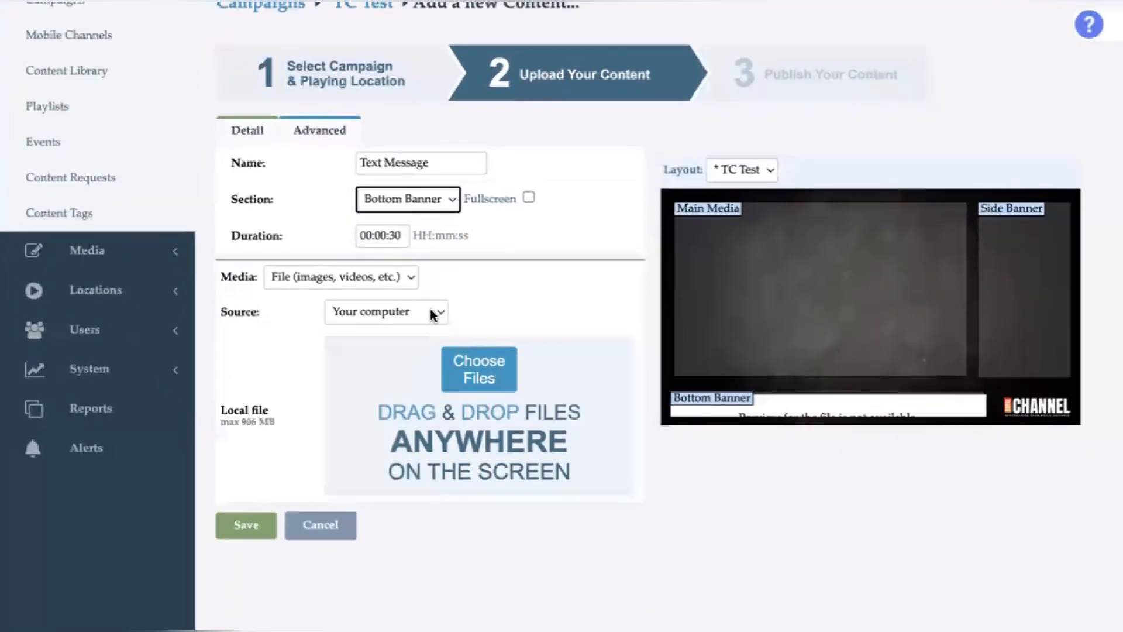
left_click(412, 281)
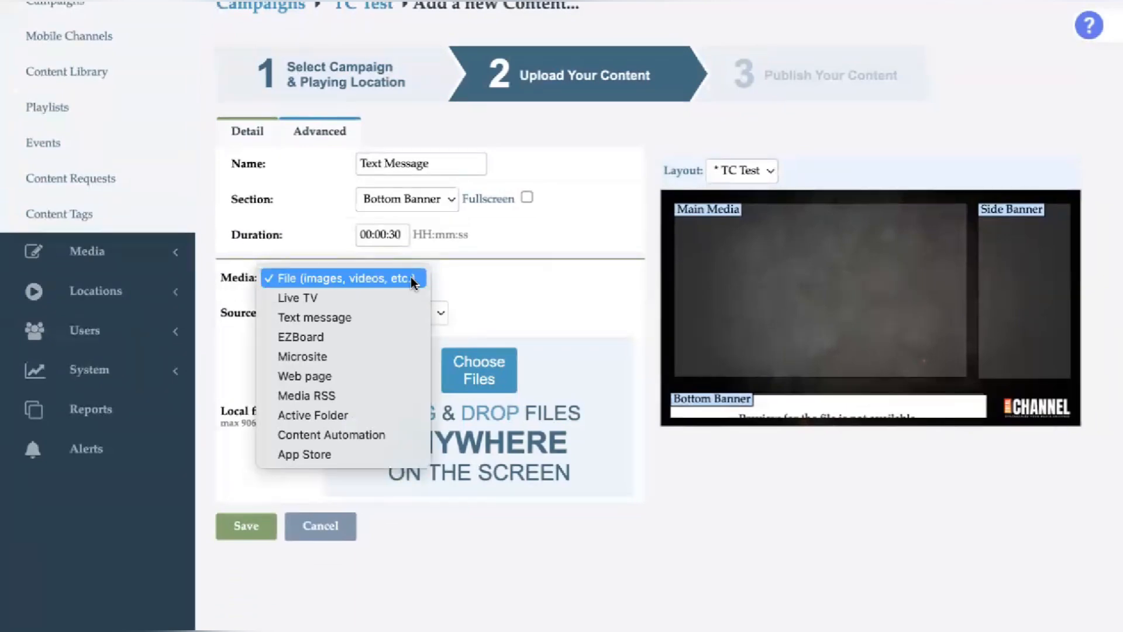
left_click(357, 319)
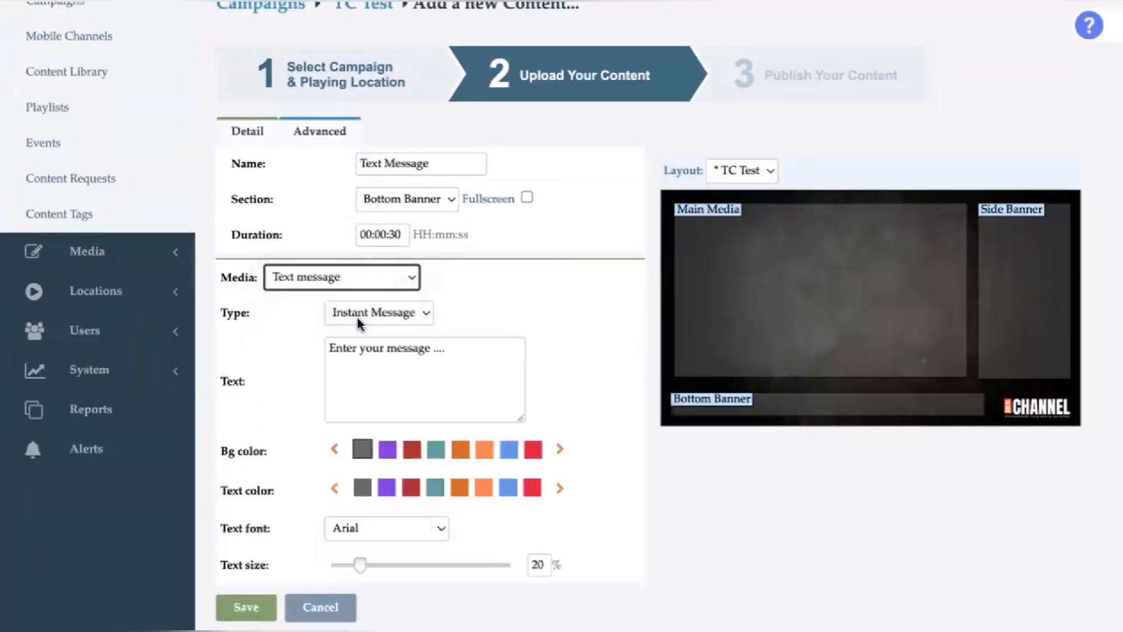
left_click(422, 315)
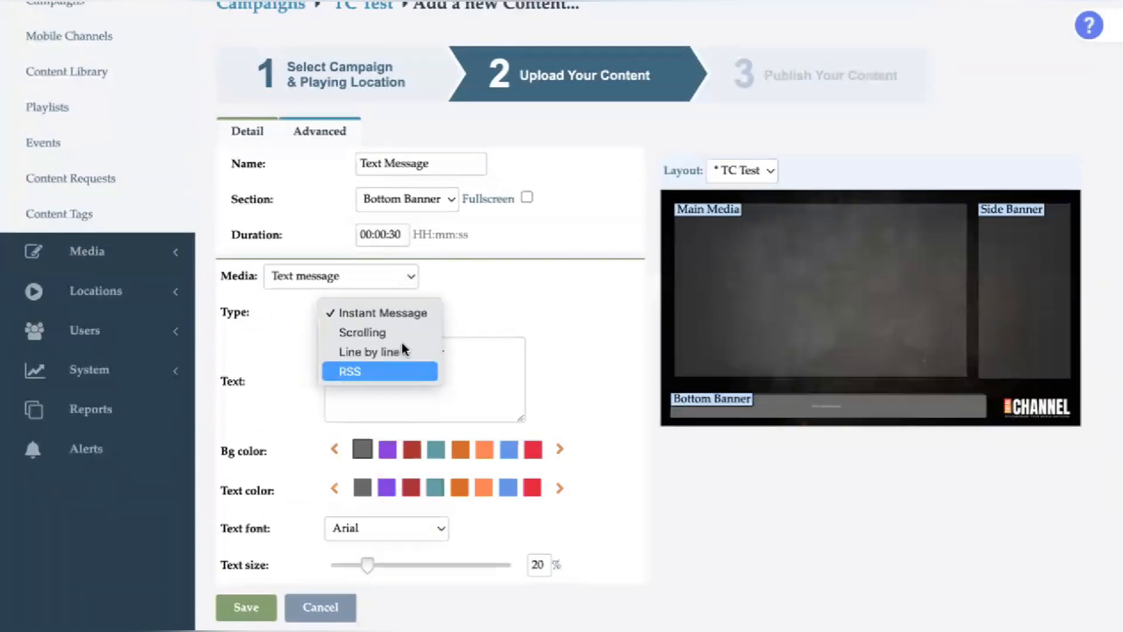
left_click(400, 331)
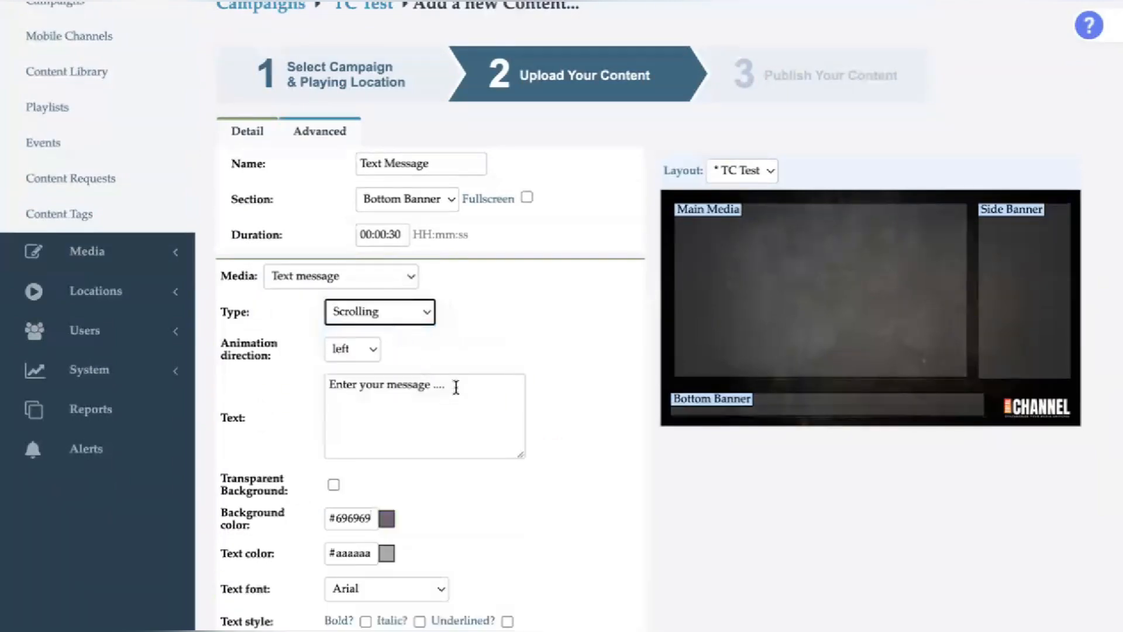
Replace the placeholder message with "Thank you for joining us today!".
left_click_drag(447, 384, 293, 380)
type("Thank you for joining us today!")
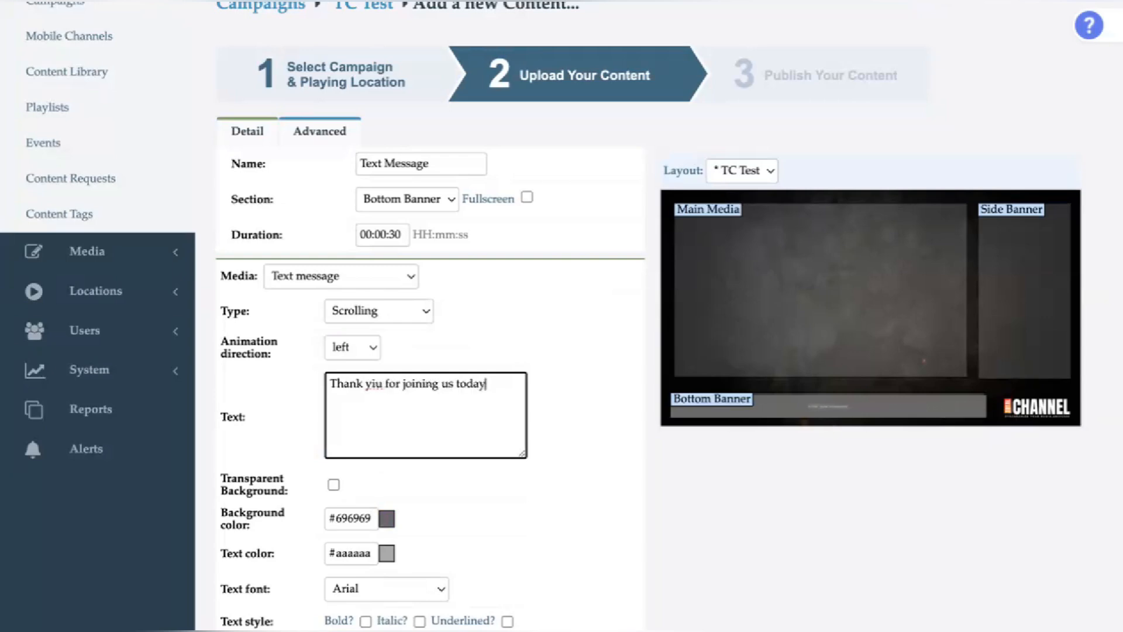
left_click(374, 381)
type("o")
Give the scrolling message a near-black background colour, #0d0c0c, and a yellow text colour, #ffd500.
scroll(413, 403, "down", 3)
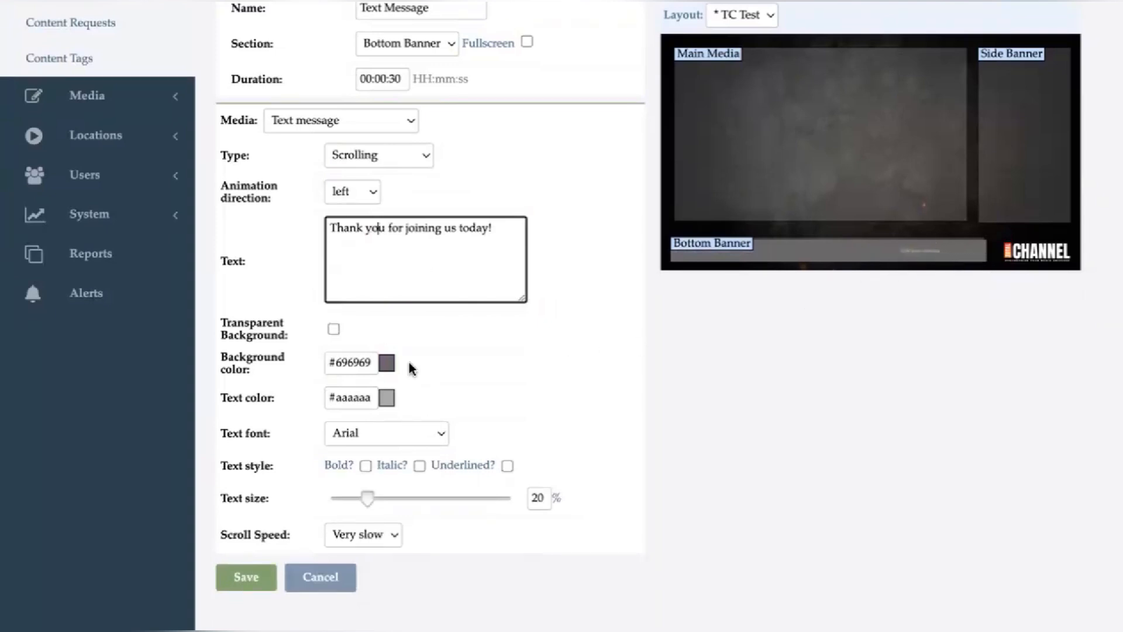
left_click(387, 363)
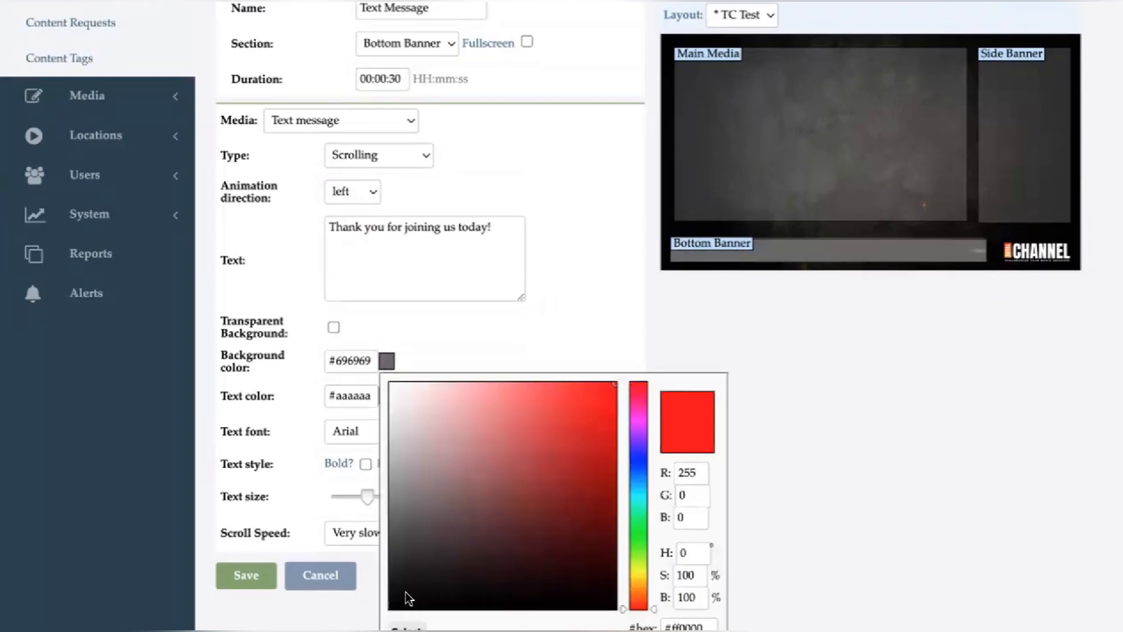
left_click(403, 598)
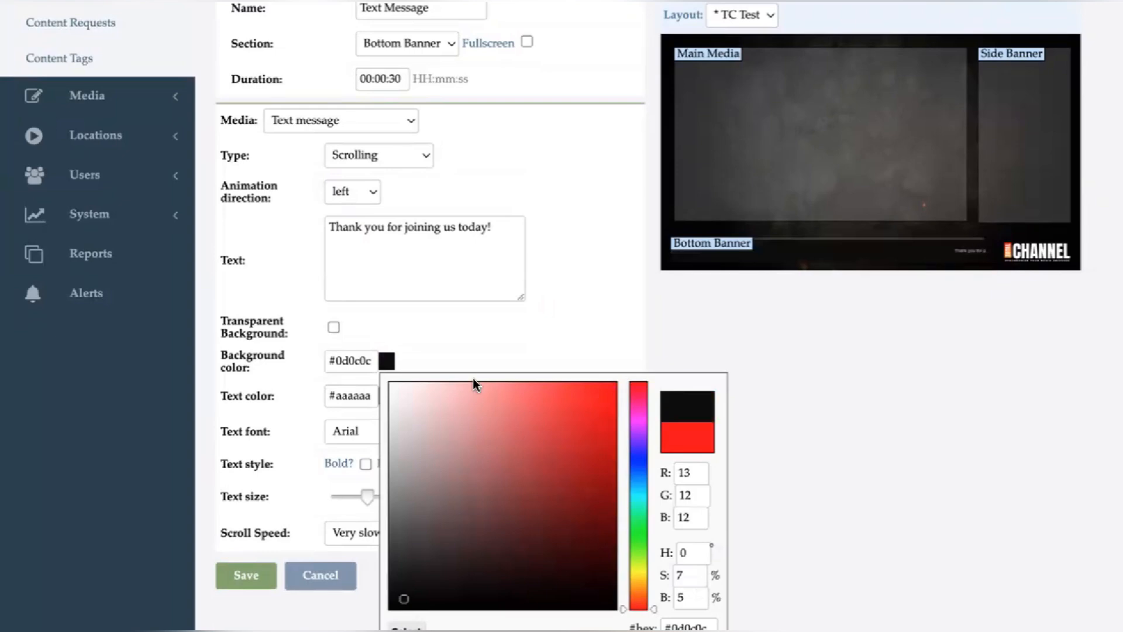
left_click(481, 326)
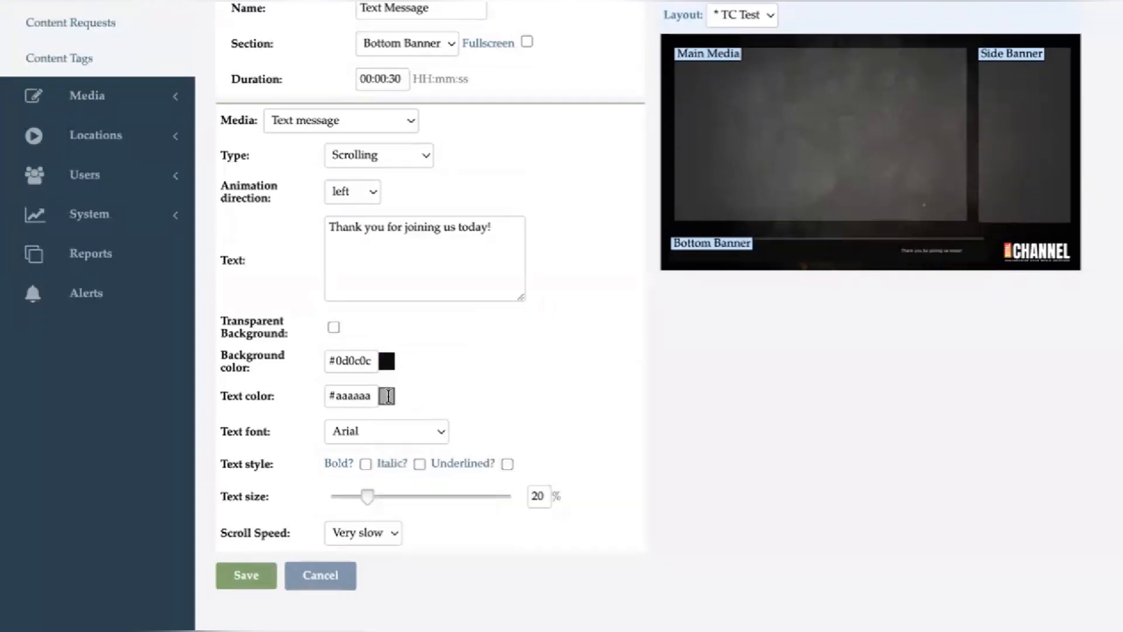
left_click(386, 396)
scroll(603, 517, "down", 2)
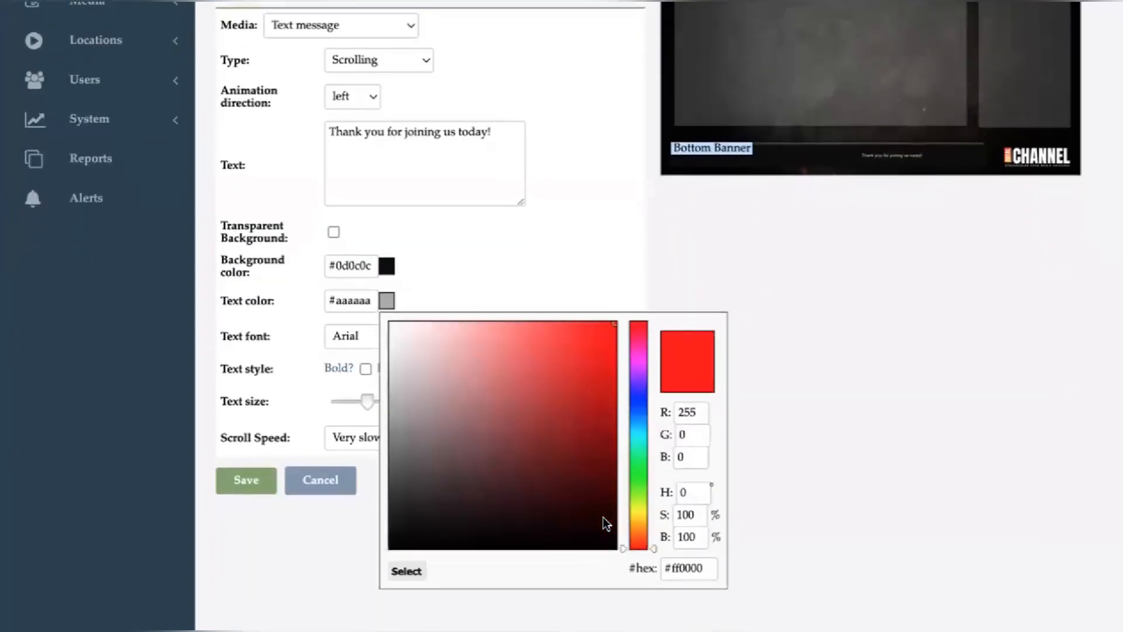
left_click(639, 517)
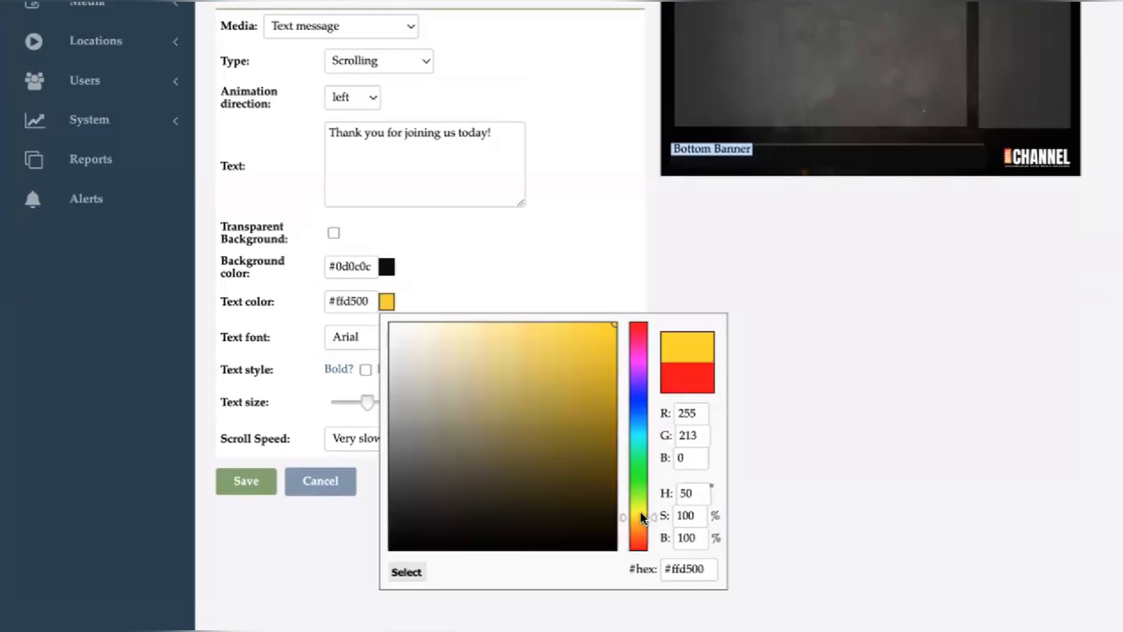
left_click(566, 279)
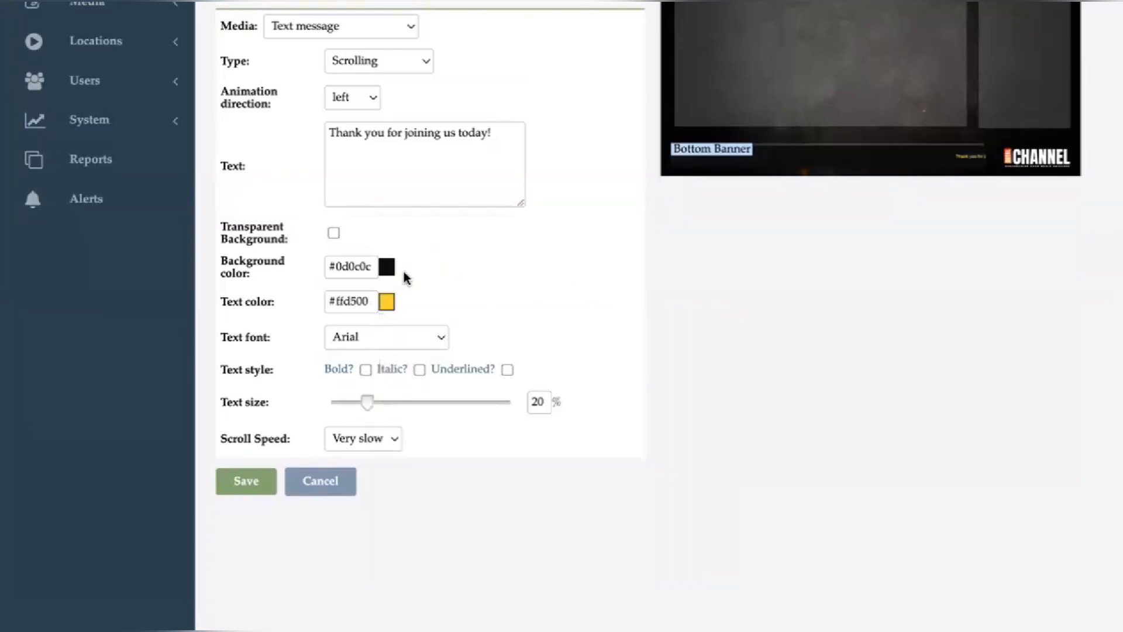
Keep Arial as the message font, enlarge the text size to 56 %, and save the content.
left_click(439, 336)
left_click(449, 287)
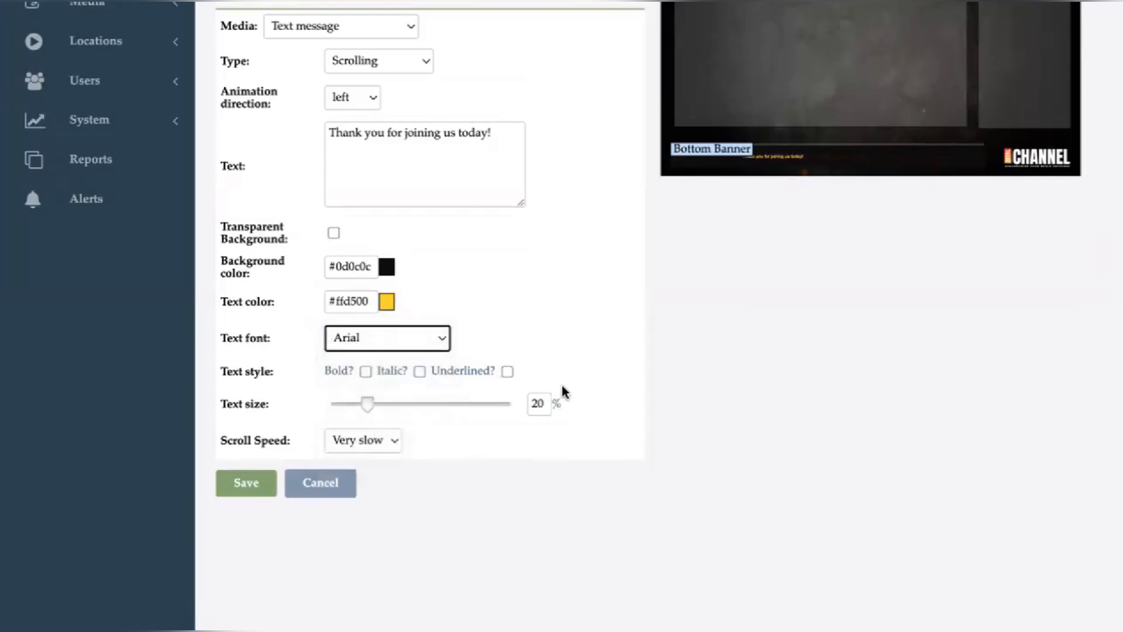
left_click_drag(369, 404, 421, 403)
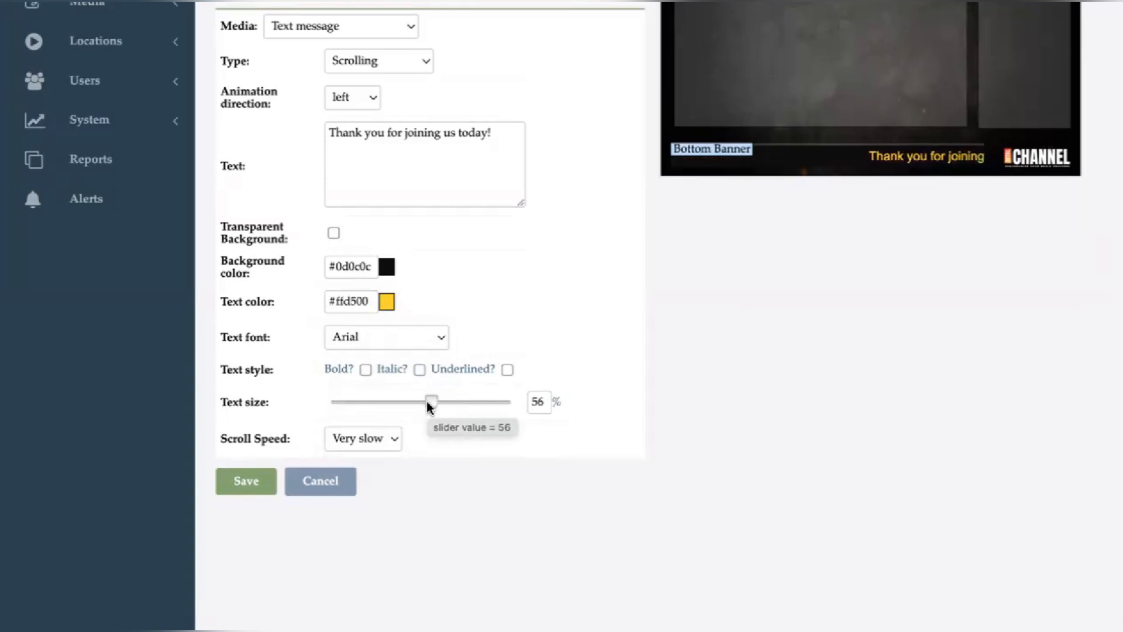
left_click(249, 481)
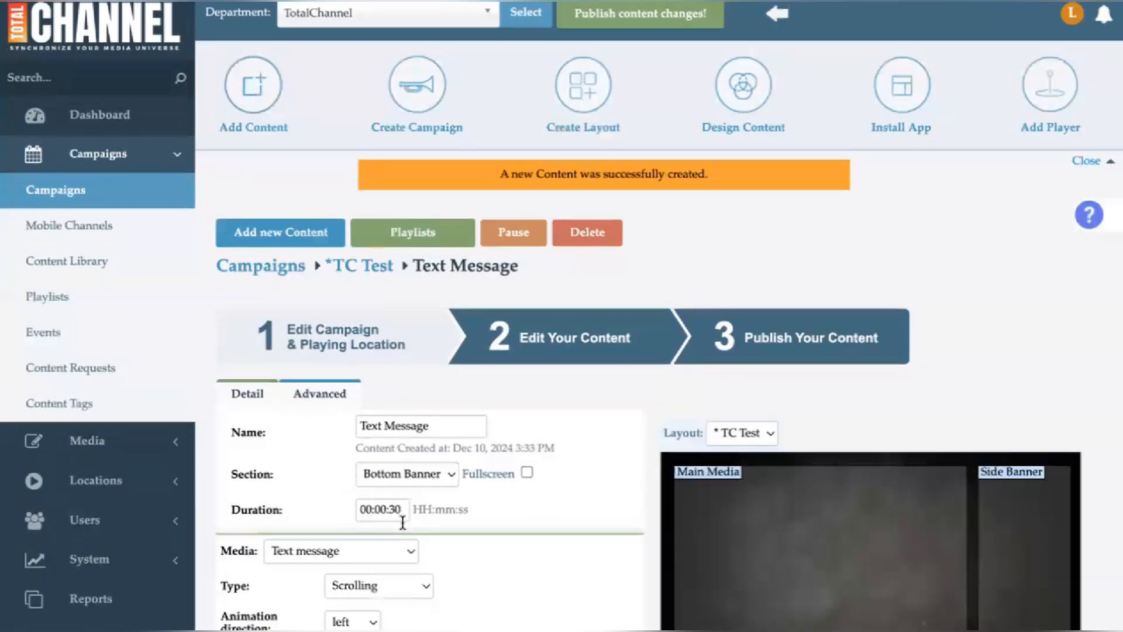
Open the date and time limits of the Text Message content and exclude Sunday and Saturday from its playing days.
scroll(404, 525, "down", 3)
scroll(402, 522, "down", 10)
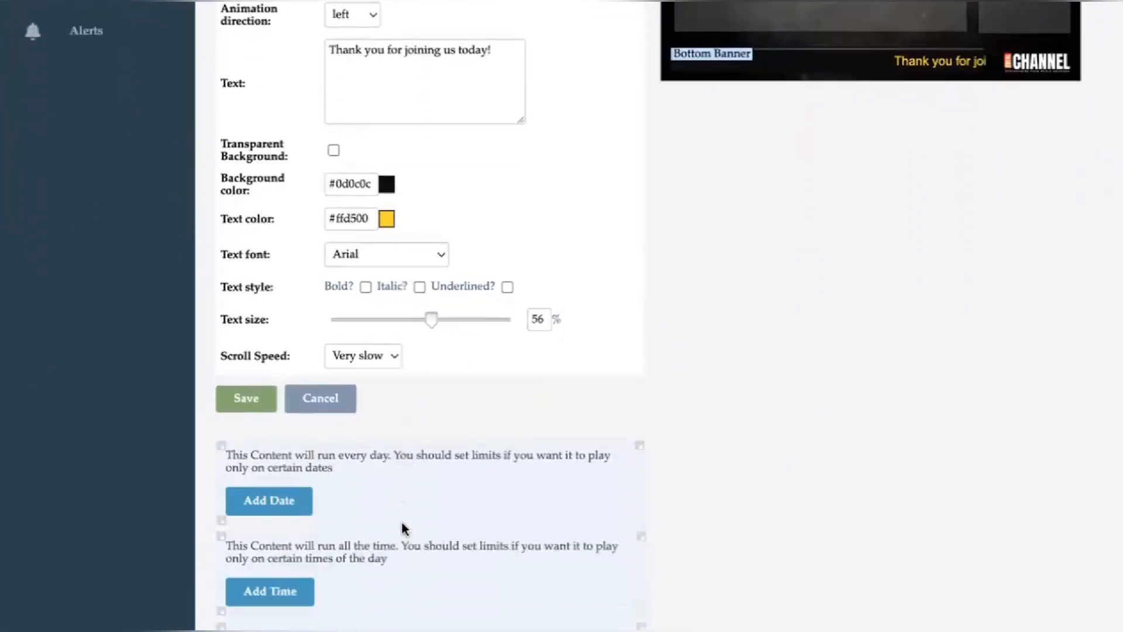
left_click(287, 472)
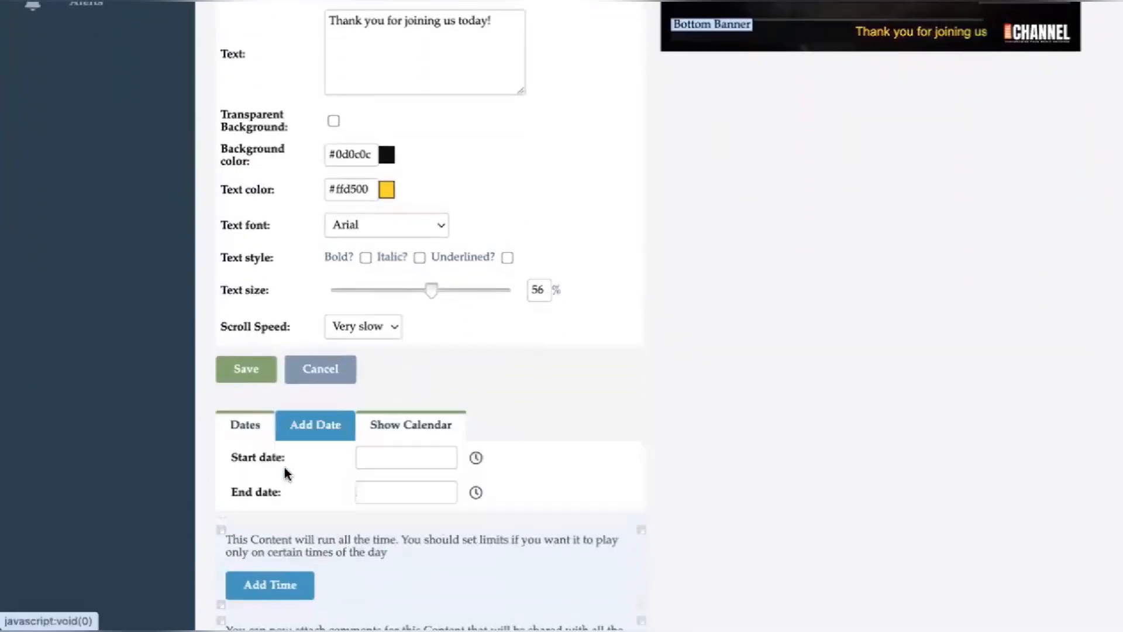
left_click(374, 455)
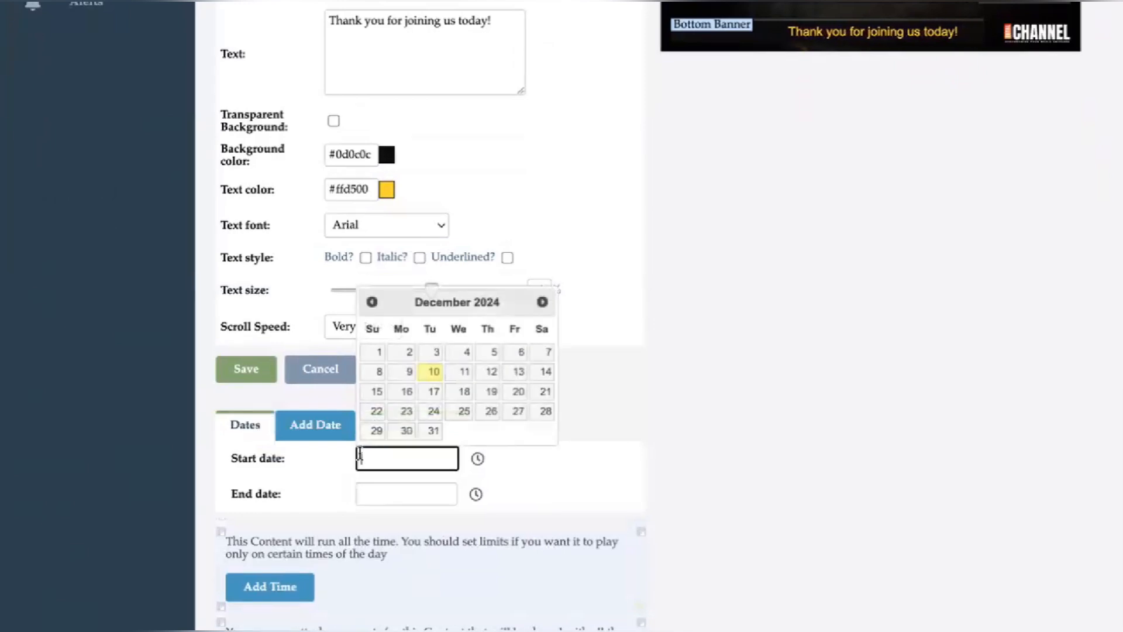
left_click(328, 460)
left_click(299, 583)
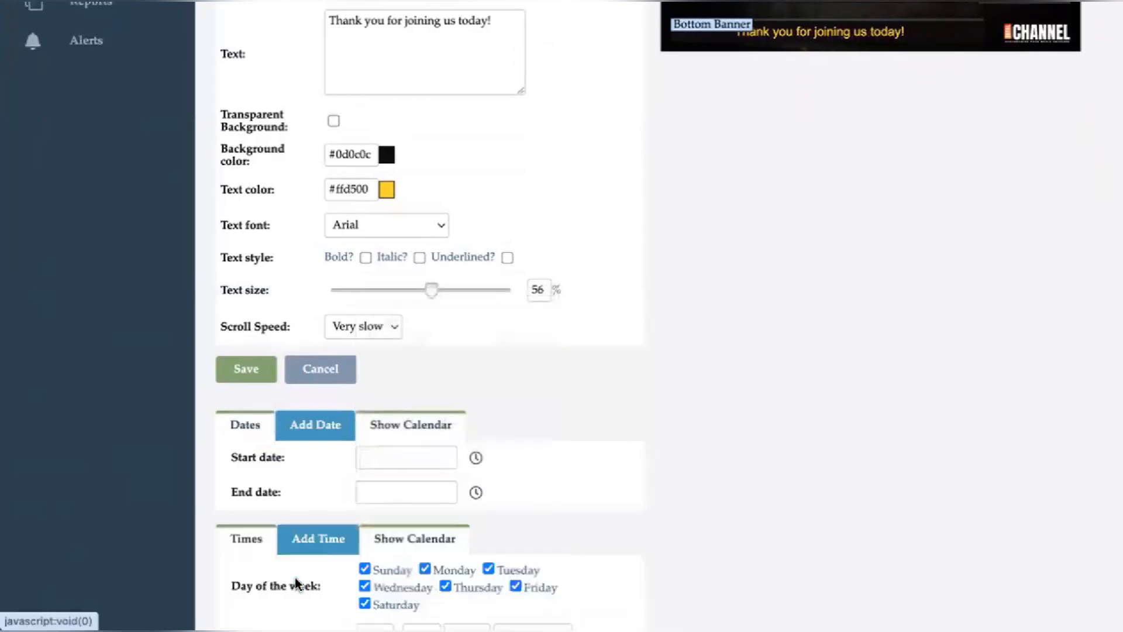
scroll(551, 521, "down", 2)
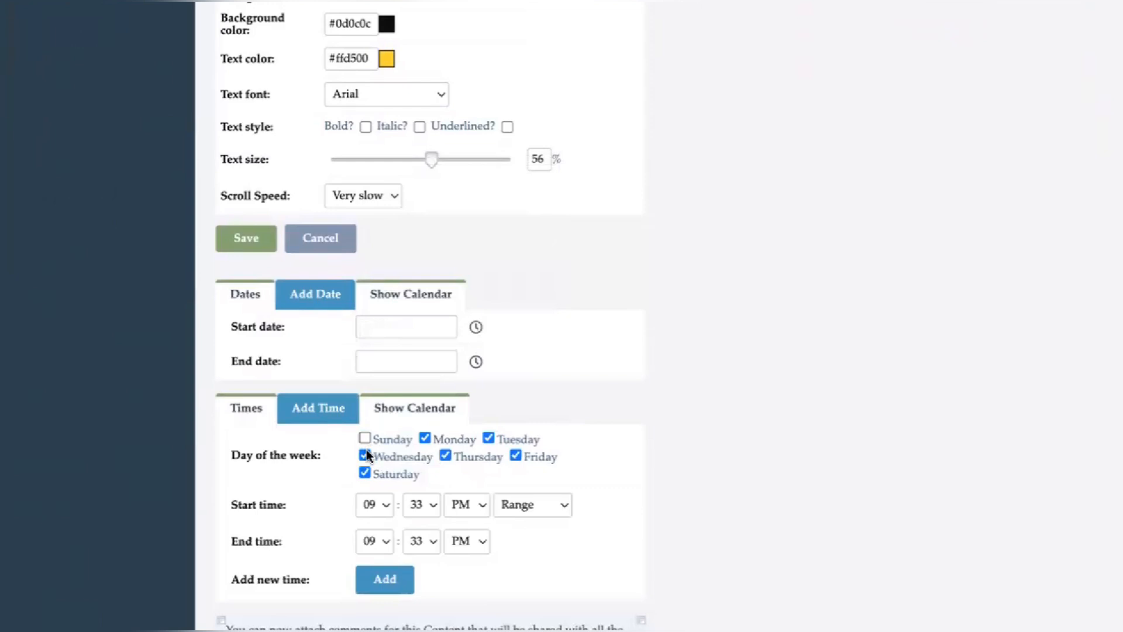
left_click(364, 472)
Return to the campaign list, open the *TC Test campaign and review its running content.
scroll(740, 387, "up", 1)
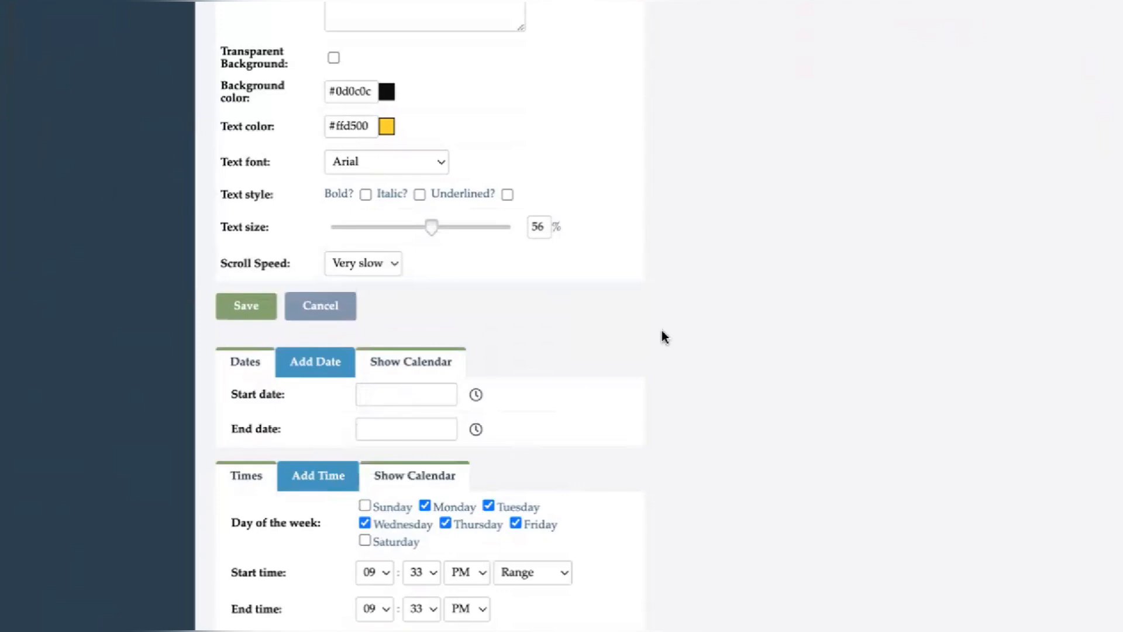
scroll(664, 335, "up", 8)
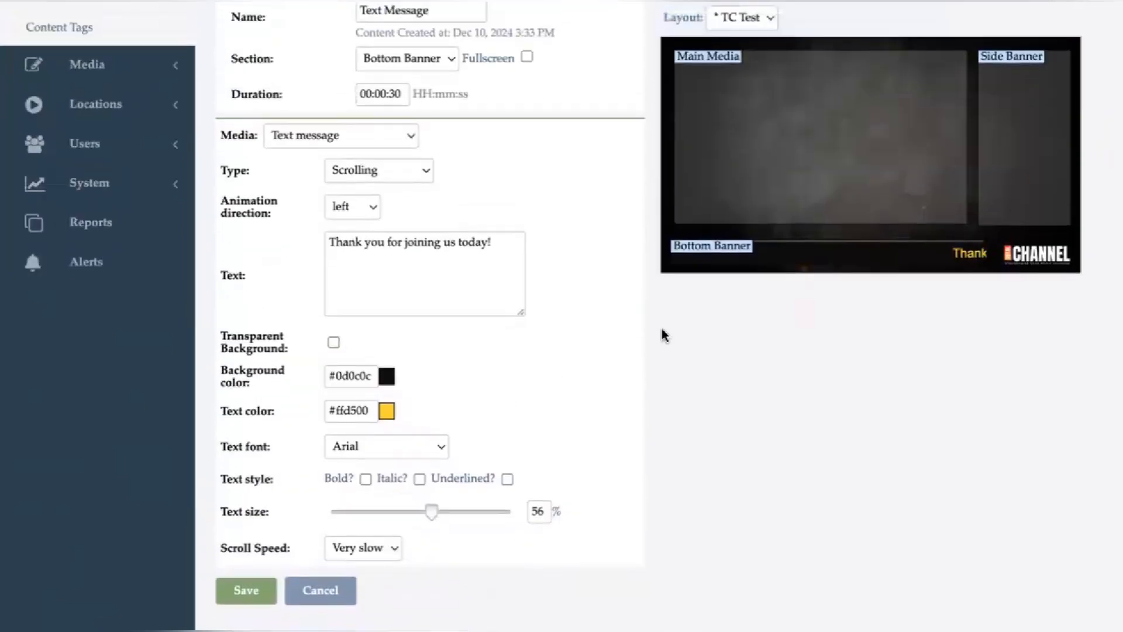
scroll(664, 334, "up", 1)
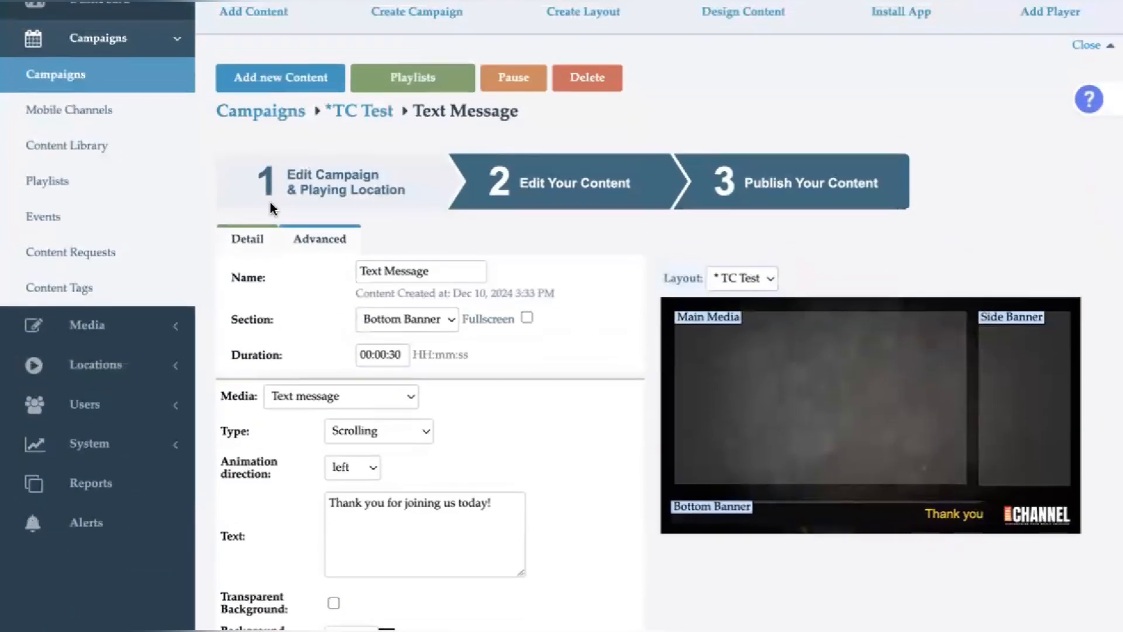
left_click(82, 75)
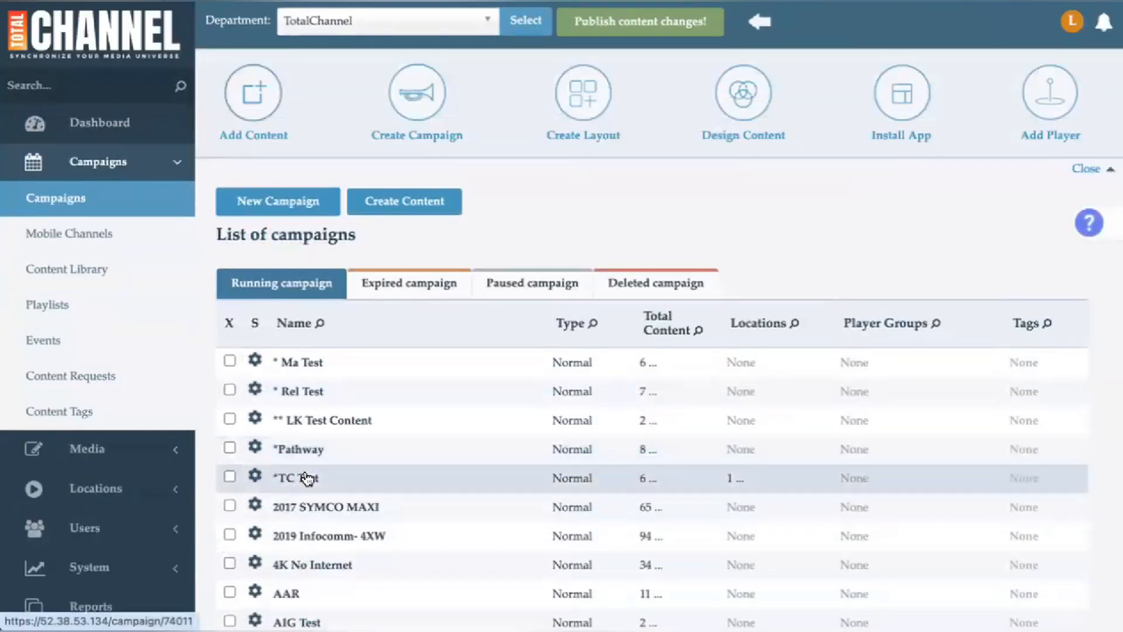
left_click(306, 478)
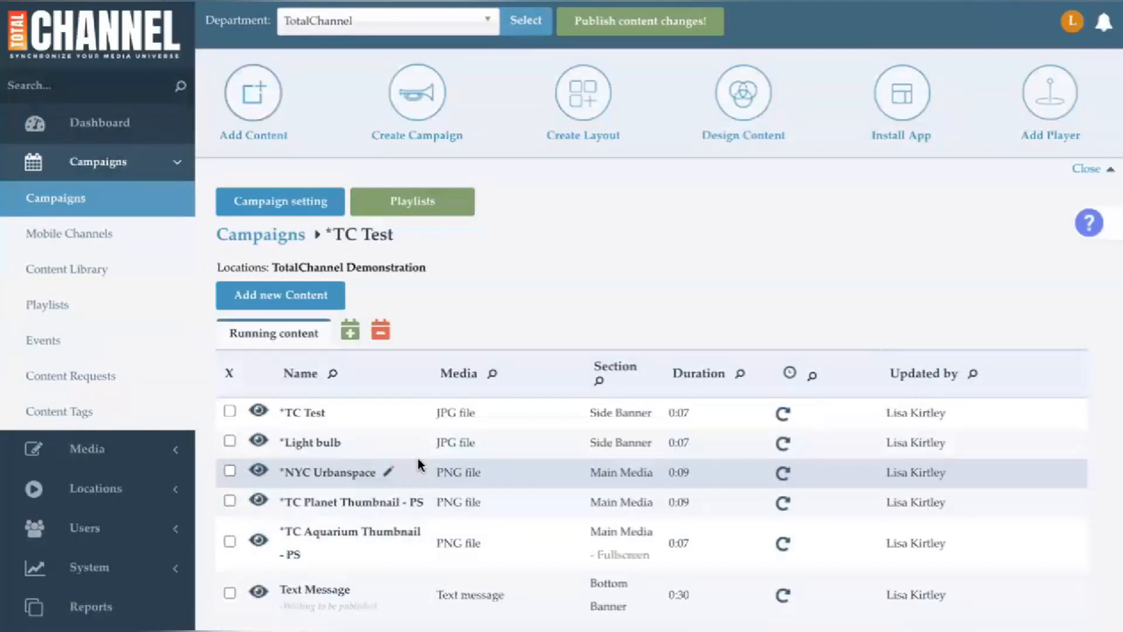
scroll(418, 464, "down", 2)
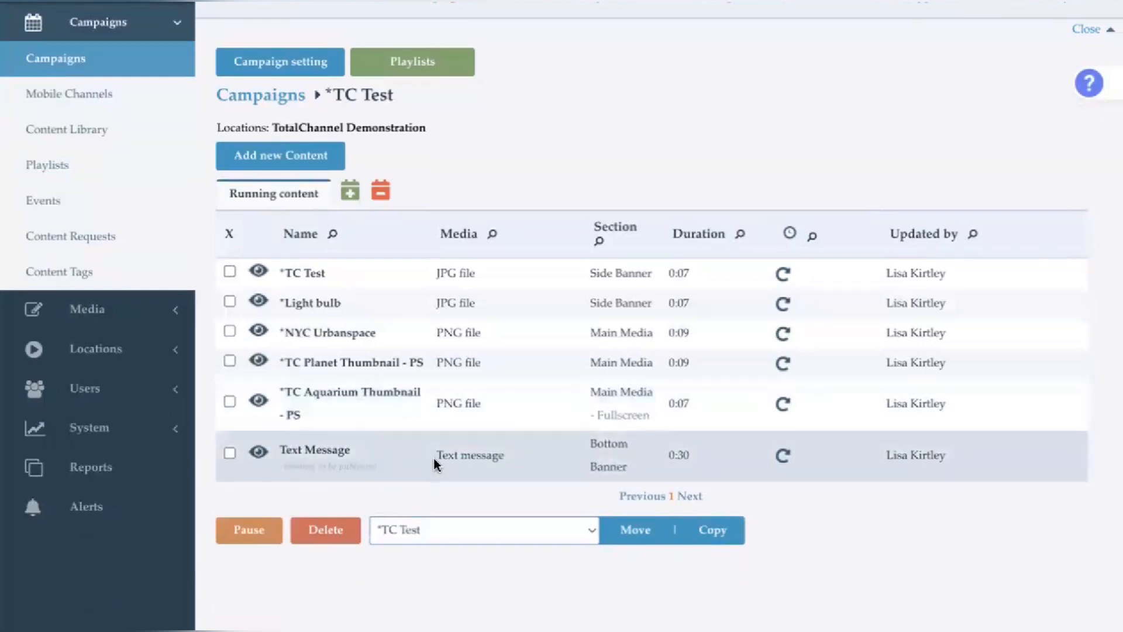
scroll(434, 463, "up", 2)
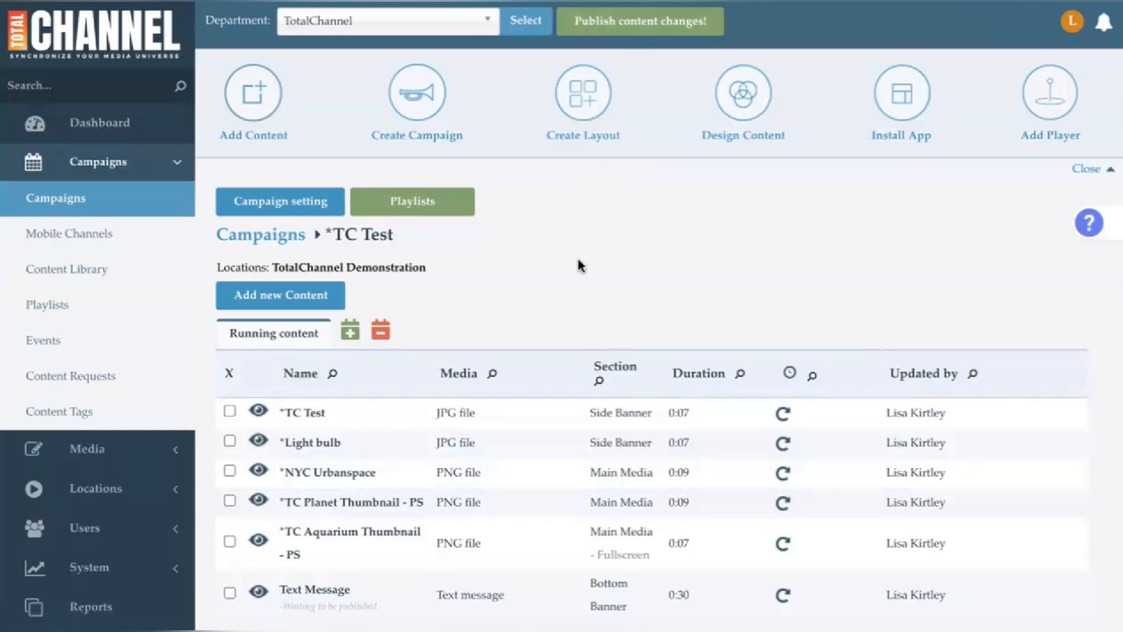
Start a new content item in the *TC Test campaign and name it "Weather App".
left_click(279, 300)
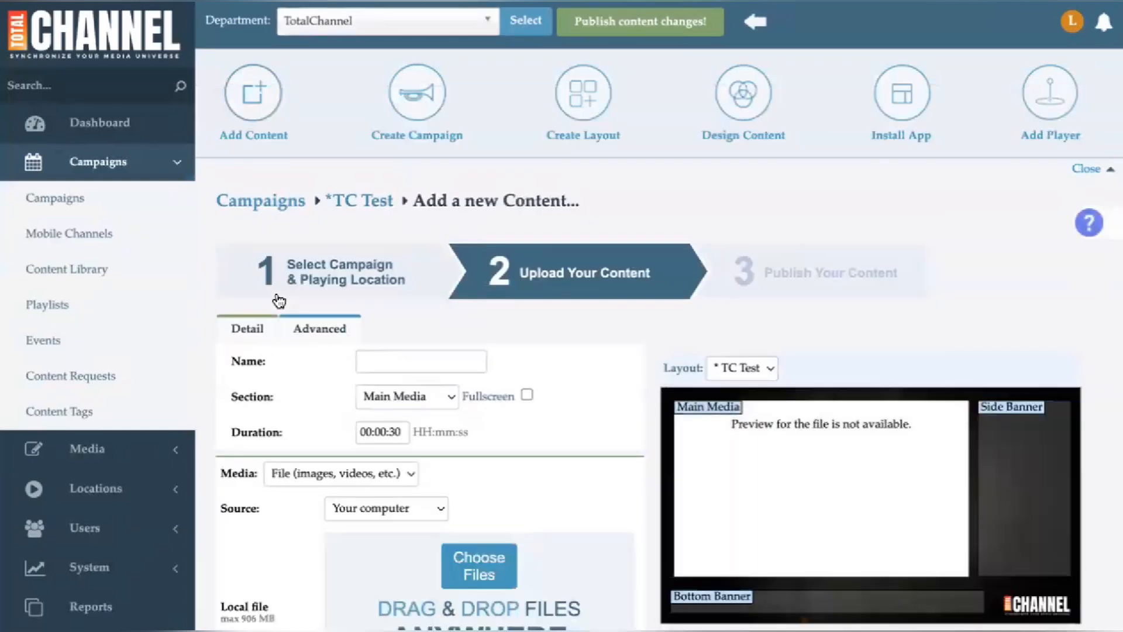
left_click(408, 359)
type("A")
key("BackSpace")
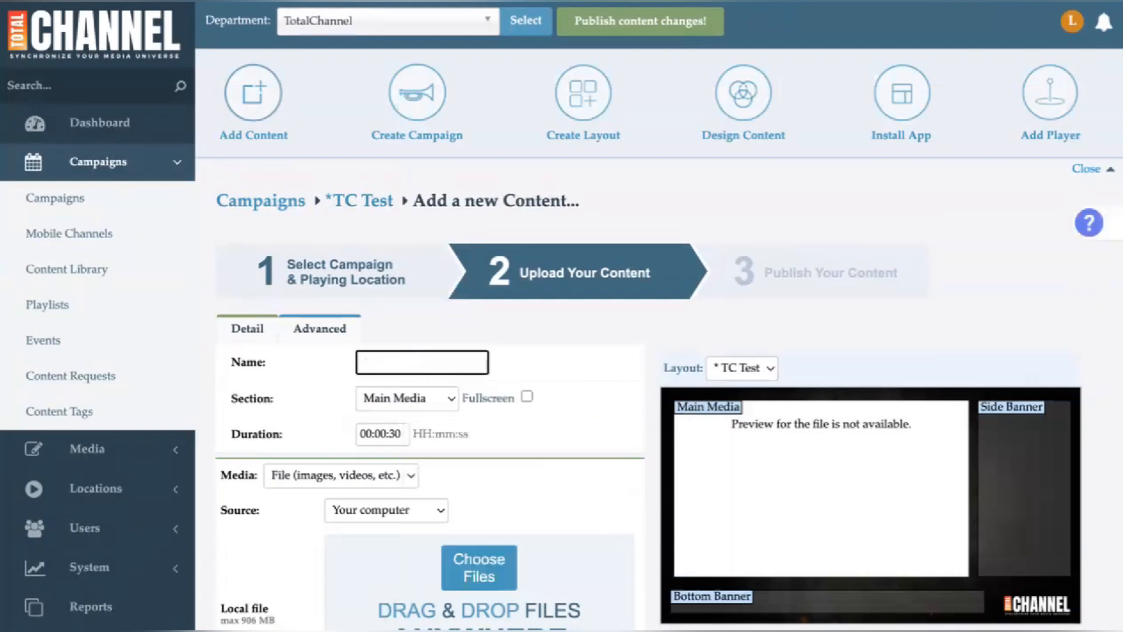
type("Weather ")
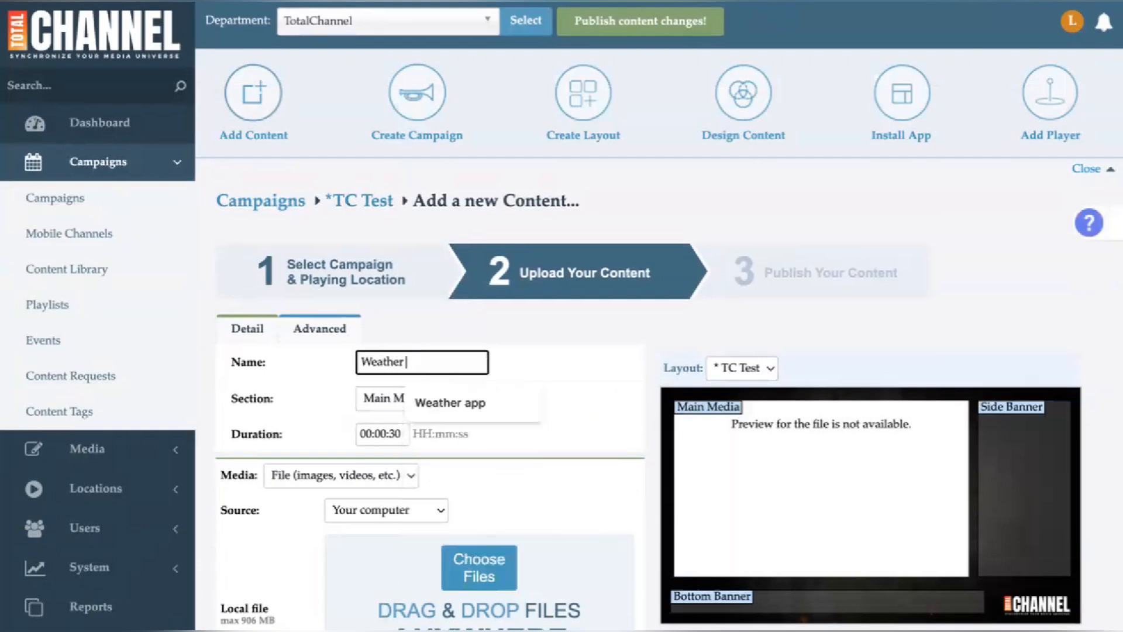
type("App")
left_click(471, 369)
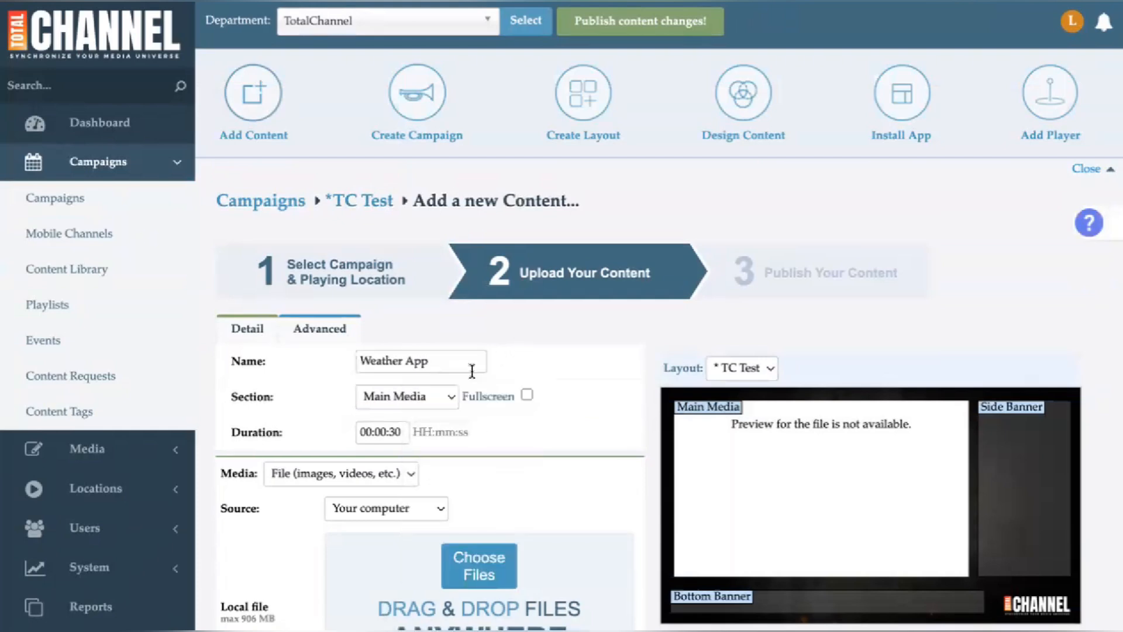
Keep the Weather App in the Main Media section, make it fullscreen and set its duration to 00:00:10.
left_click(421, 397)
left_click(421, 398)
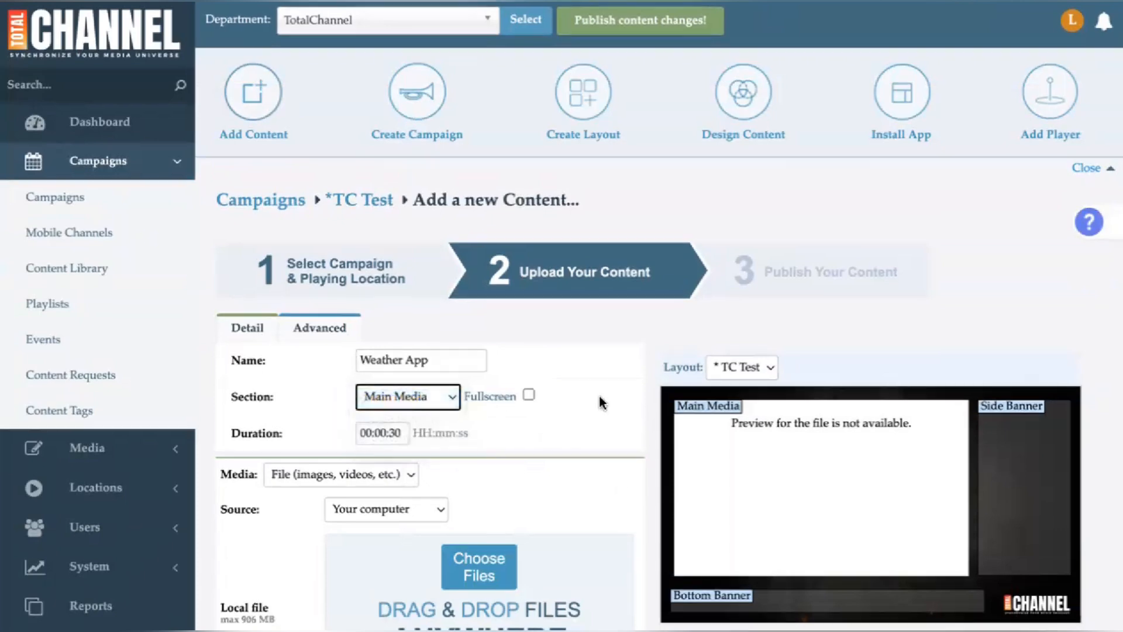
scroll(526, 351, "down", 1)
left_click(528, 306)
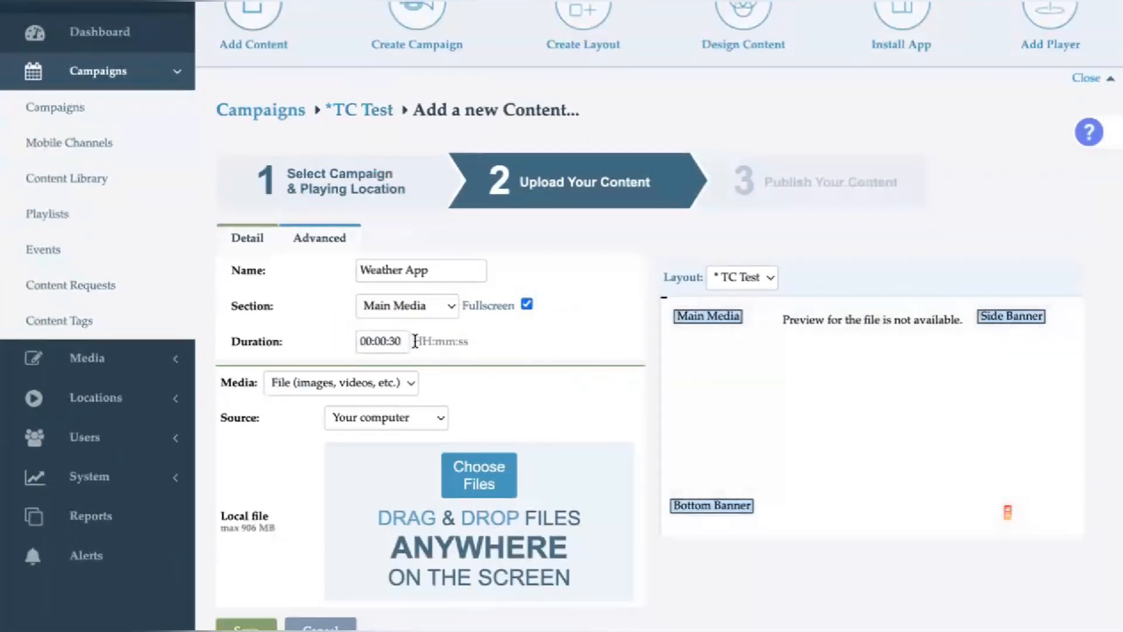
left_click(401, 341)
key("BackSpace")
key("BackSpace")
type("10")
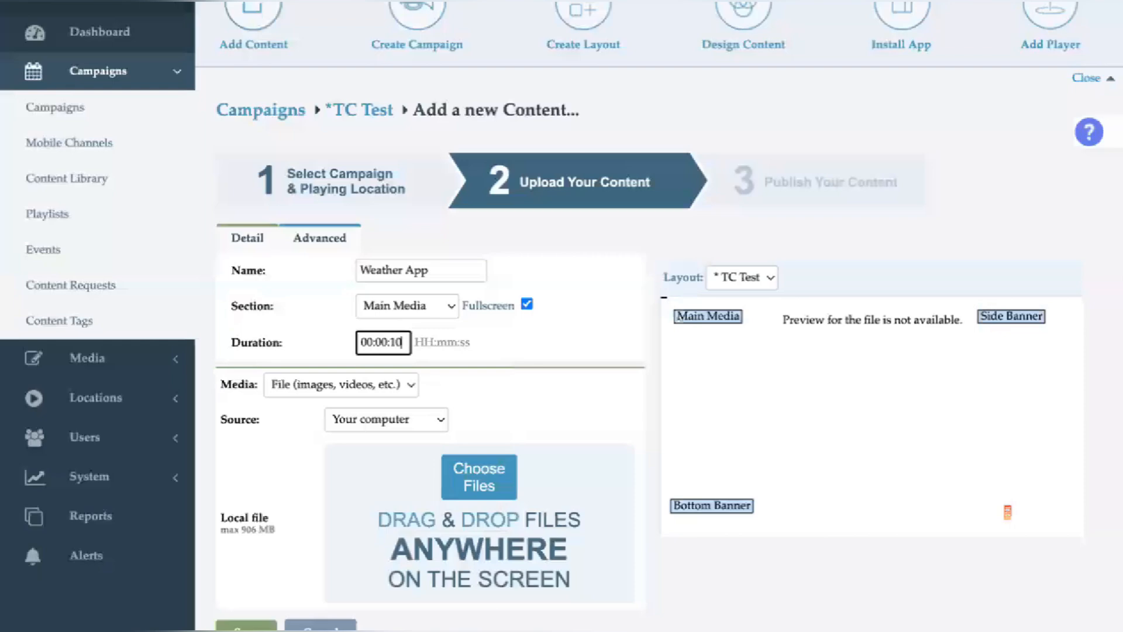
left_click(511, 347)
Set the media type to App Store and choose the 5 Days Forecast HTML5 app from the Weather category.
scroll(452, 393, "down", 2)
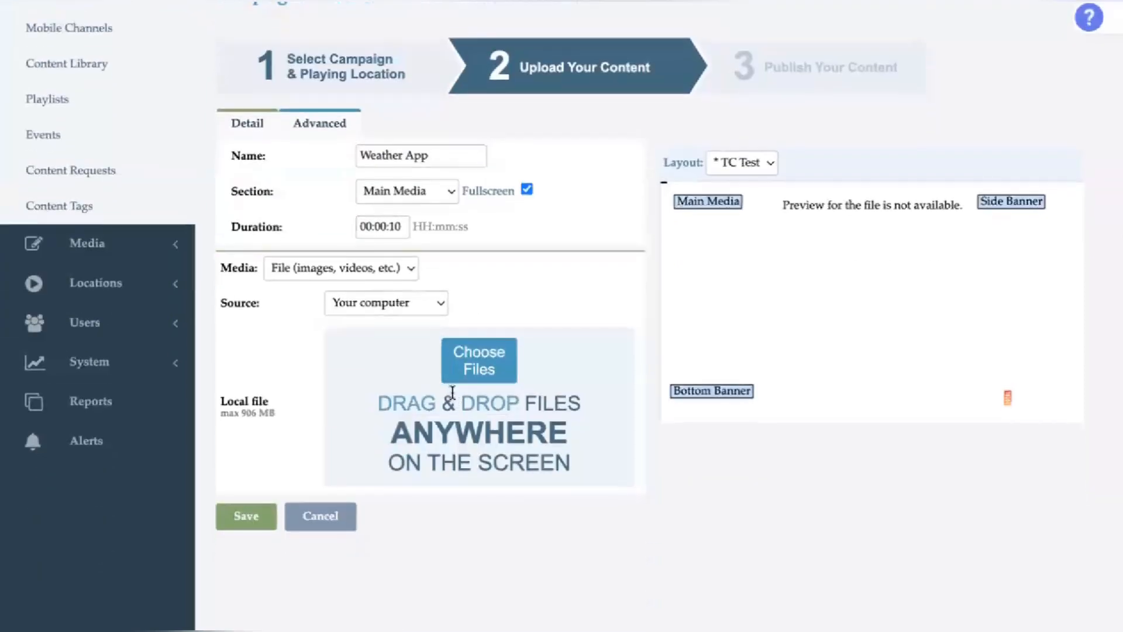
left_click(412, 269)
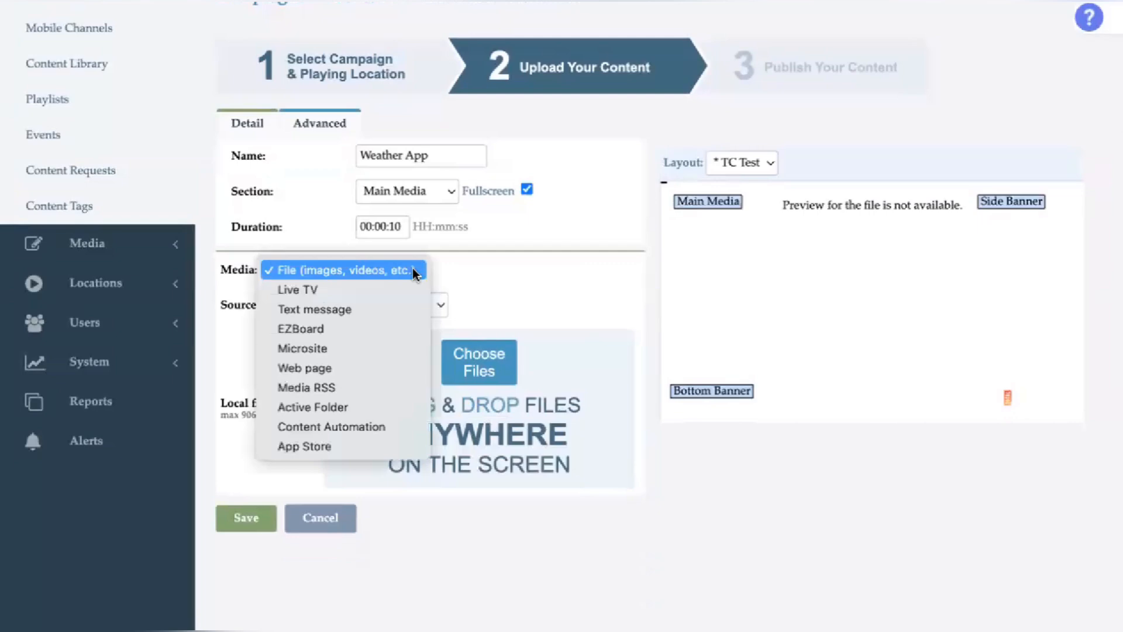
left_click(343, 447)
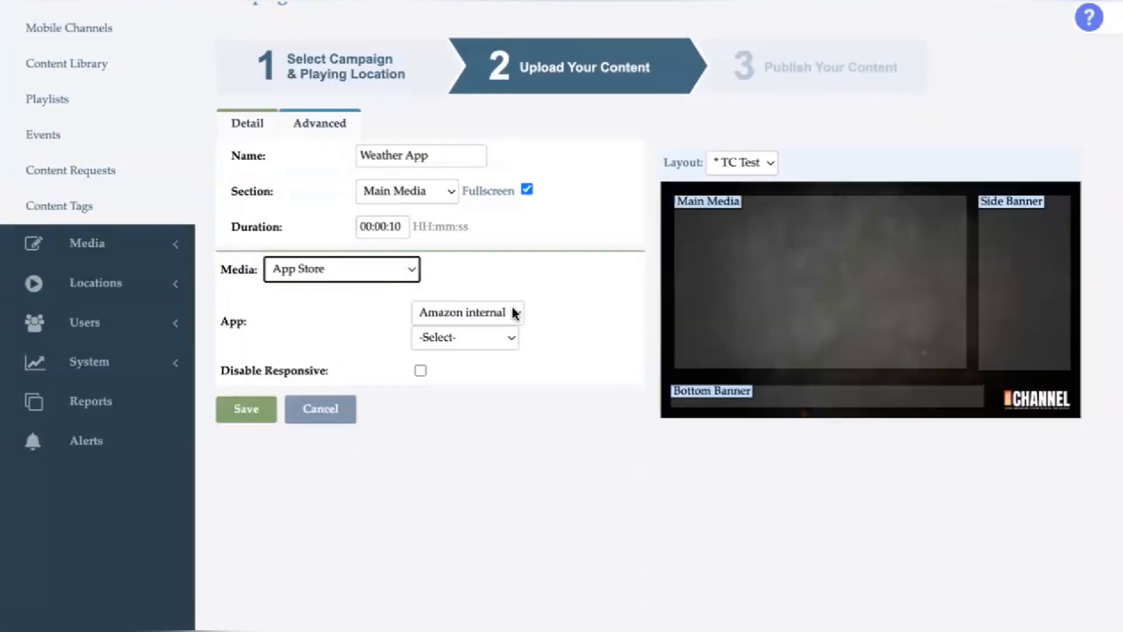
left_click(514, 315)
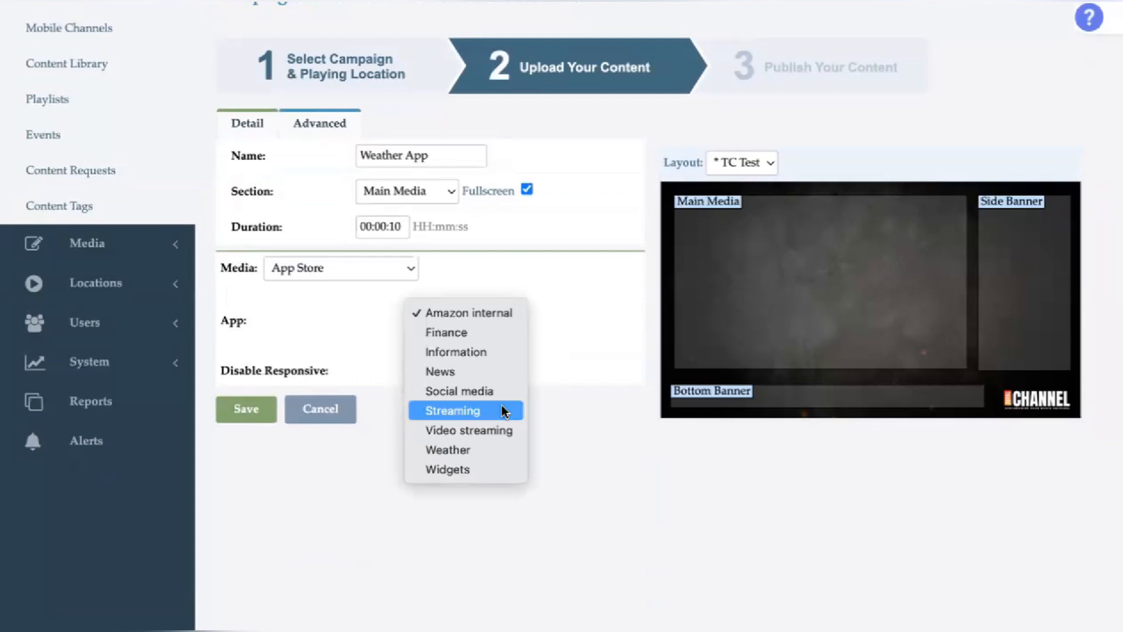
left_click(483, 449)
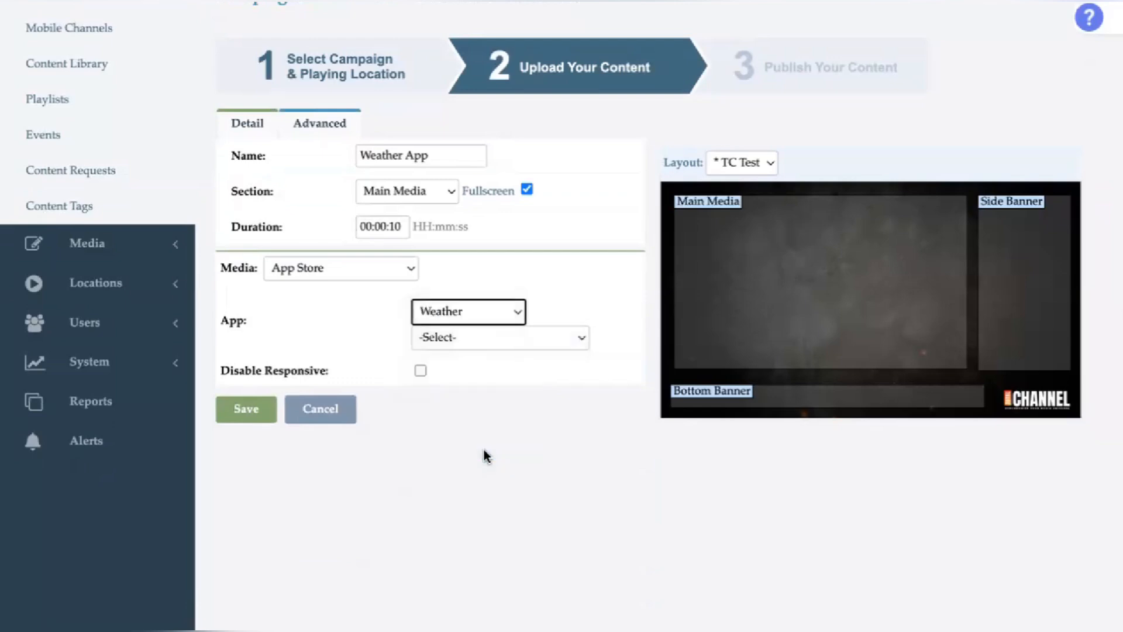
left_click(500, 339)
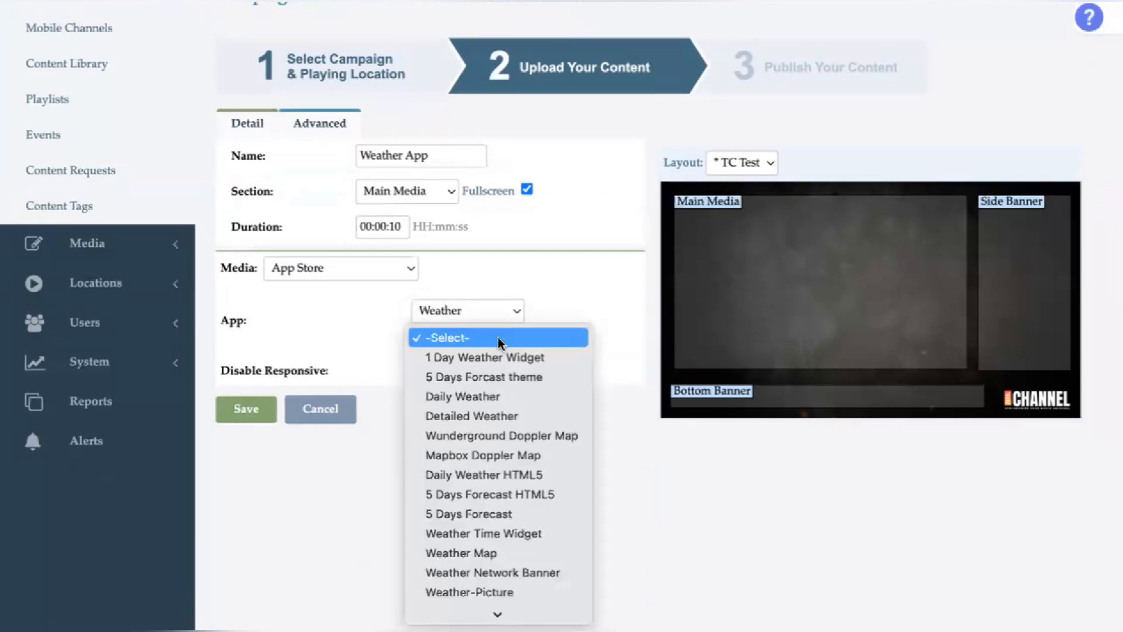
scroll(472, 462, "down", 1)
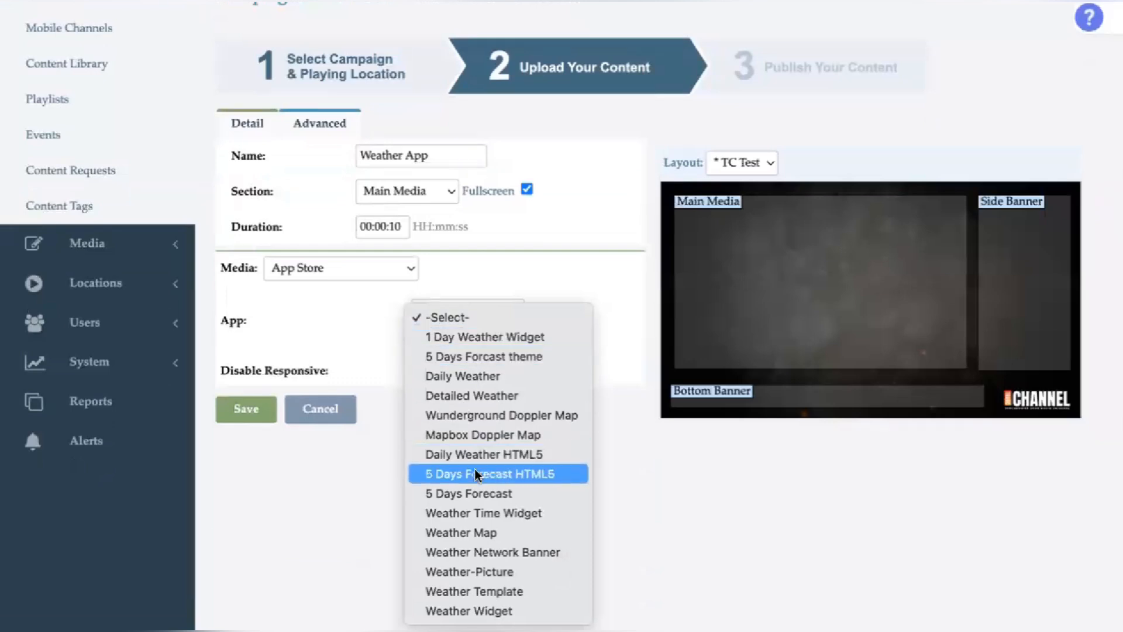
left_click(474, 473)
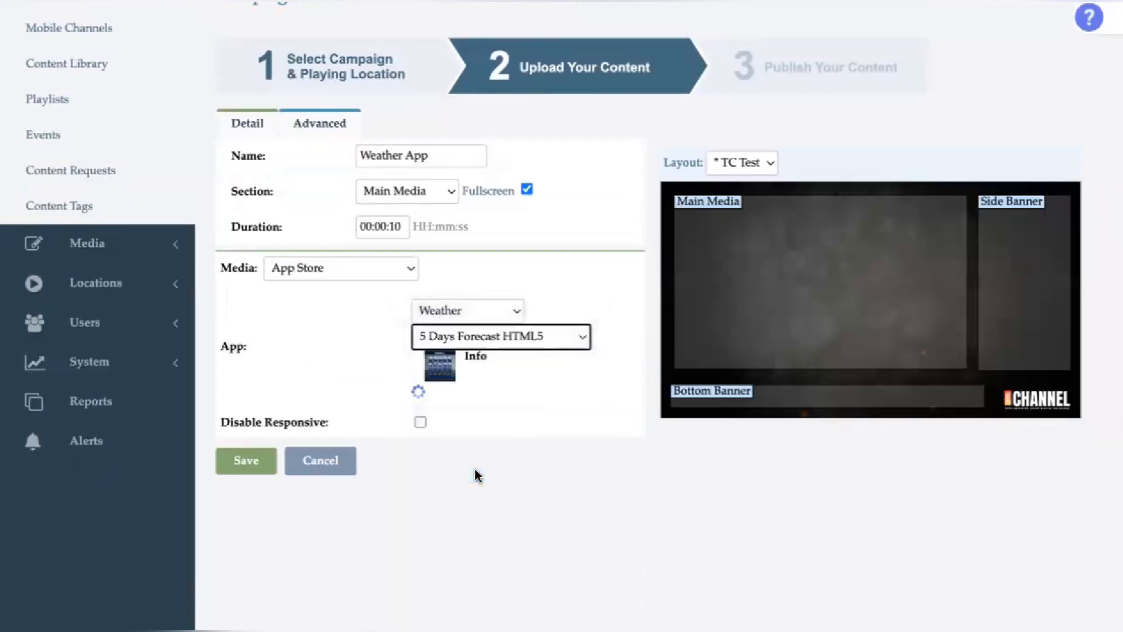
Set the forecast app's zip code to 78759.
double_click(515, 406)
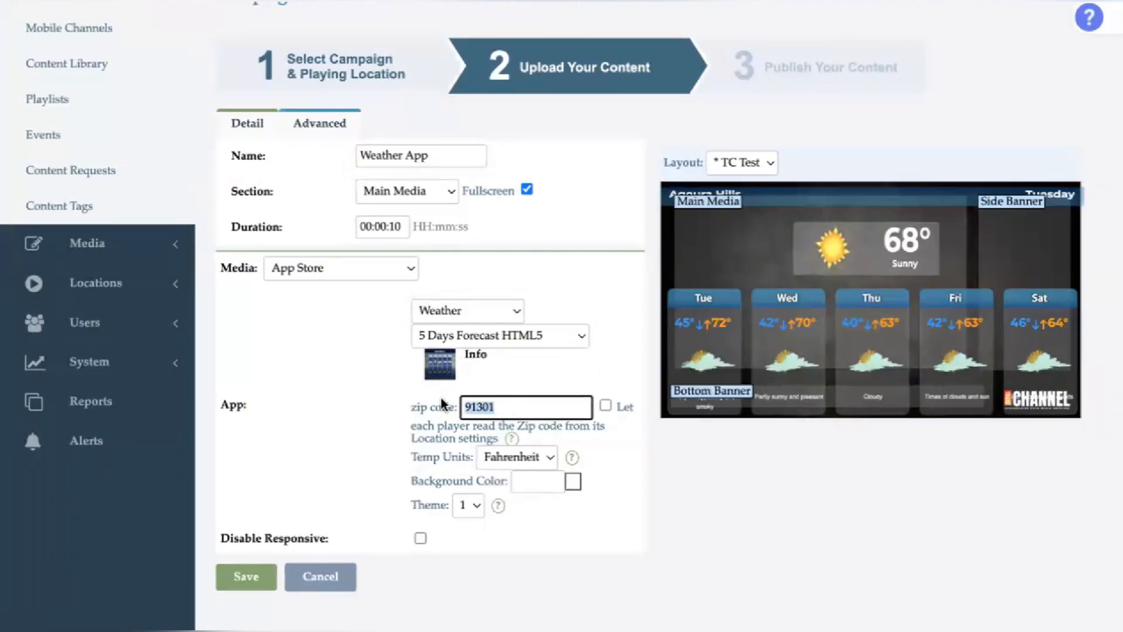
type("7875")
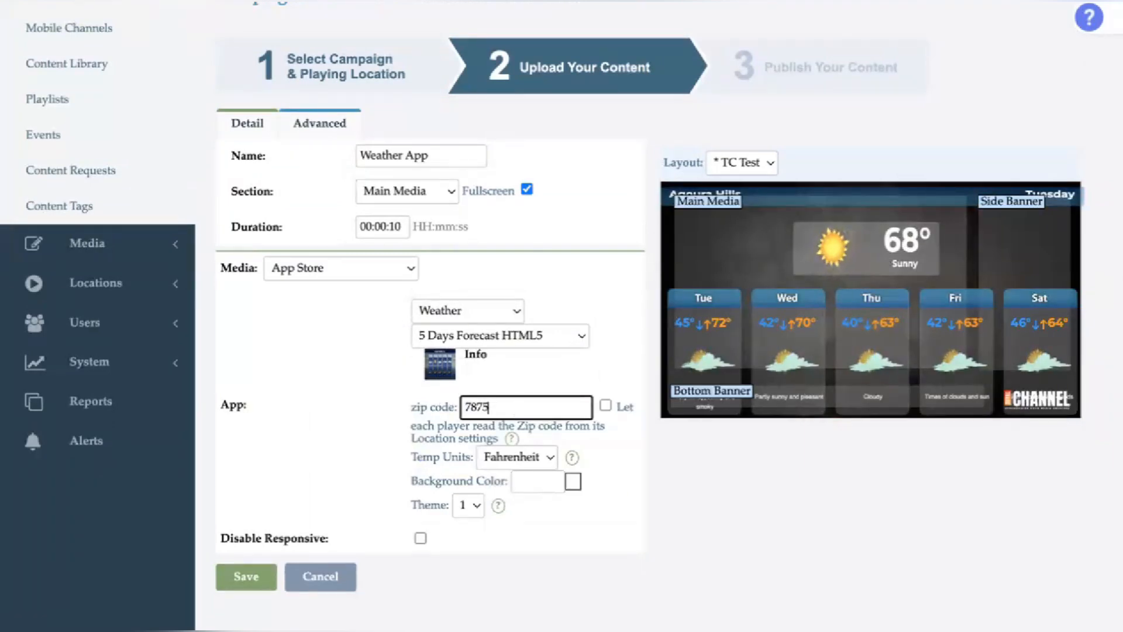
type("9")
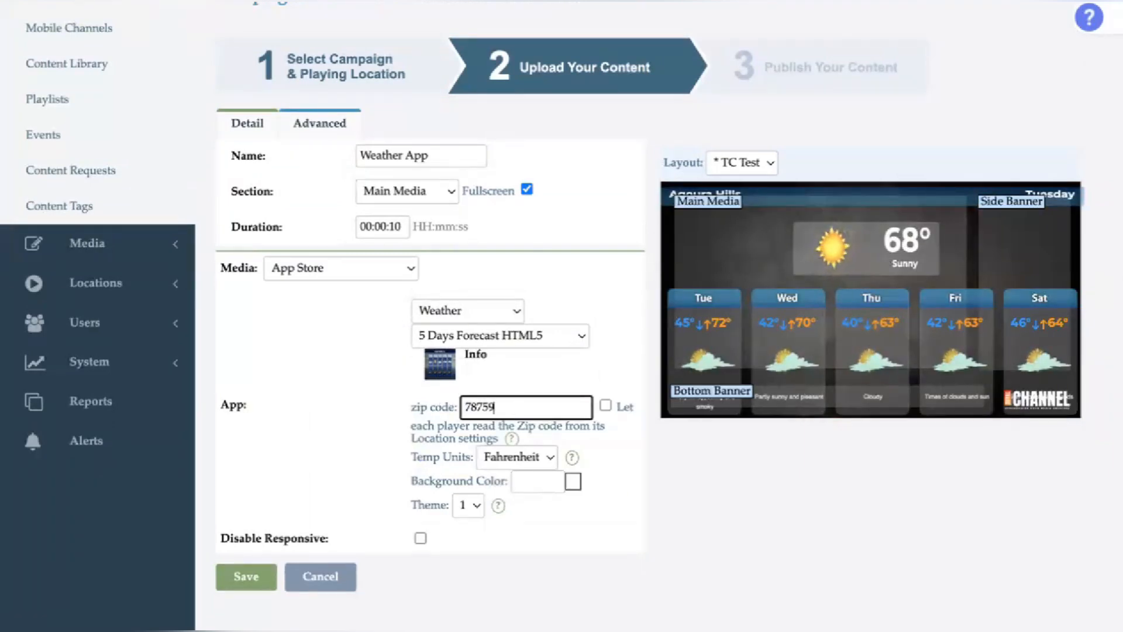
Save the Weather App content and publish all pending content changes.
left_click(258, 579)
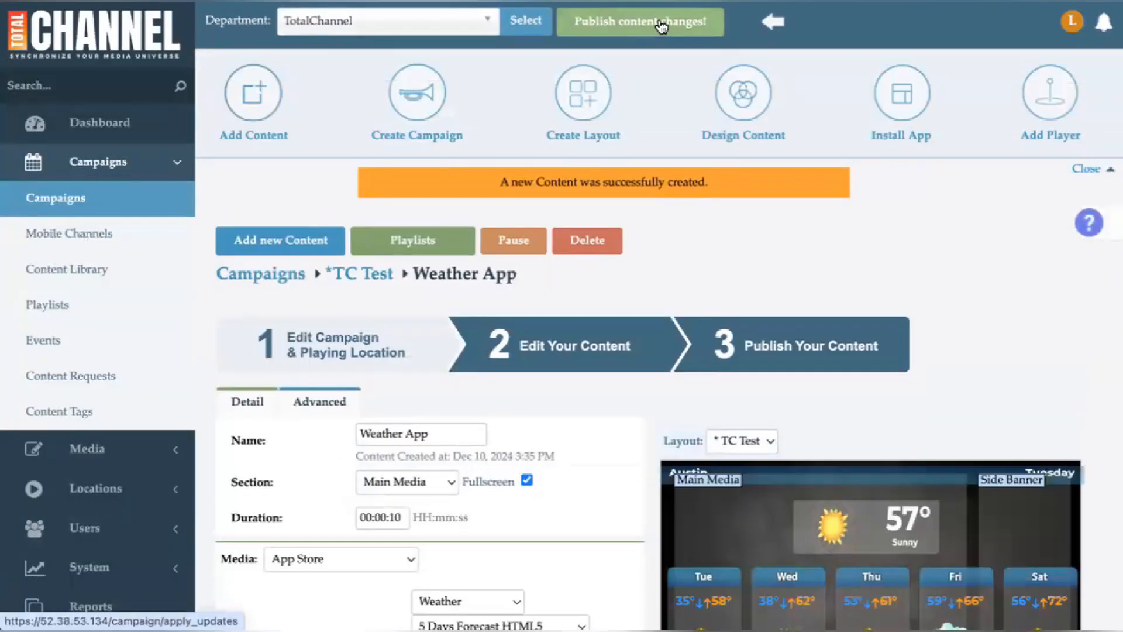
left_click(661, 25)
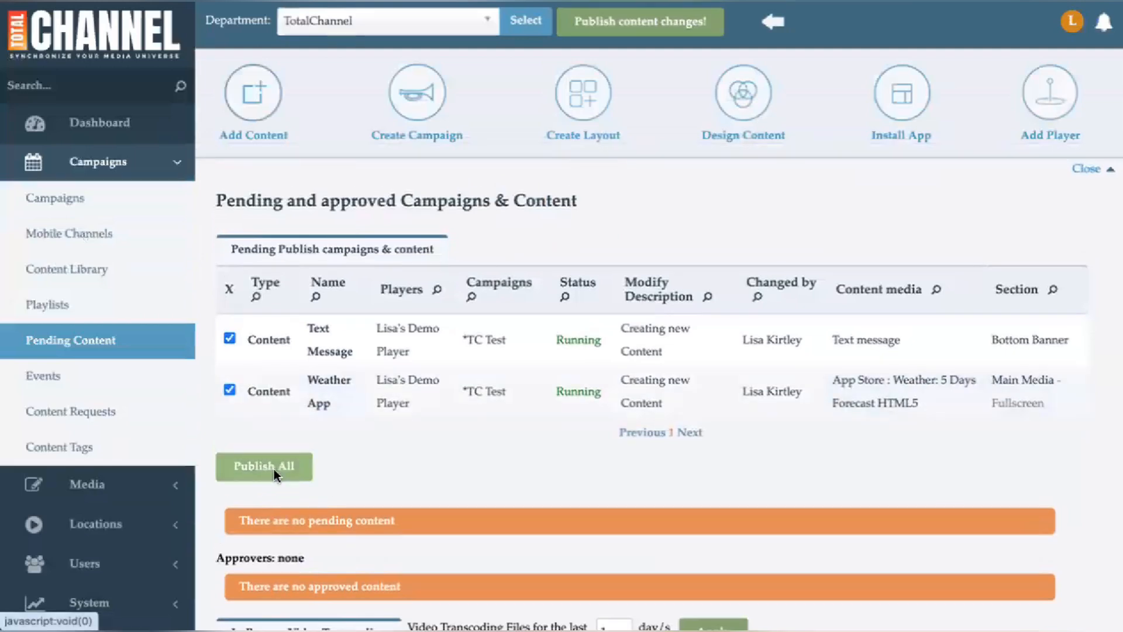
left_click(276, 471)
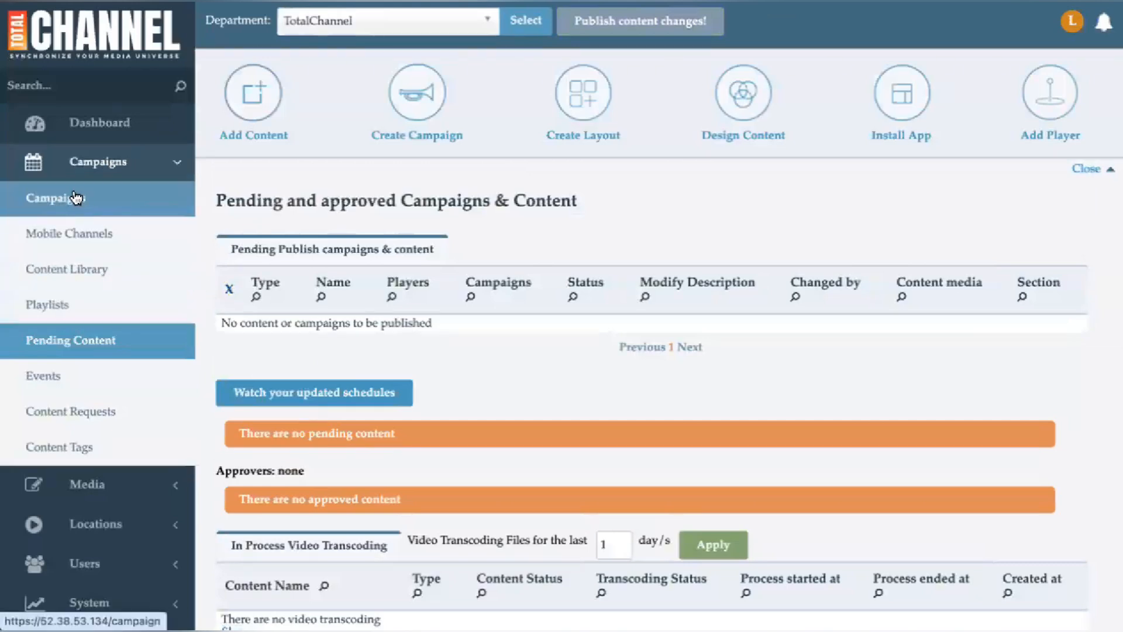
Open the demo player's playlist and review the content listed in its Main Media, Side Banner and Bottom Banner sections.
left_click(66, 306)
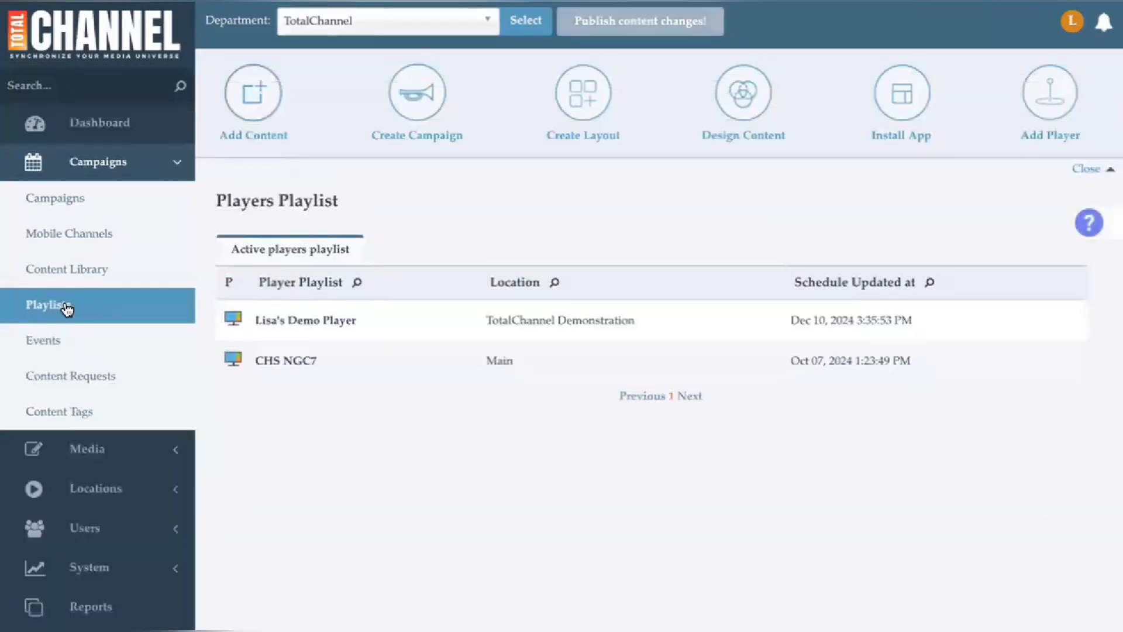
left_click(297, 328)
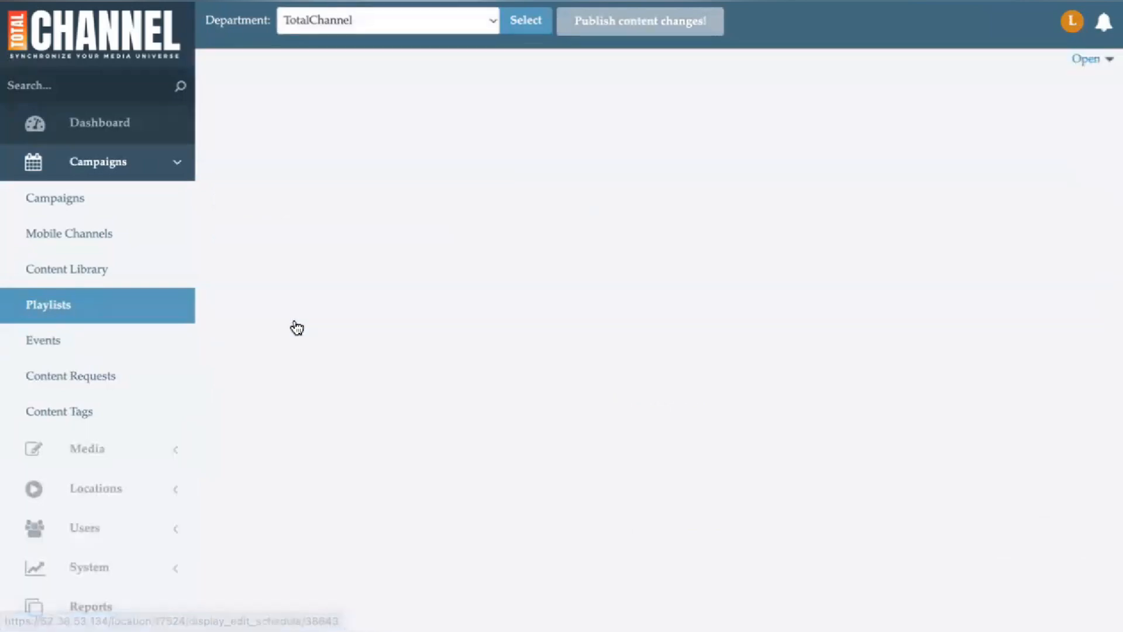
scroll(297, 328, "down", 6)
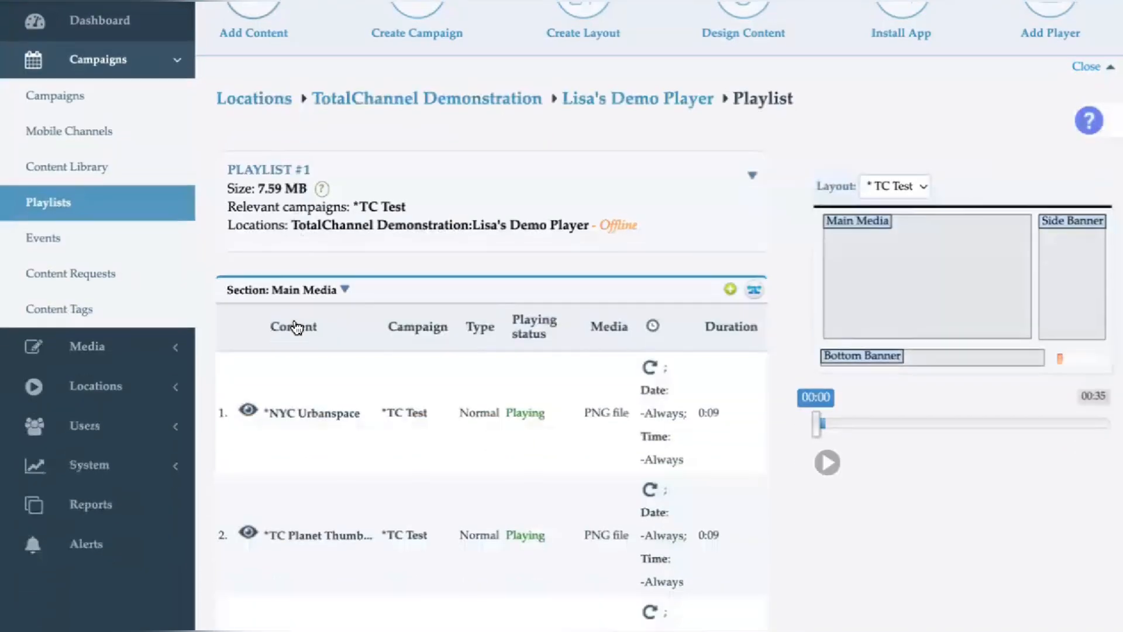
scroll(296, 328, "up", 2)
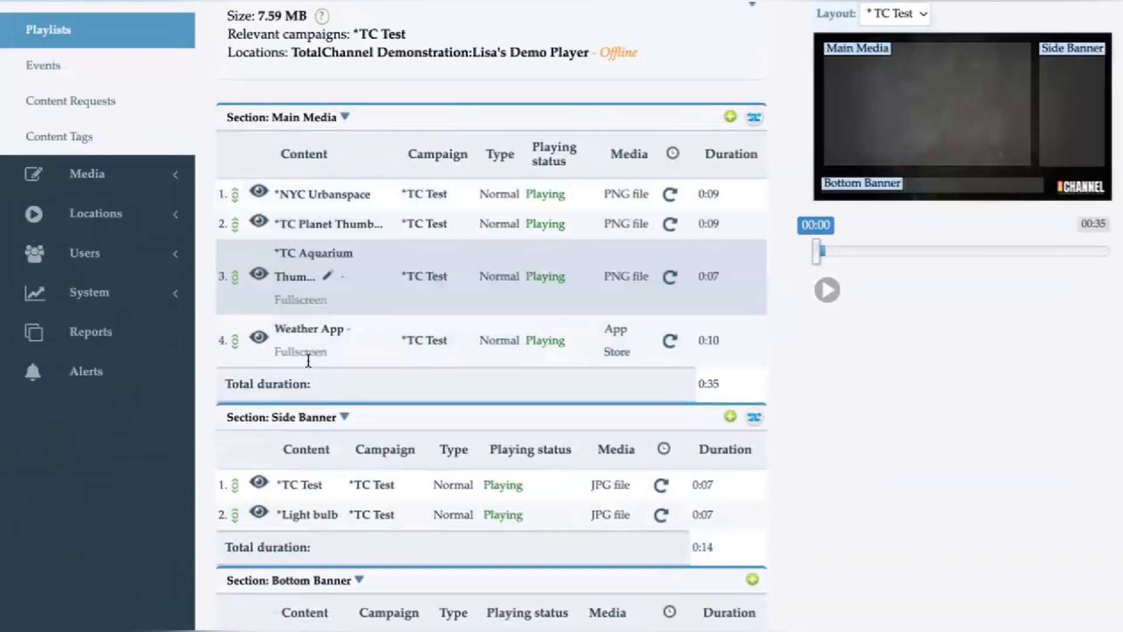
scroll(330, 441, "down", 4)
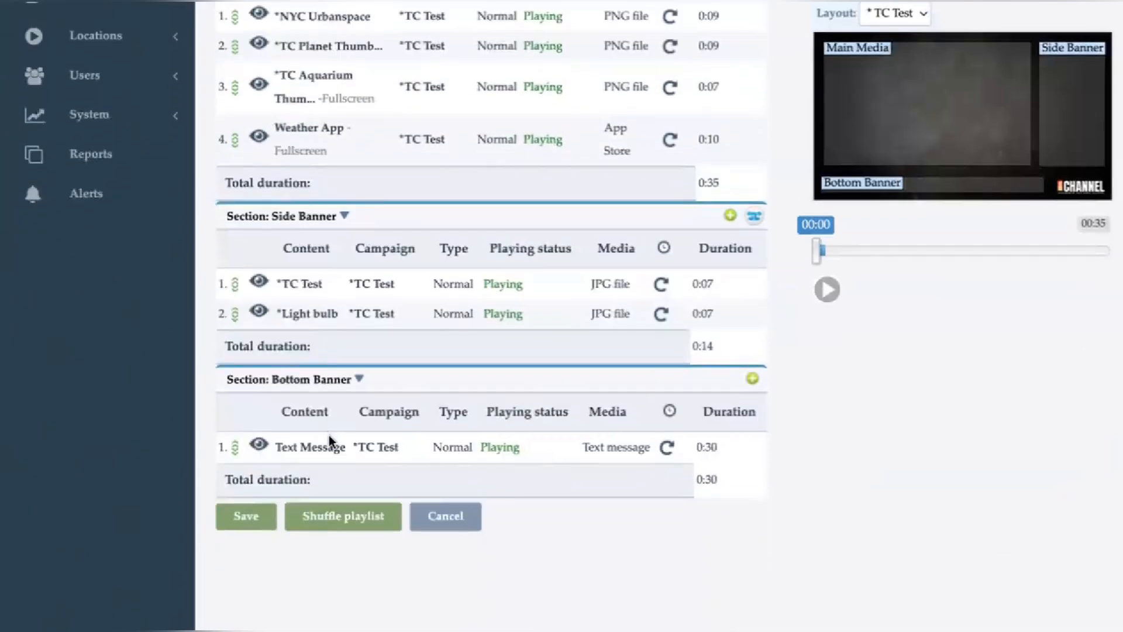
scroll(328, 435, "up", 3)
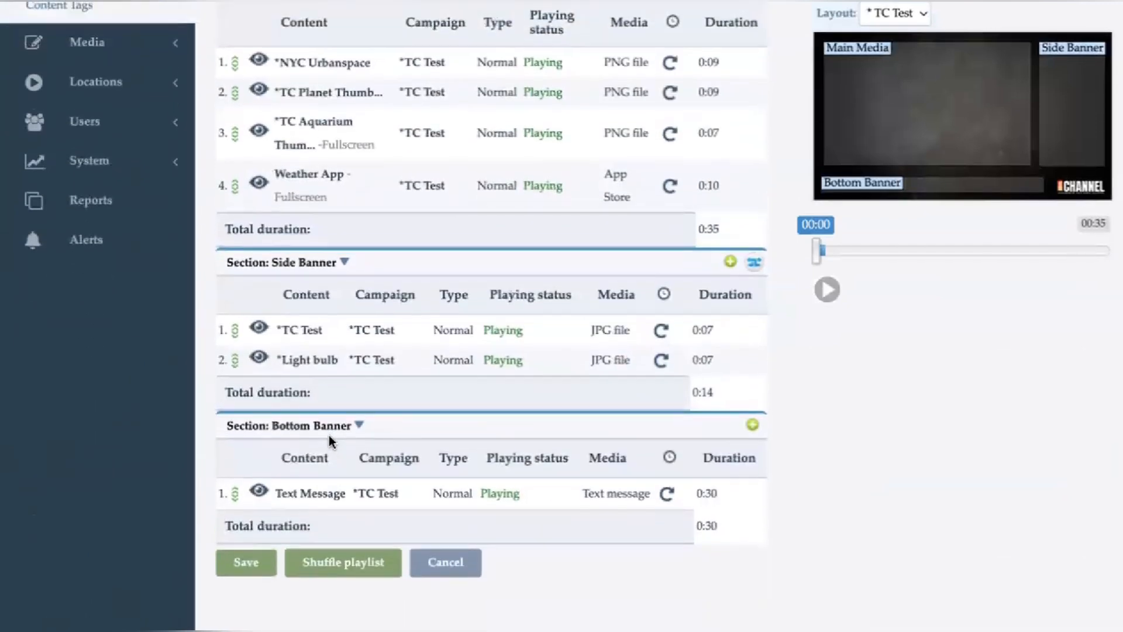
scroll(329, 441, "up", 1)
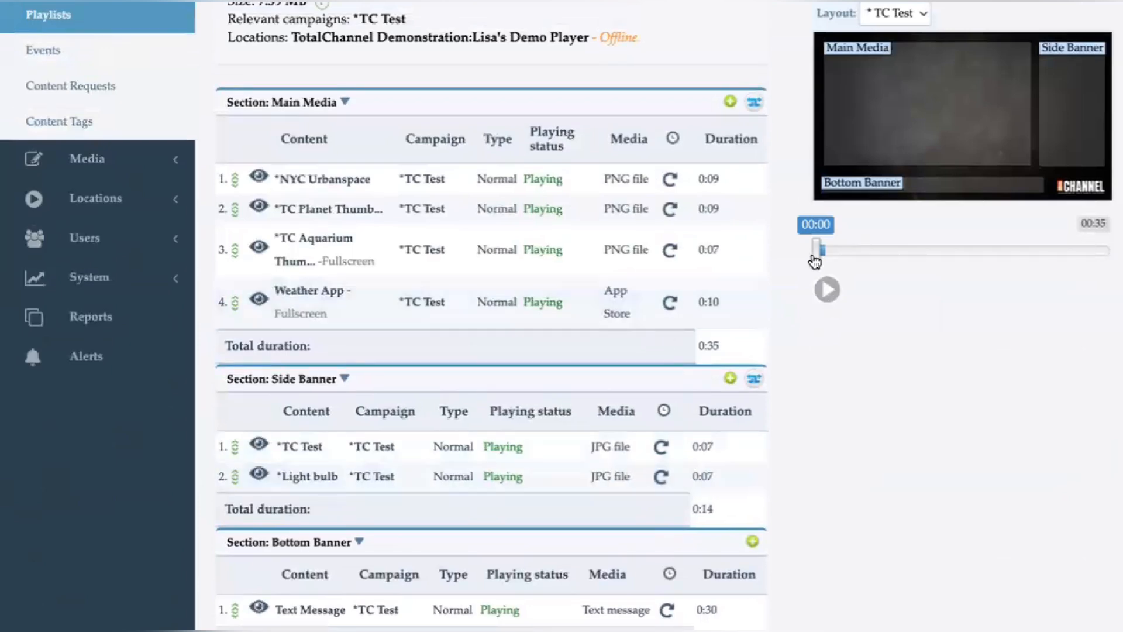
Preview the layout at 00:04, and reorder Main Media so Weather App plays first and the *TC Aquarium image comes before *TC Planet.
left_click_drag(816, 257, 846, 259)
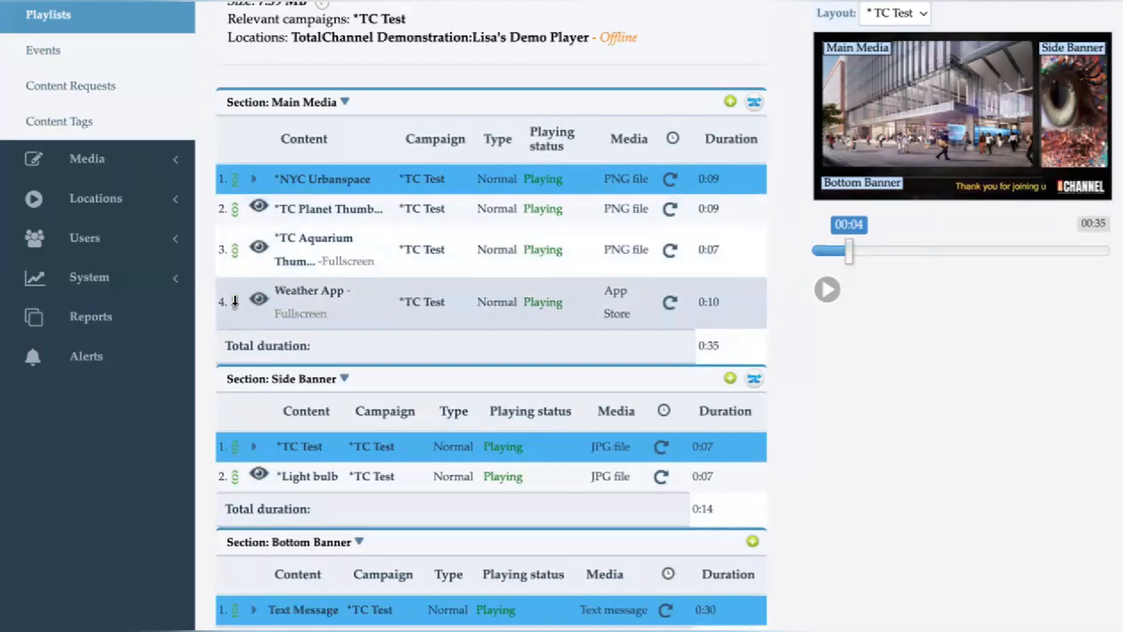
left_click_drag(235, 301, 228, 172)
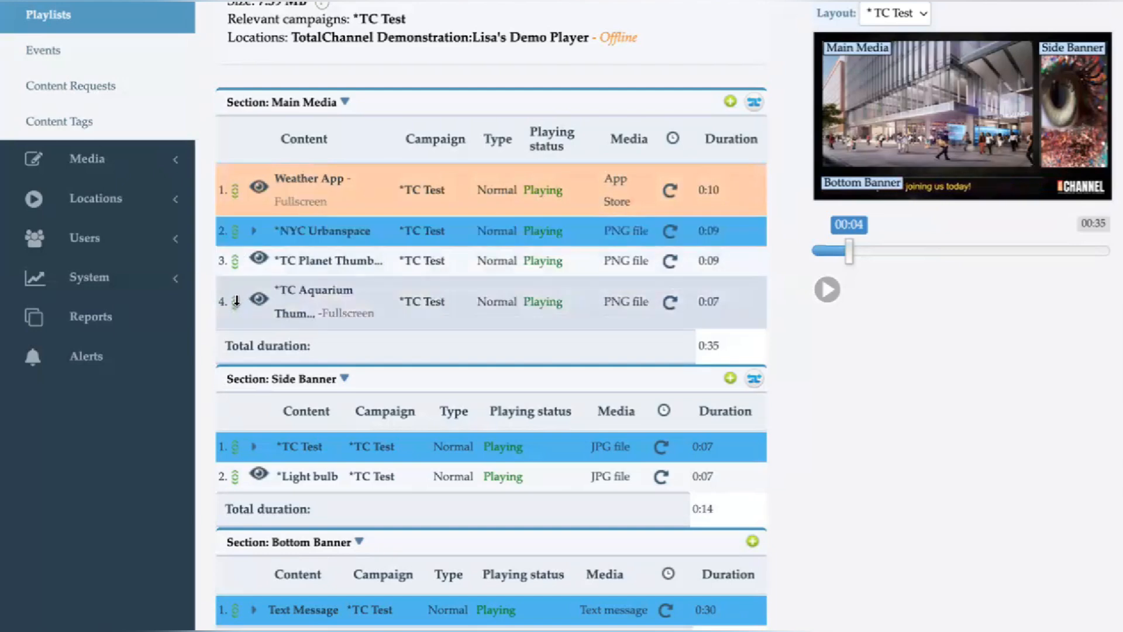
left_click_drag(237, 285, 236, 258)
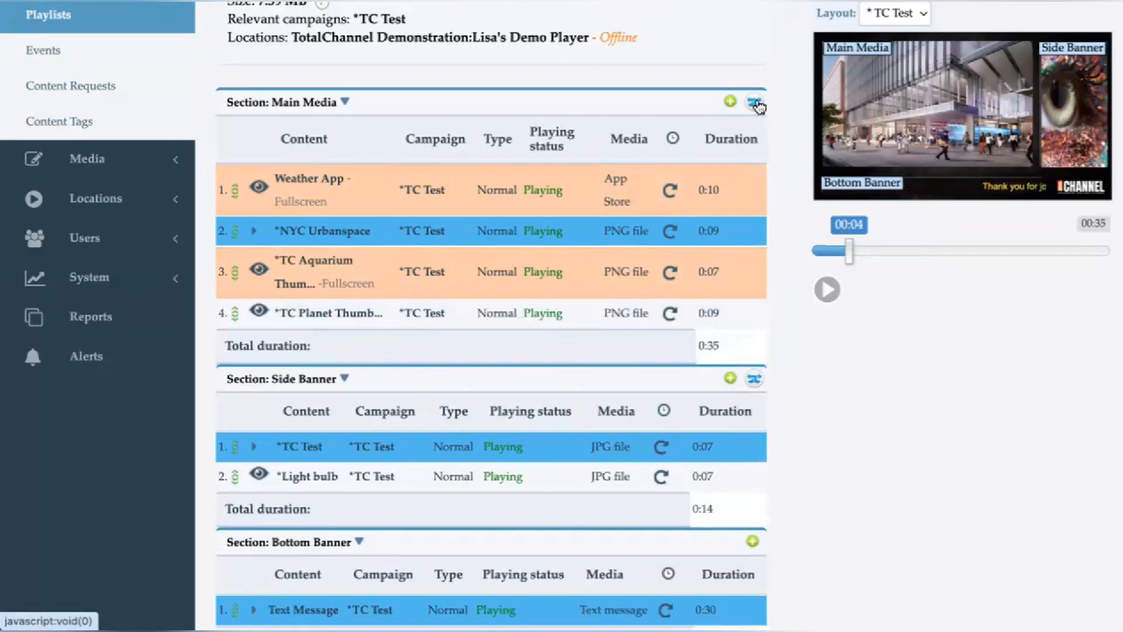
Move *Light bulb ahead of *TC Test in the Side Banner section and save the playlist.
left_click(543, 230)
scroll(472, 263, "down", 3)
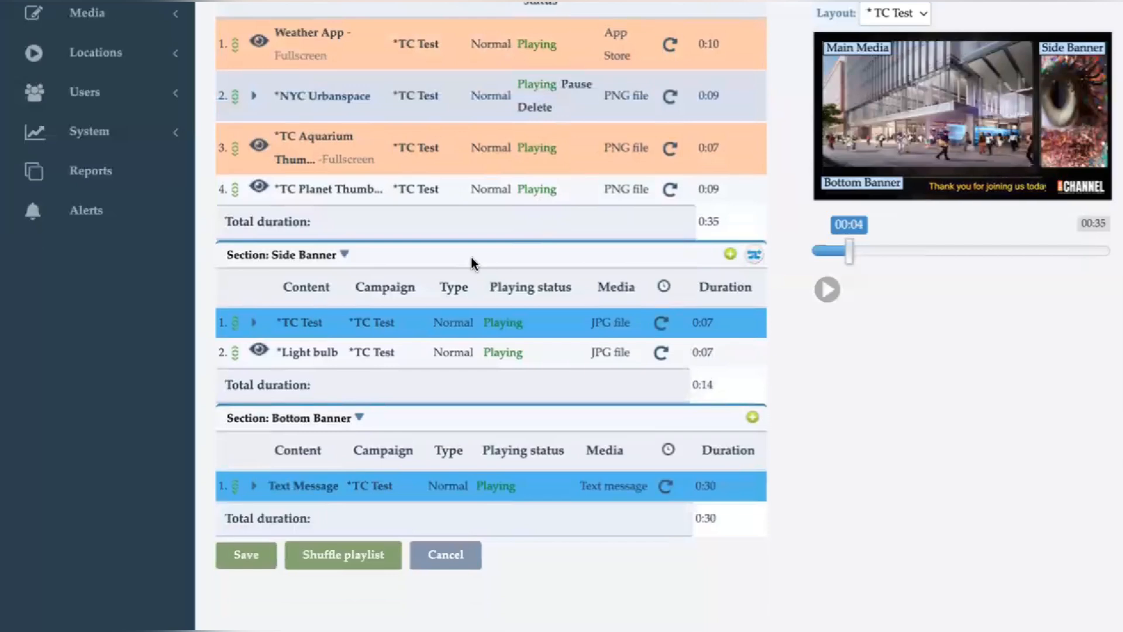
mouse_move(234, 330)
left_mouse_down()
mouse_move(232, 297)
mouse_move(233, 308)
left_mouse_up()
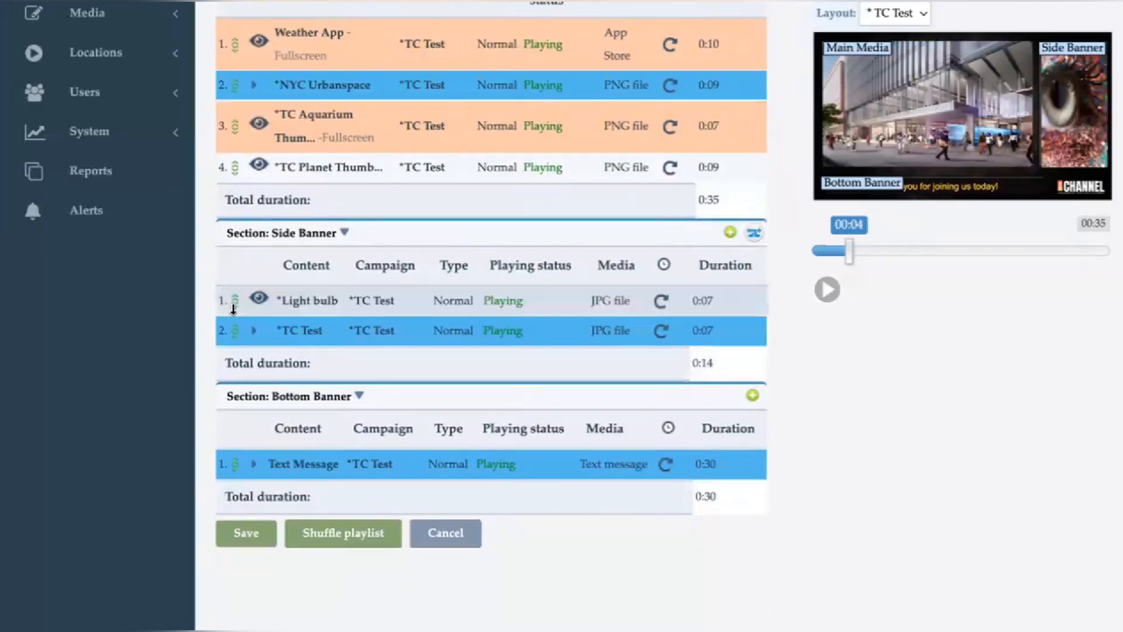
scroll(264, 342, "down", 2)
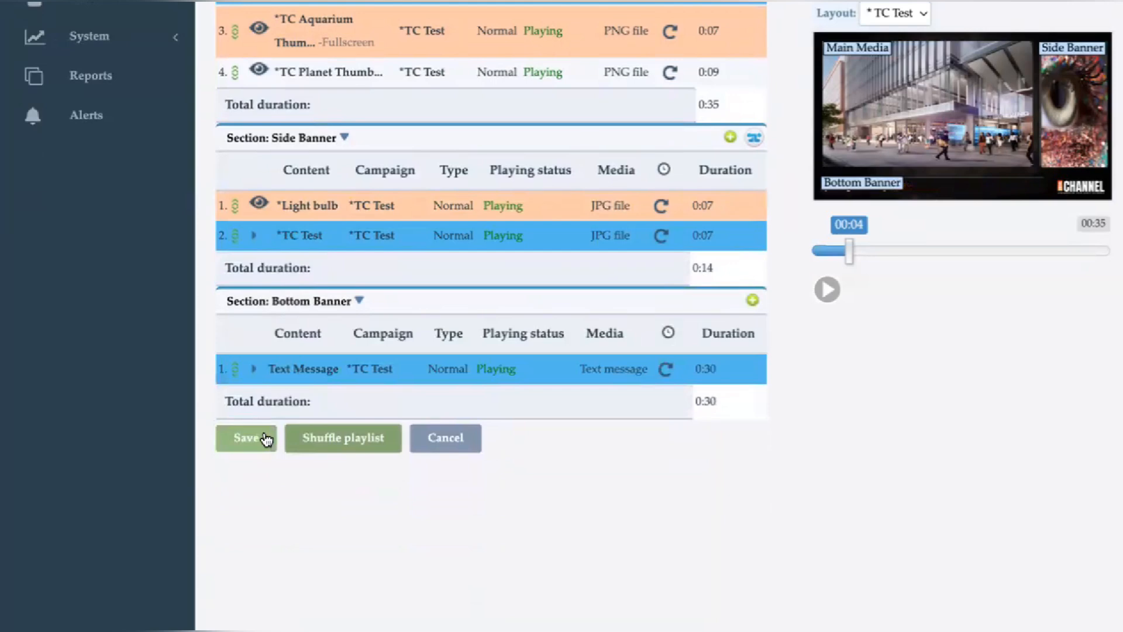
left_click(245, 438)
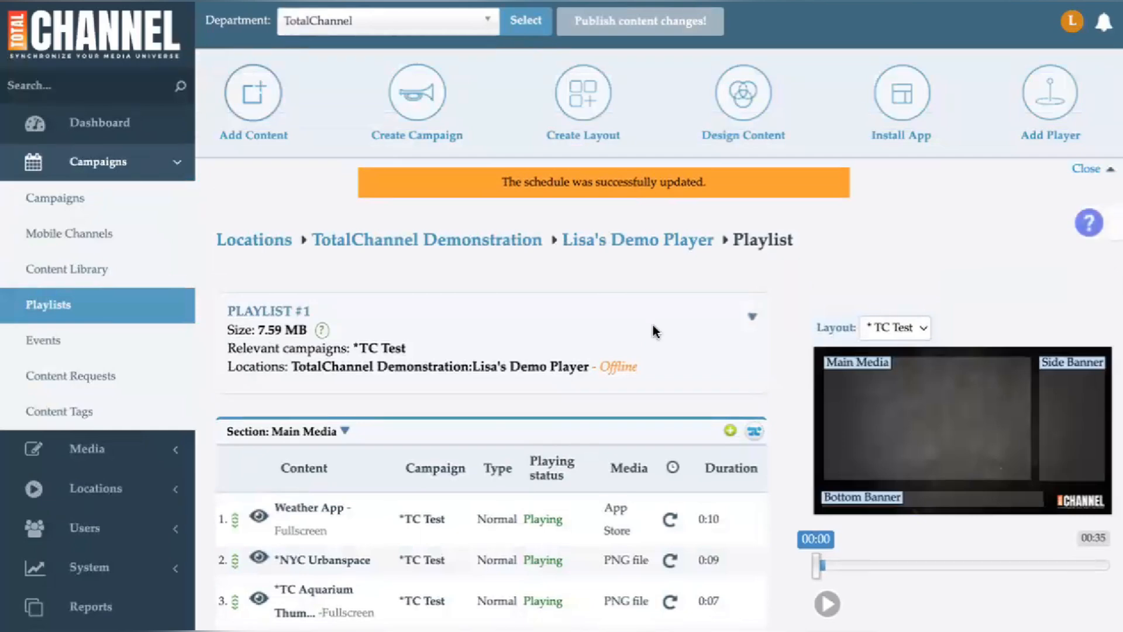
scroll(652, 326, "down", 3)
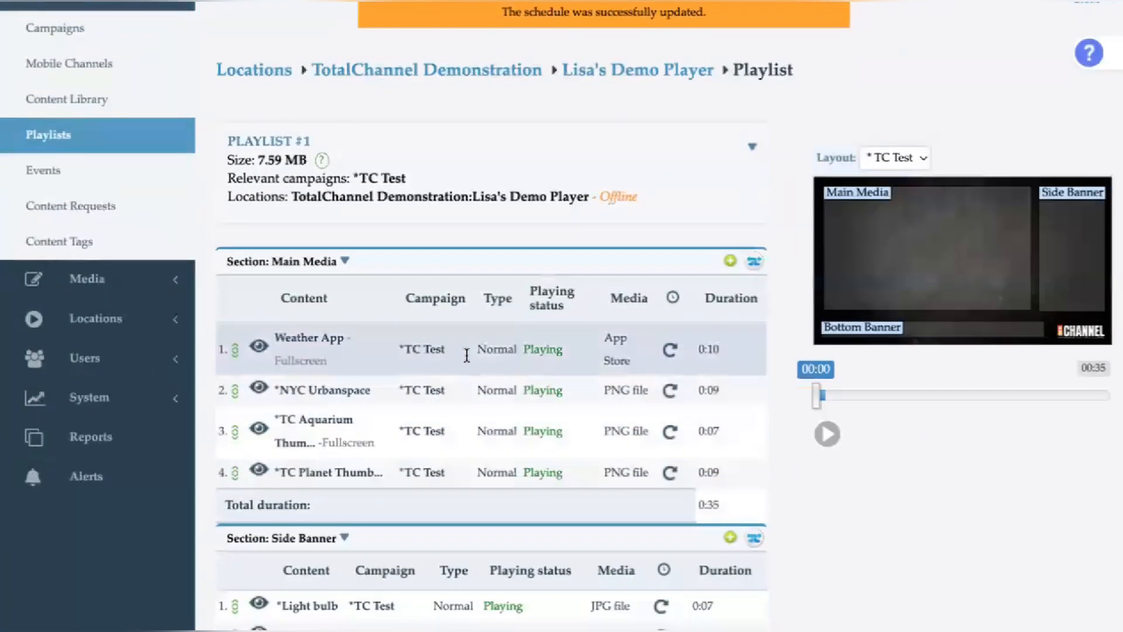
Open the demo player's web preview from the players playlist and show its link and embed sharing options.
left_click(78, 138)
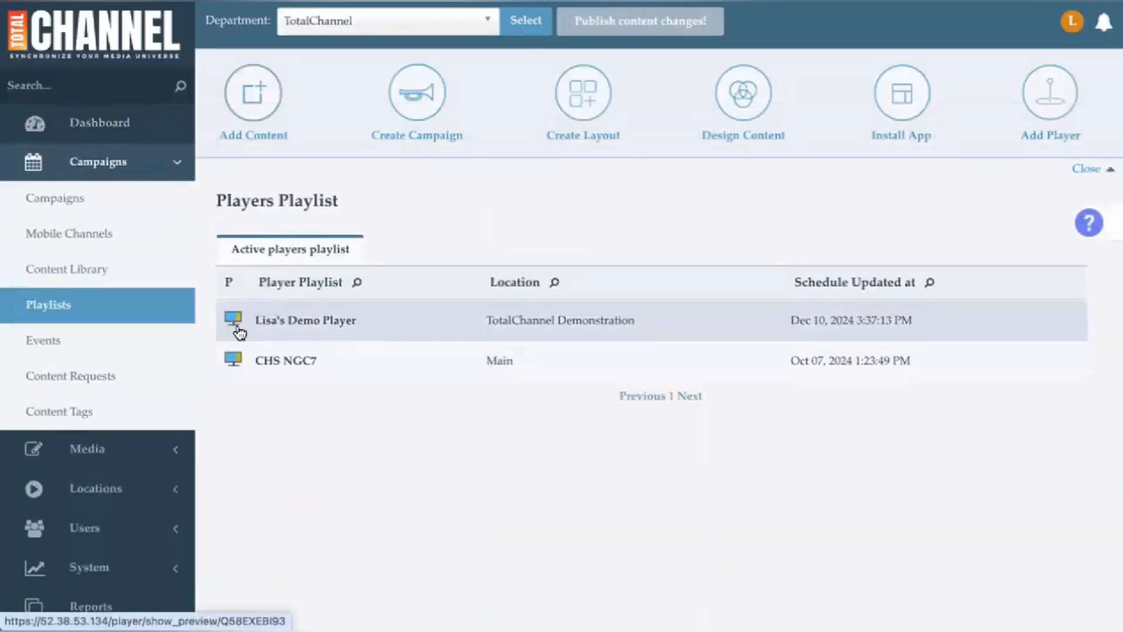
left_click(234, 320)
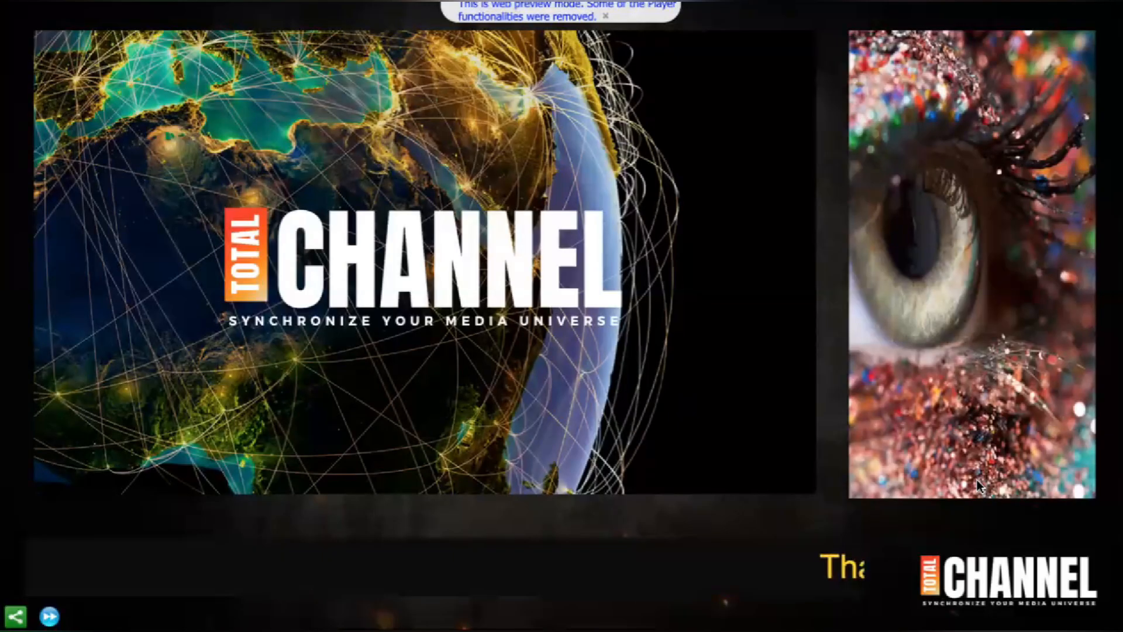
left_click(16, 616)
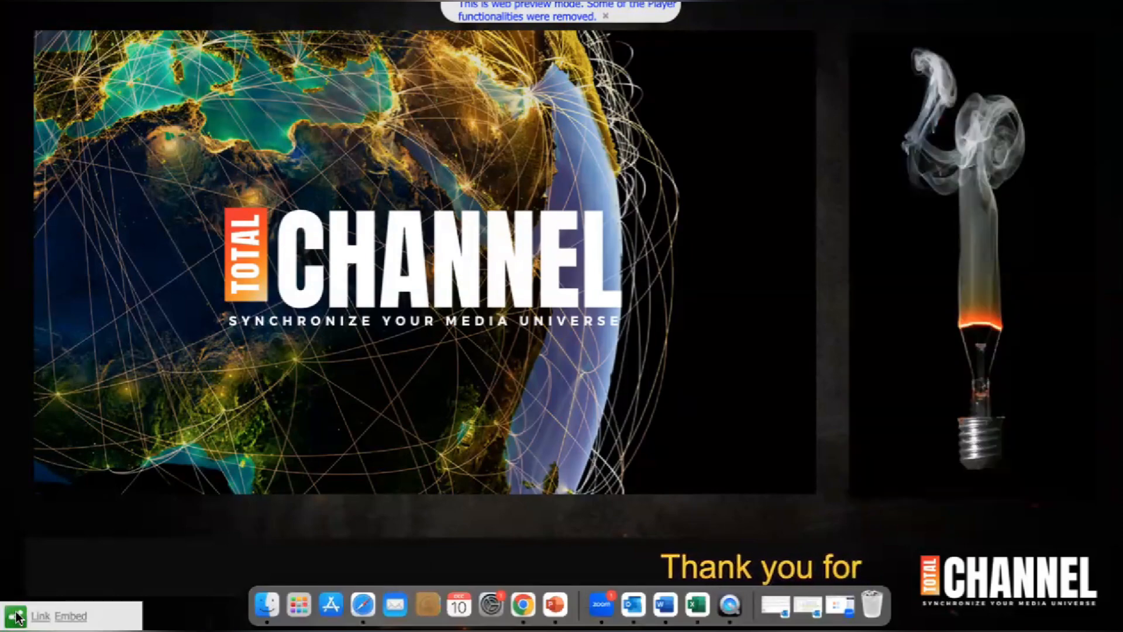